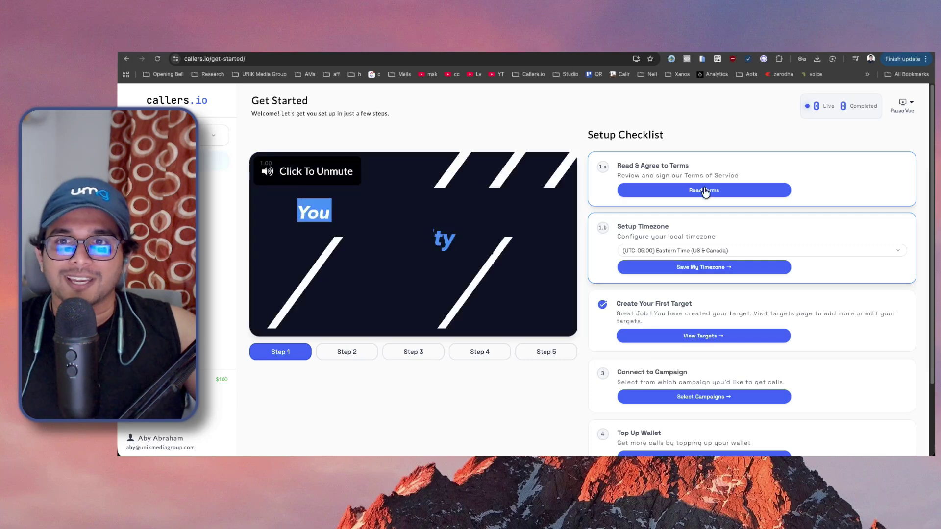
Step: Open the Terms of Service from the setup checklist and read through the buyer agreement
{"action": "left_click", "coordinate": [704, 191]}
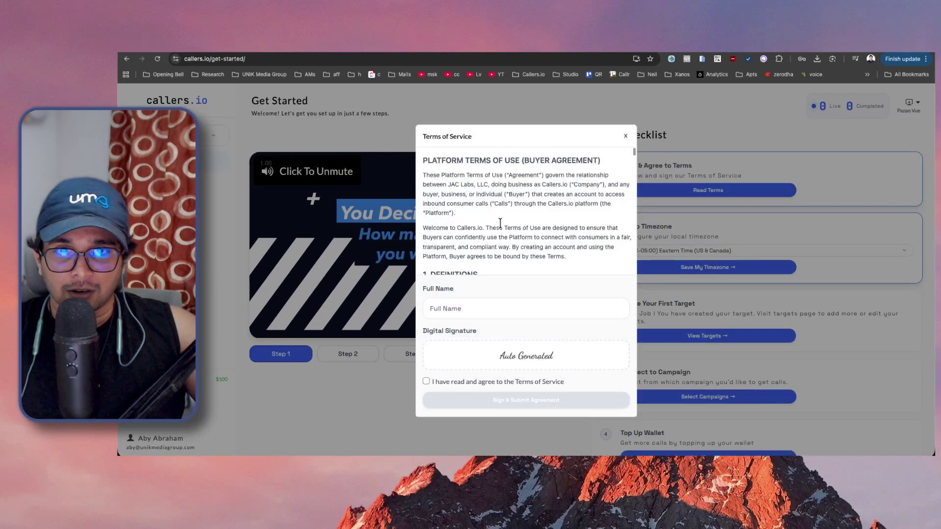
{"action": "scroll", "coordinate": [499, 224], "scroll_direction": "down", "scroll_amount": 4}
{"action": "scroll", "coordinate": [500, 223], "scroll_direction": "down", "scroll_amount": 15}
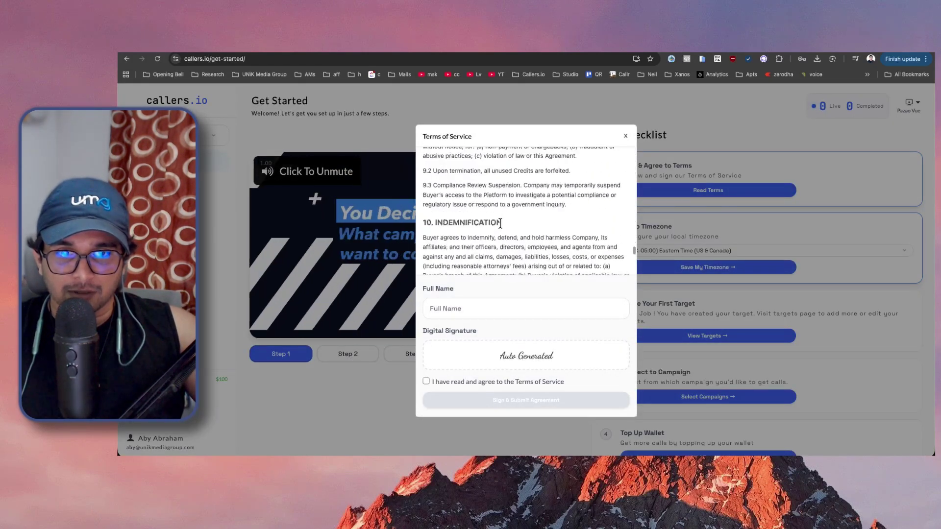
Step: Enter the signee's full name for the digital signature, agree to the Terms of Service and submit the agreement
{"action": "left_click", "coordinate": [495, 308]}
{"action": "type", "text": "asdasdasdasdas"}
{"action": "key", "text": "super+a"}
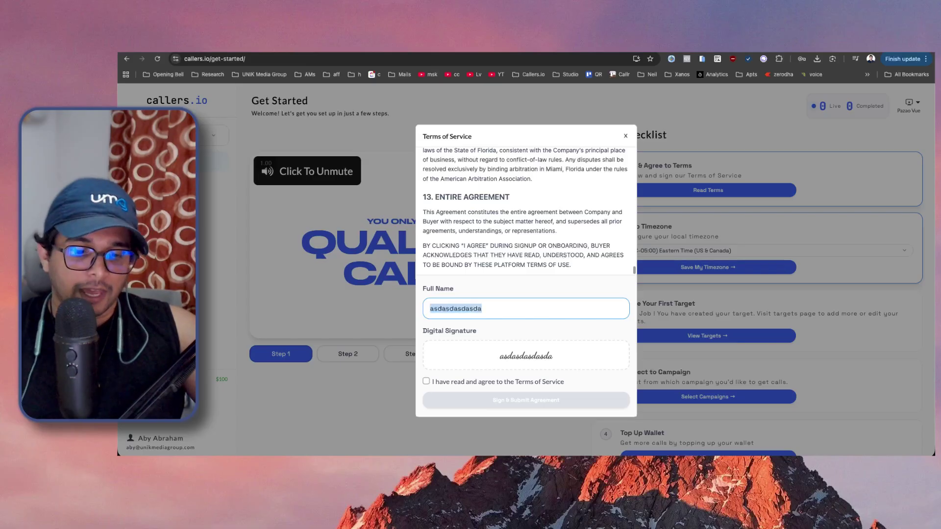
{"action": "type", "text": "Aby abrahama"}
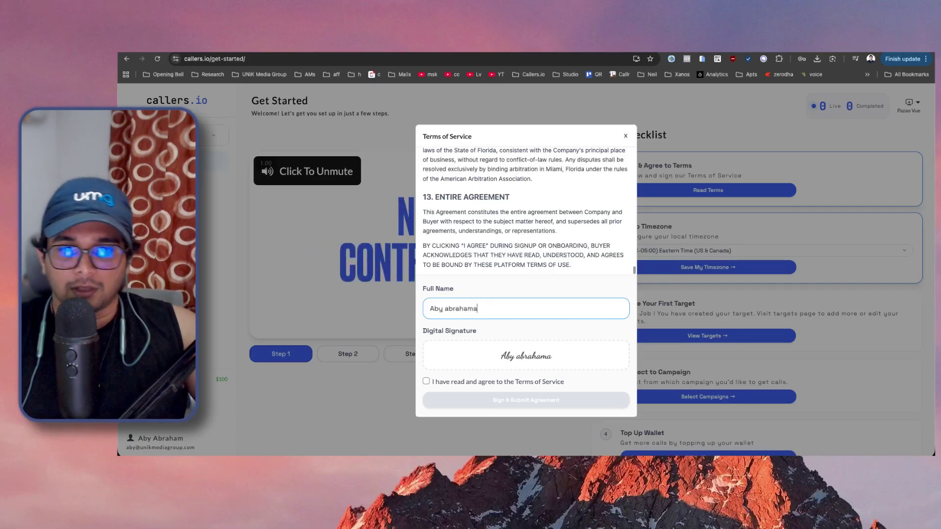
{"action": "key", "text": "BackSpace"}
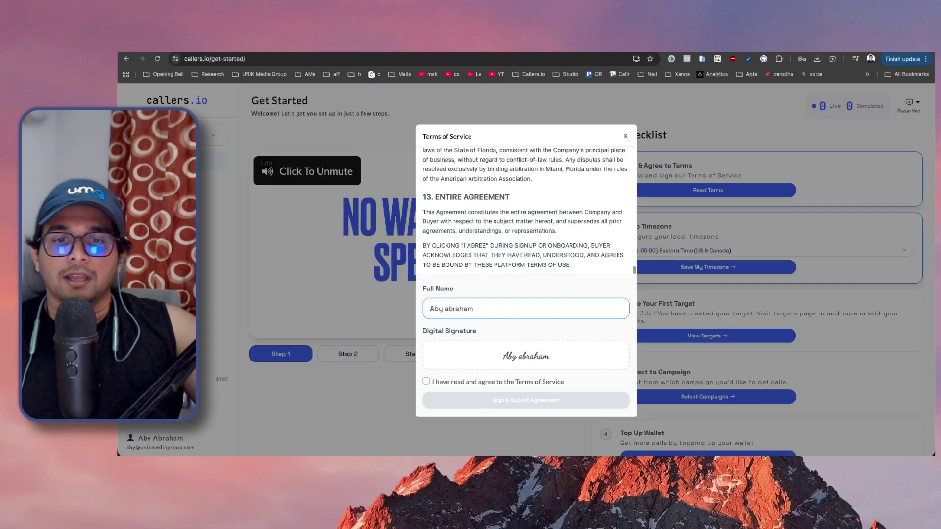
{"action": "left_click", "coordinate": [462, 382]}
{"action": "left_click", "coordinate": [484, 401]}
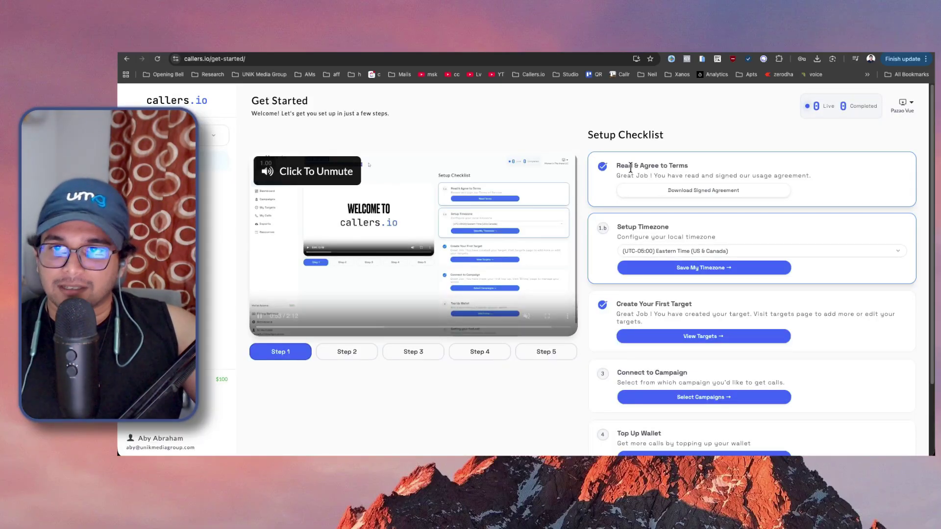
Step: Open the signed agreement PDF, examine the signature details on its last page and close it
{"action": "left_click", "coordinate": [653, 196]}
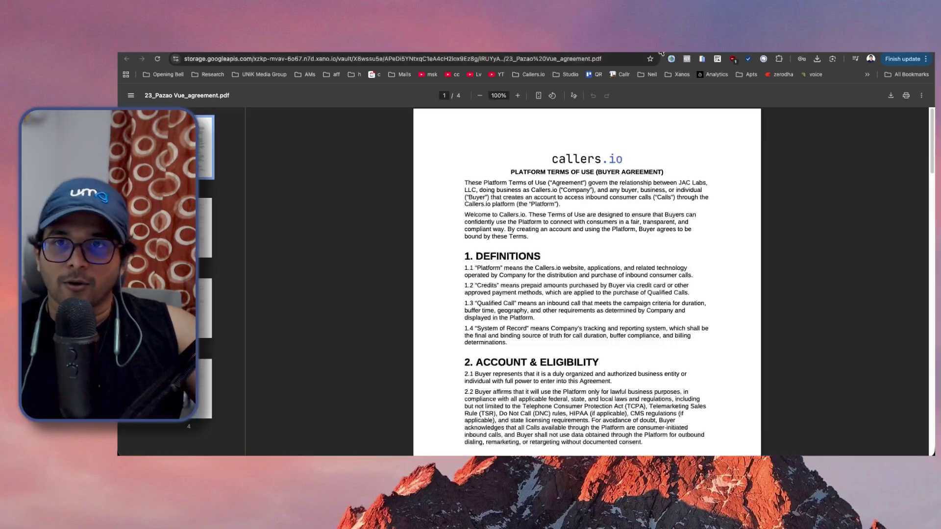
{"action": "scroll", "coordinate": [522, 174], "scroll_direction": "down", "scroll_amount": 20}
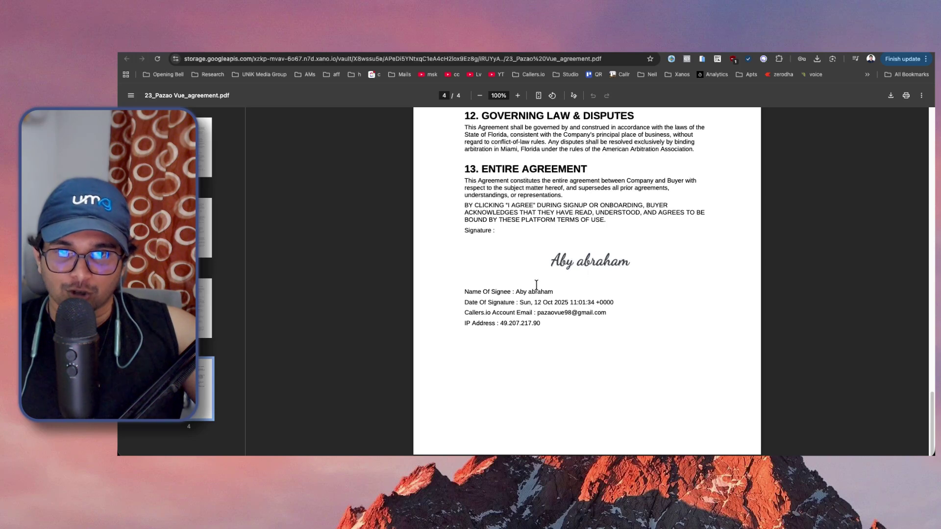
{"action": "left_click_drag", "start_coordinate": [465, 291], "coordinate": [546, 291]}
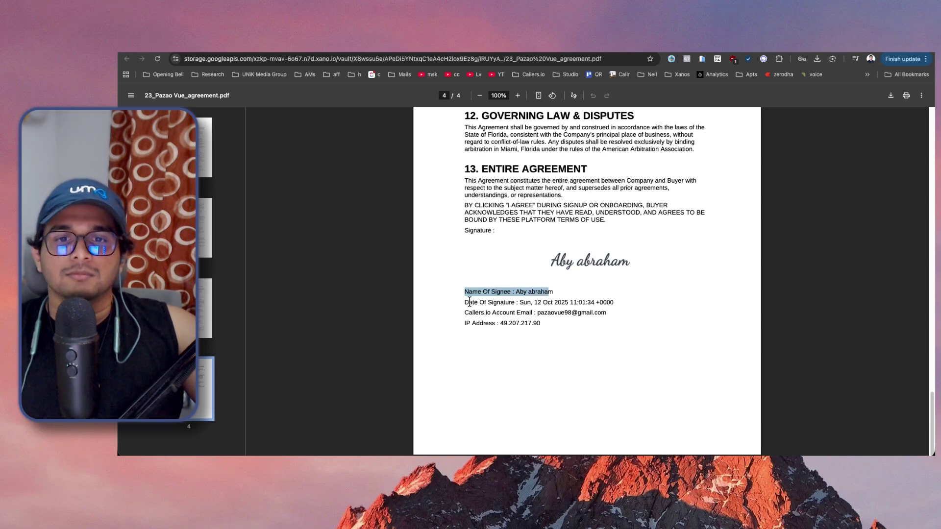
{"action": "left_click_drag", "start_coordinate": [469, 302], "coordinate": [571, 302]}
{"action": "mouse_move", "coordinate": [469, 308]}
{"action": "left_mouse_down"}
{"action": "mouse_move", "coordinate": [480, 325]}
{"action": "mouse_move", "coordinate": [582, 326]}
{"action": "left_mouse_up"}
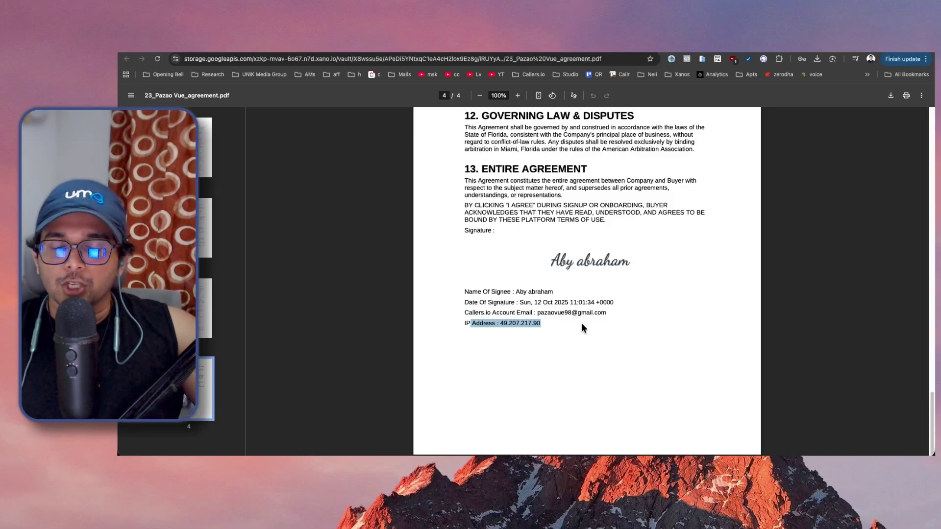
{"action": "left_click", "coordinate": [581, 324]}
{"action": "key", "text": "super+w"}
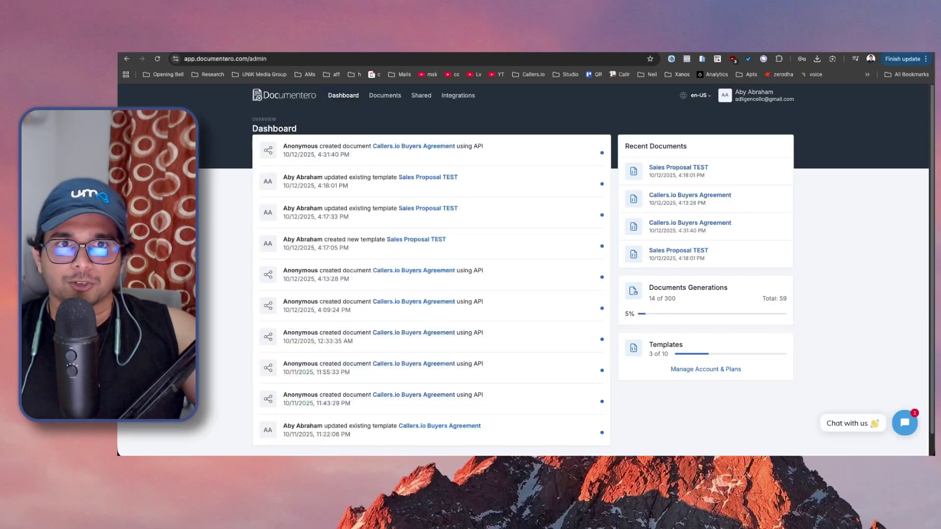
Step: View the document templates list in Documentero and review the pricing plans on its public website
{"action": "left_click", "coordinate": [290, 98]}
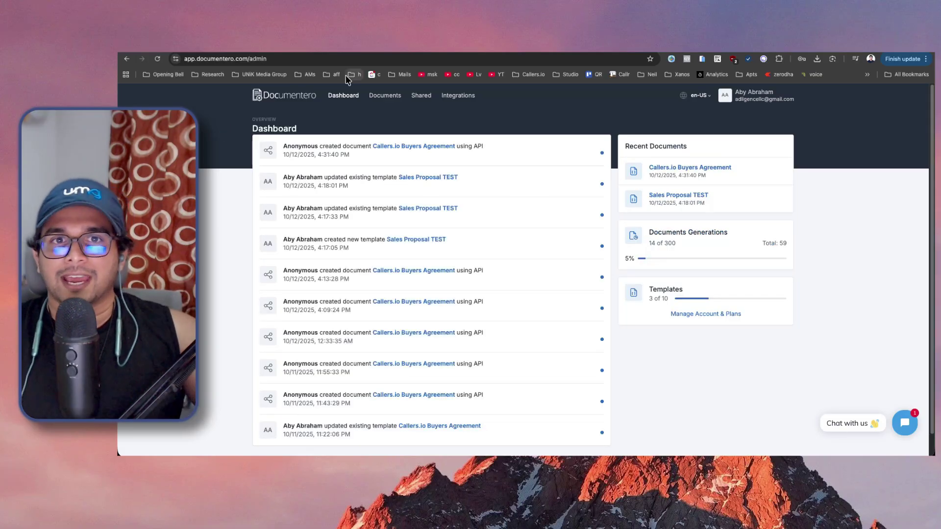
{"action": "left_click", "coordinate": [379, 99]}
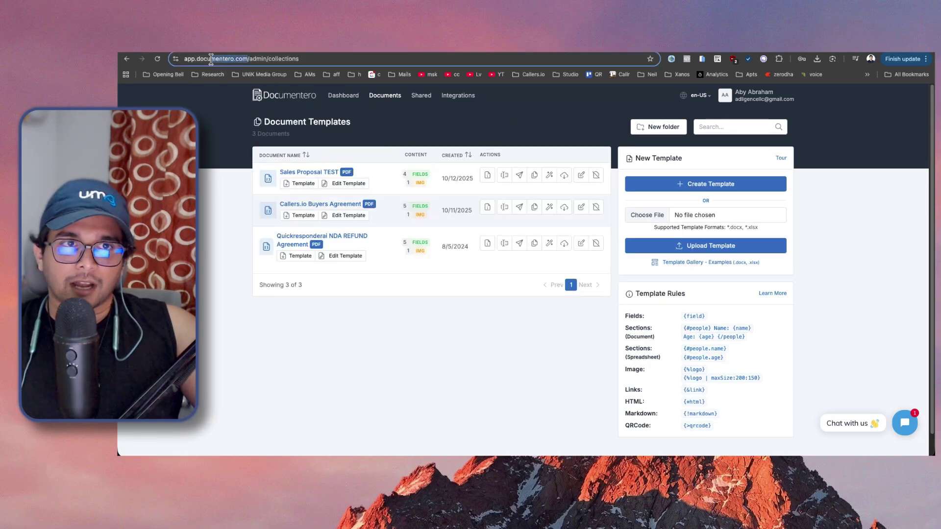
{"action": "double_click", "coordinate": [248, 59]}
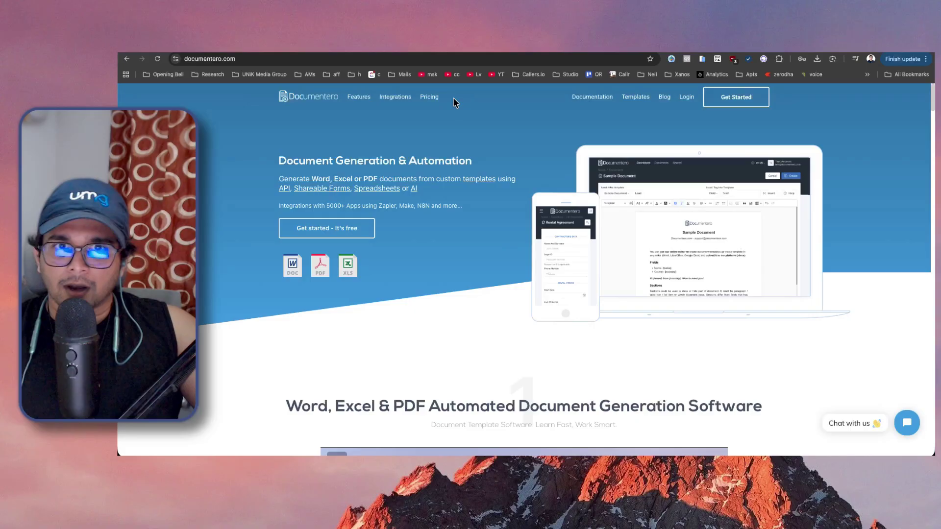
{"action": "left_click", "coordinate": [428, 96]}
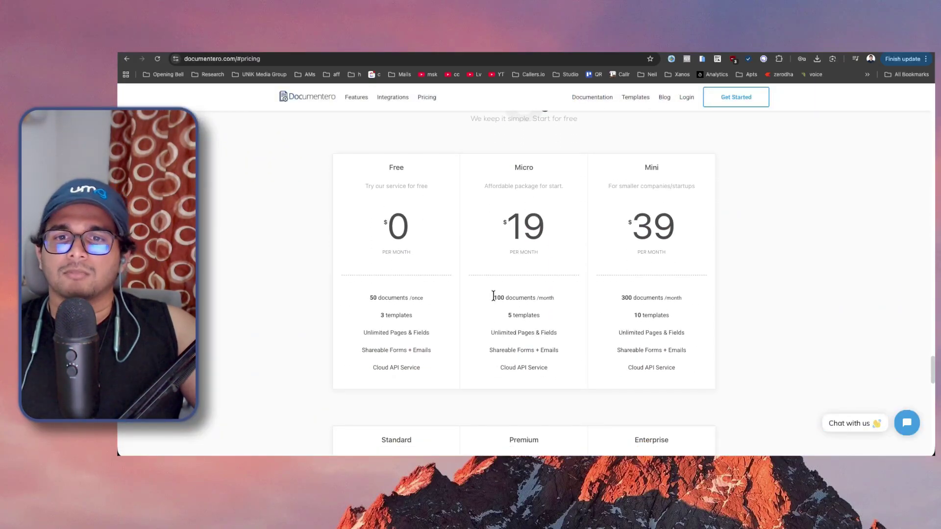
{"action": "left_click_drag", "start_coordinate": [493, 297], "coordinate": [548, 329]}
{"action": "left_click", "coordinate": [463, 383]}
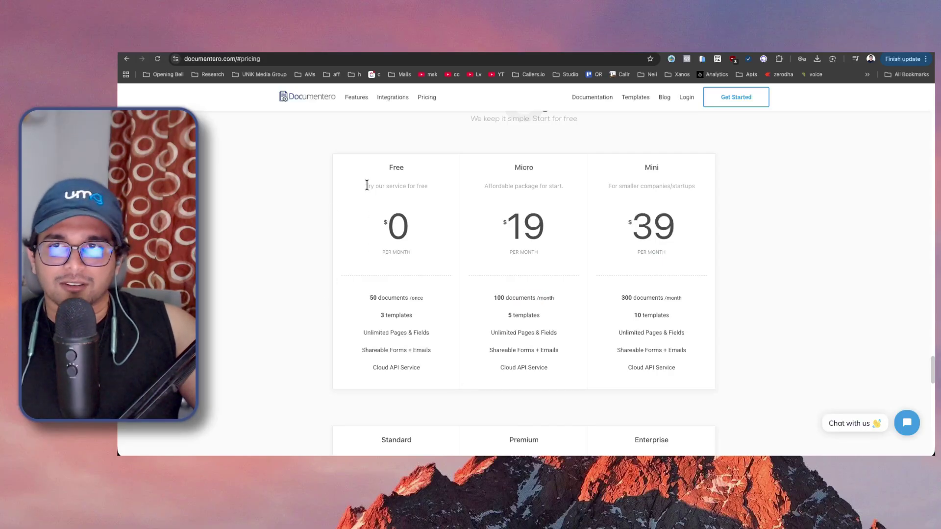
{"action": "double_click", "coordinate": [406, 228]}
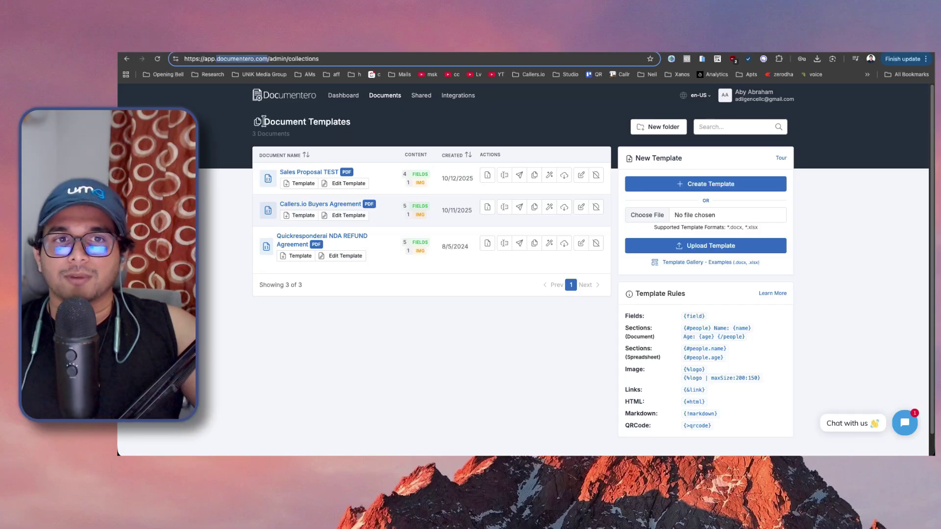
Step: Start a new template from the document templates list and examine the placeholder fields in the sample document
{"action": "left_click_drag", "start_coordinate": [263, 121], "coordinate": [389, 126]}
{"action": "left_click", "coordinate": [405, 125]}
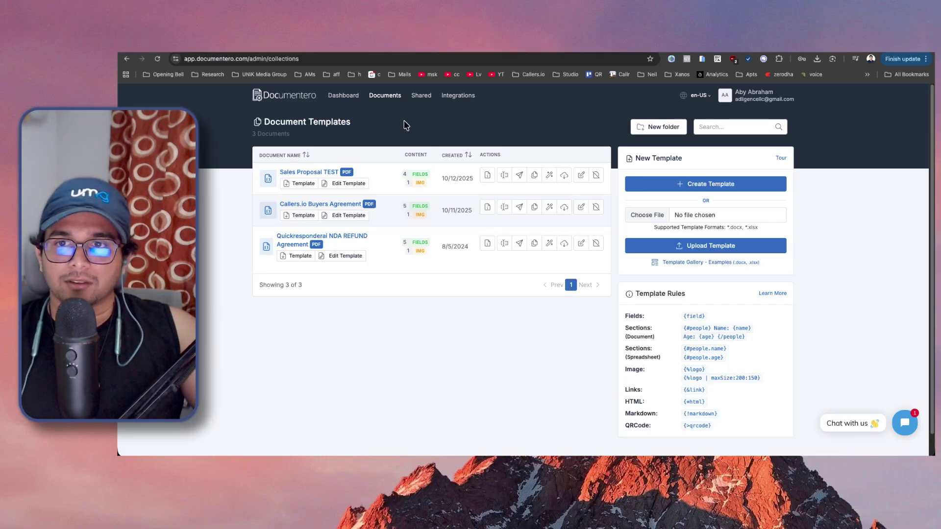
{"action": "left_click", "coordinate": [704, 185]}
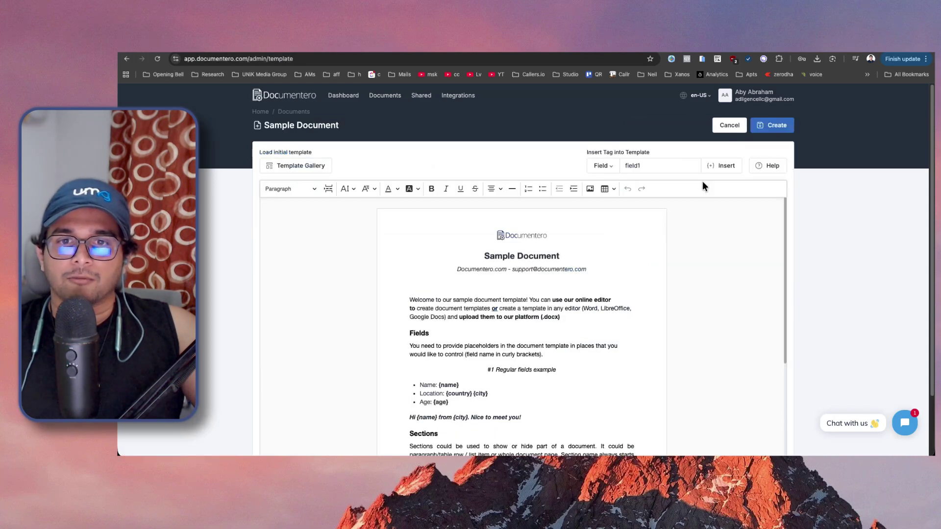
{"action": "scroll", "coordinate": [370, 155], "scroll_direction": "down", "scroll_amount": 3}
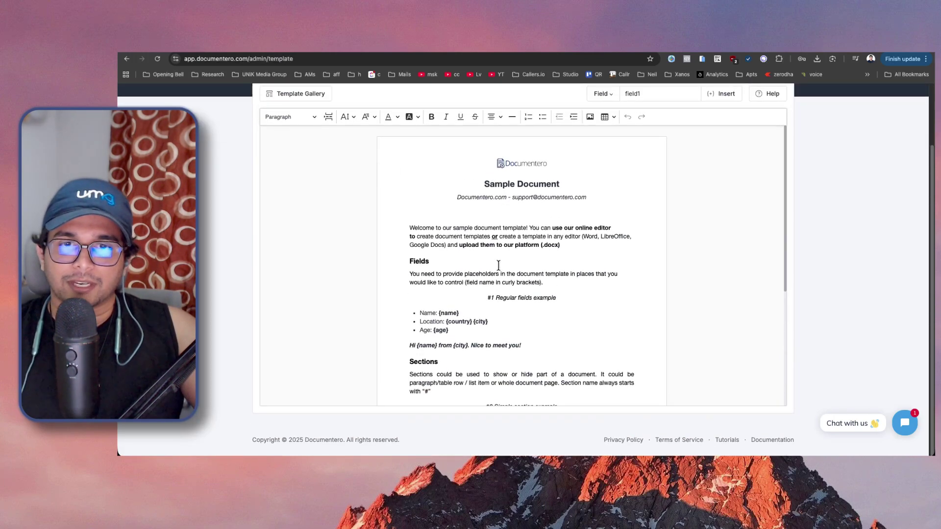
{"action": "scroll", "coordinate": [498, 265], "scroll_direction": "down", "scroll_amount": 5}
{"action": "scroll", "coordinate": [499, 265], "scroll_direction": "up", "scroll_amount": 5}
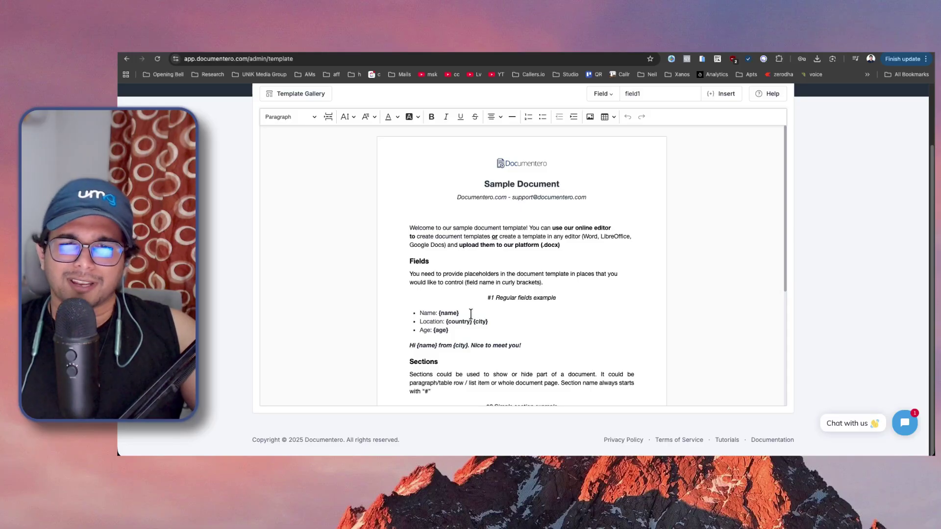
{"action": "scroll", "coordinate": [201, 312], "scroll_direction": "up", "scroll_amount": 1}
{"action": "left_click", "coordinate": [539, 238]}
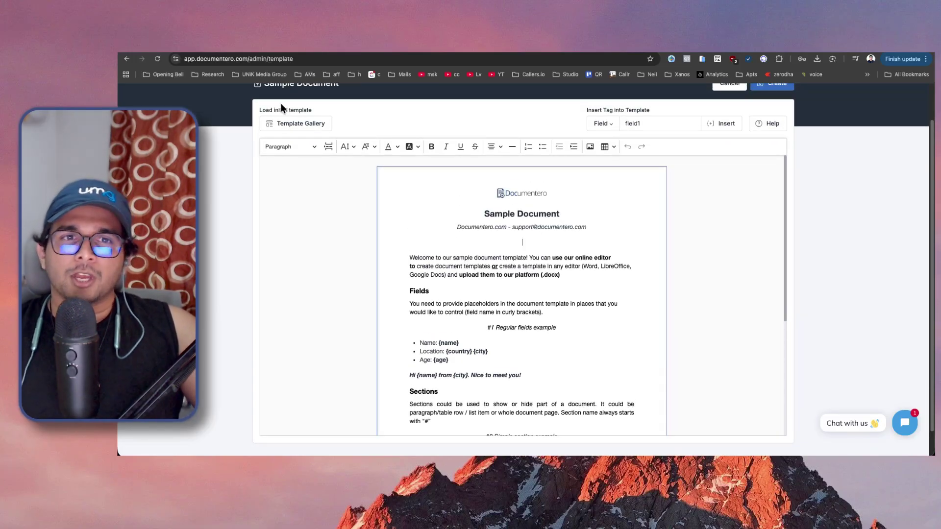
Step: Browse the Template Gallery, previewing templates in Sales & Marketing, IT & Engineering, HR & Administration and General Examples, and close it
{"action": "left_click", "coordinate": [297, 126]}
{"action": "left_click", "coordinate": [319, 201]}
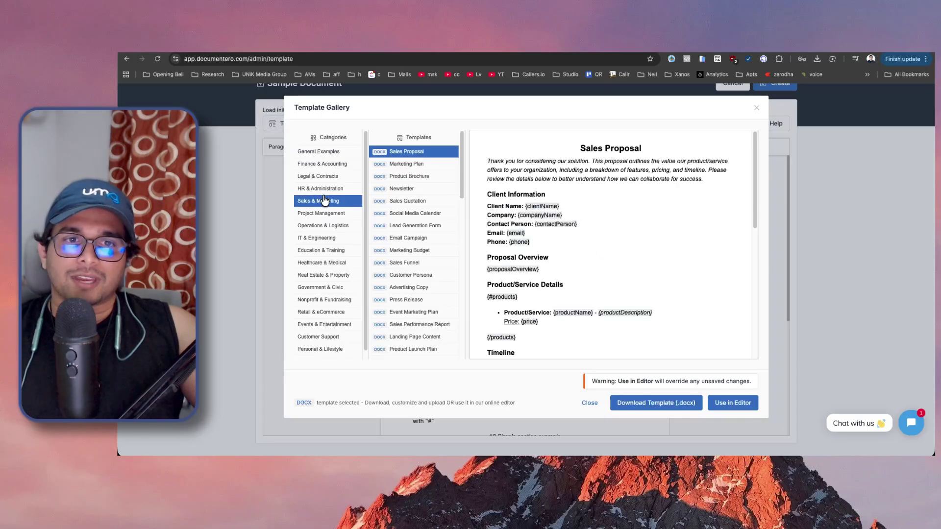
{"action": "left_click", "coordinate": [389, 177]}
{"action": "left_click", "coordinate": [416, 213]}
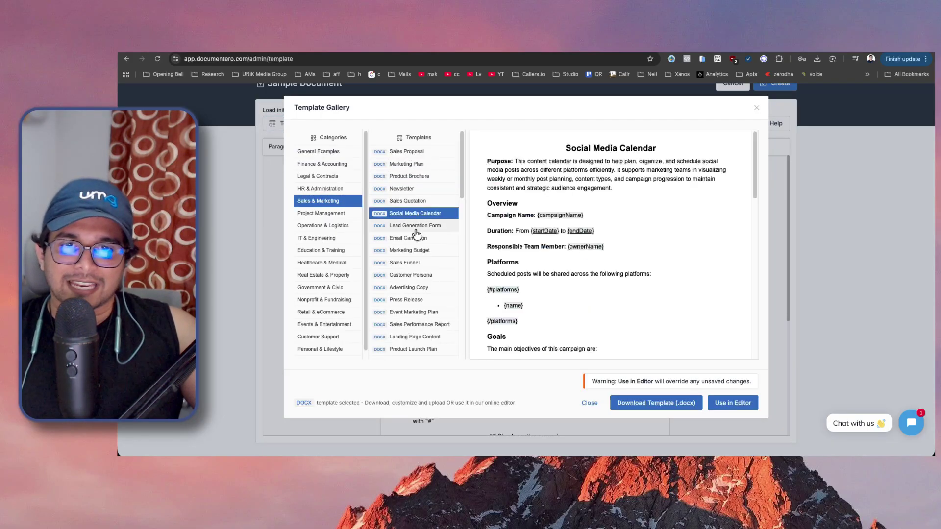
{"action": "left_click", "coordinate": [415, 229]}
{"action": "left_click", "coordinate": [415, 238]}
{"action": "left_click", "coordinate": [317, 237]}
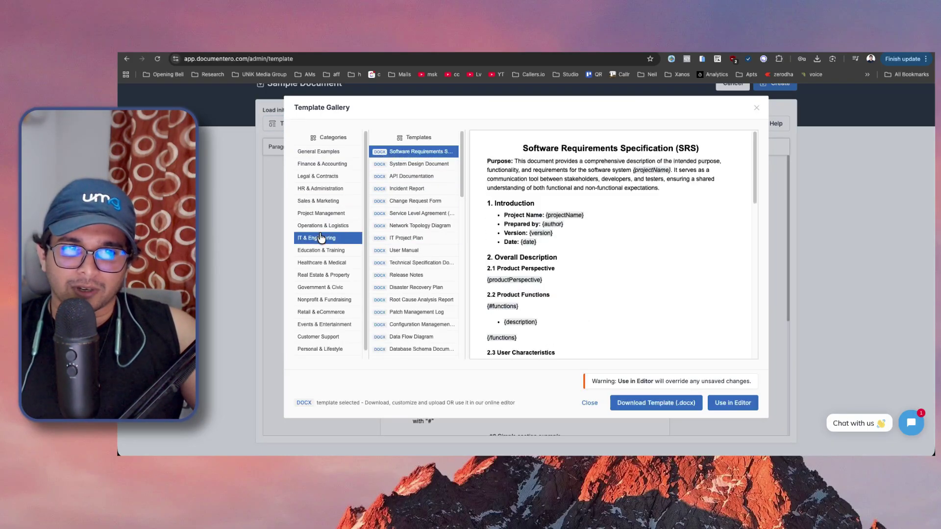
{"action": "left_click", "coordinate": [333, 189]}
{"action": "left_click", "coordinate": [326, 152]}
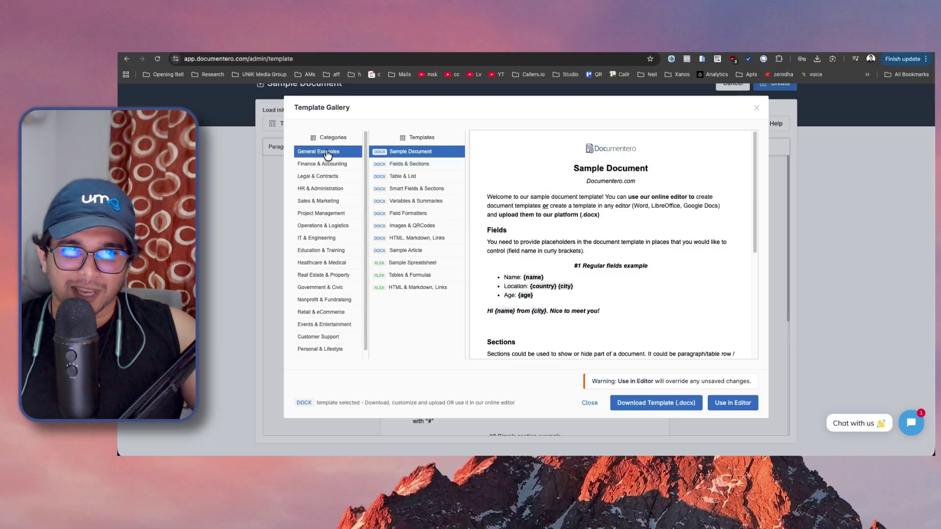
{"action": "left_click", "coordinate": [421, 177]}
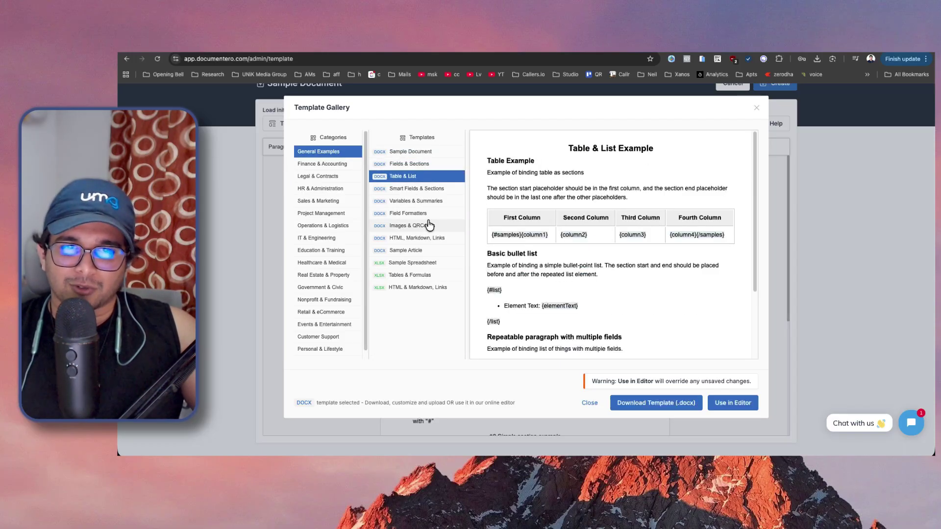
{"action": "left_click", "coordinate": [420, 152]}
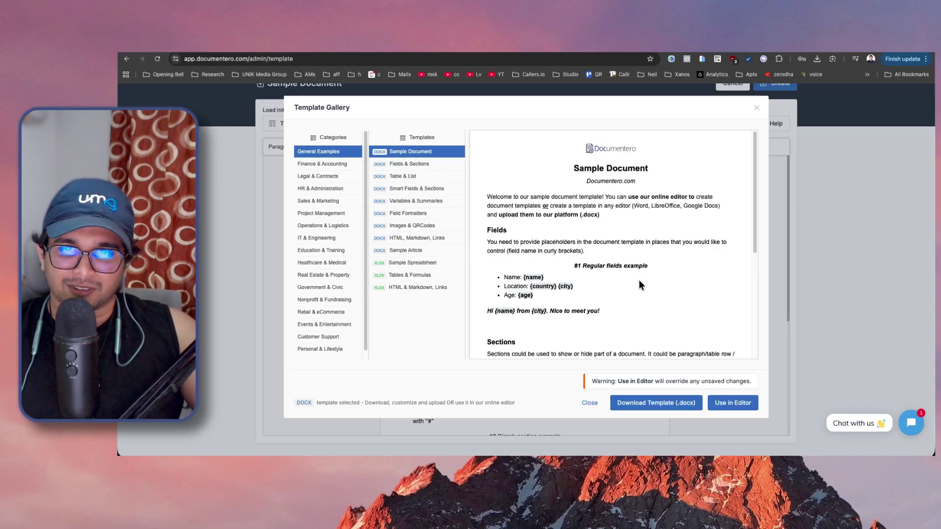
{"action": "left_click", "coordinate": [756, 107]}
Step: Replace the sample content after the Age bullet with a new bullet reading "IP Address :"
{"action": "scroll", "coordinate": [686, 186], "scroll_direction": "down", "scroll_amount": 3}
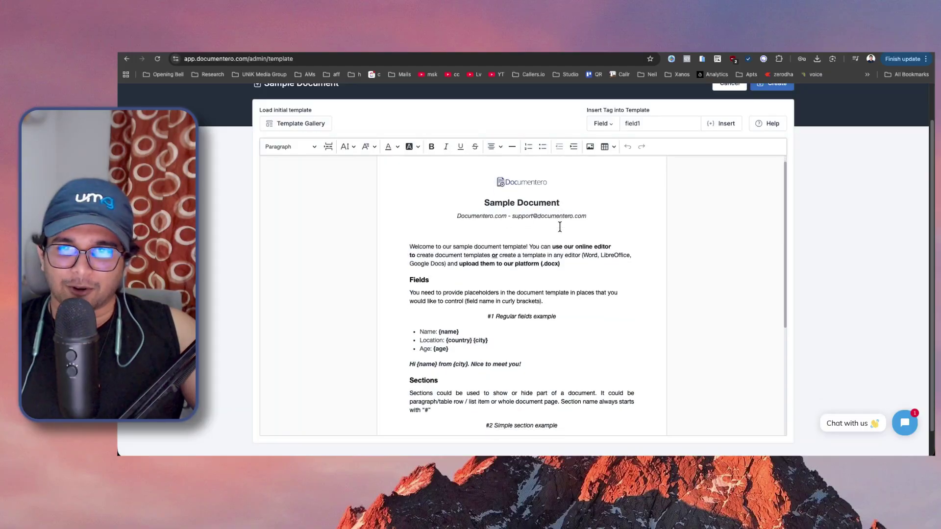
{"action": "scroll", "coordinate": [555, 226], "scroll_direction": "down", "scroll_amount": 2}
{"action": "left_click_drag", "start_coordinate": [494, 275], "coordinate": [529, 465]}
{"action": "key", "text": "BackSpace"}
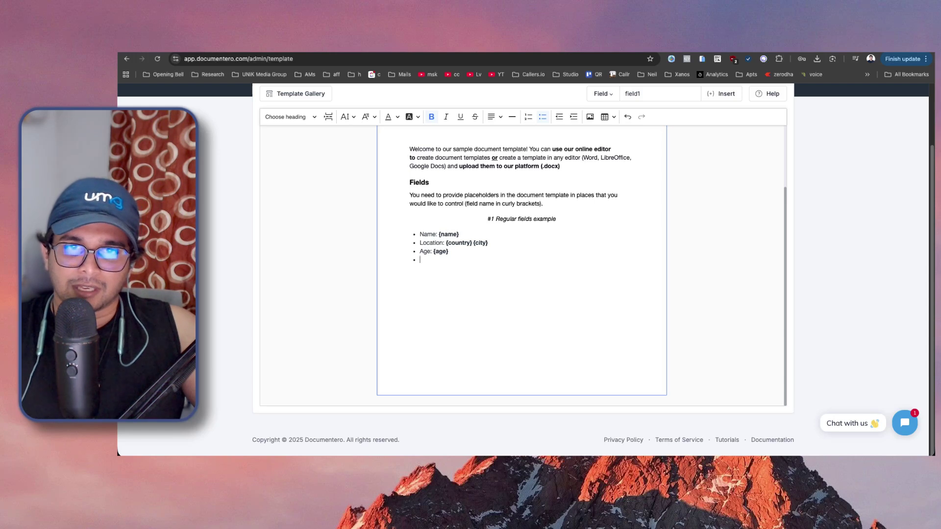
{"action": "type", "text": "IP"}
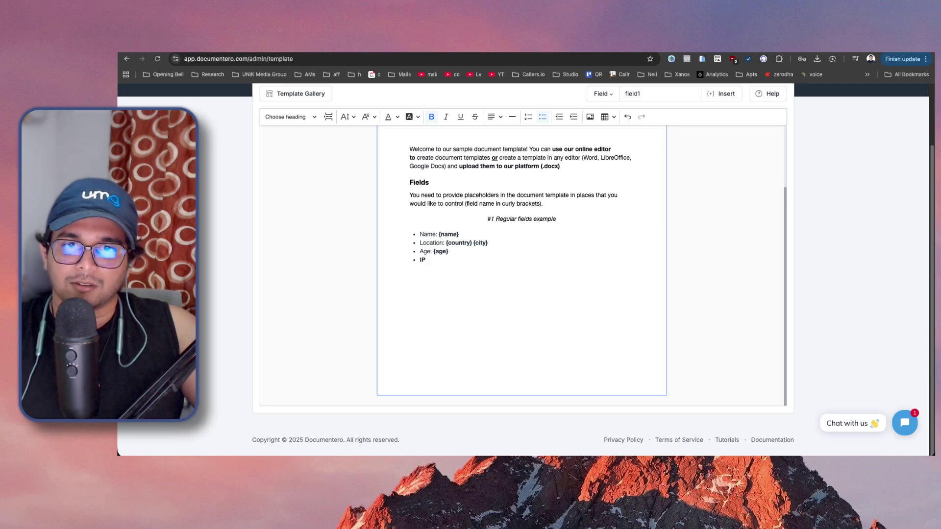
{"action": "type", "text": " Address :"}
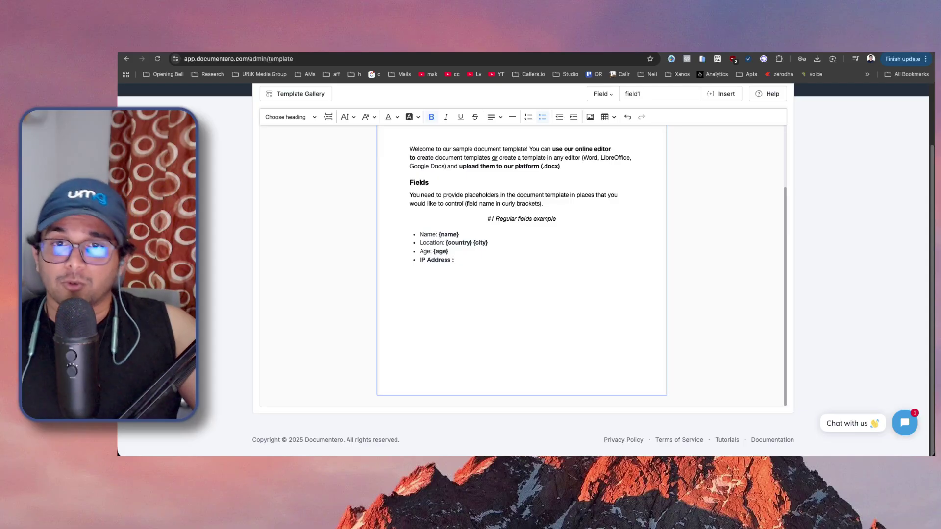
Step: Leave the sample document without creating it and open the Sales Proposal TEST template's overview
{"action": "scroll", "coordinate": [246, 339], "scroll_direction": "up", "scroll_amount": 3}
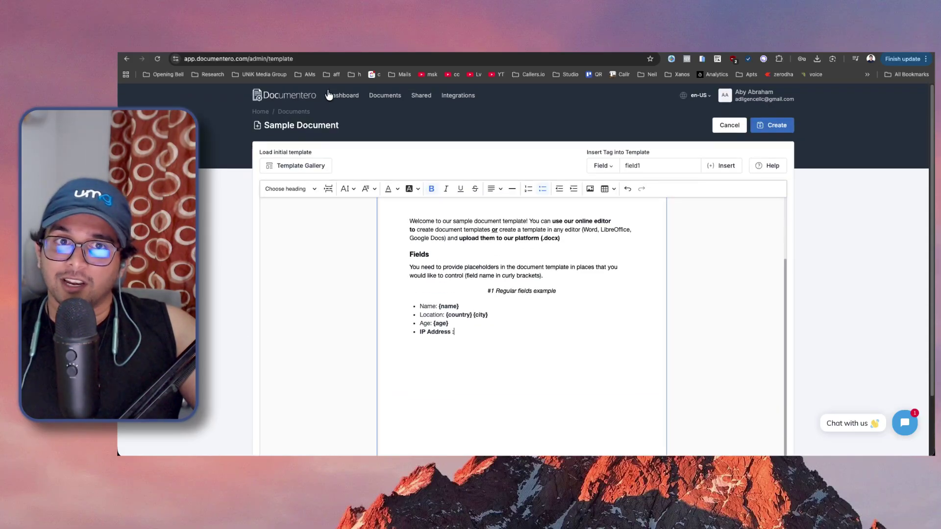
{"action": "left_click", "coordinate": [343, 96]}
{"action": "left_click", "coordinate": [400, 100]}
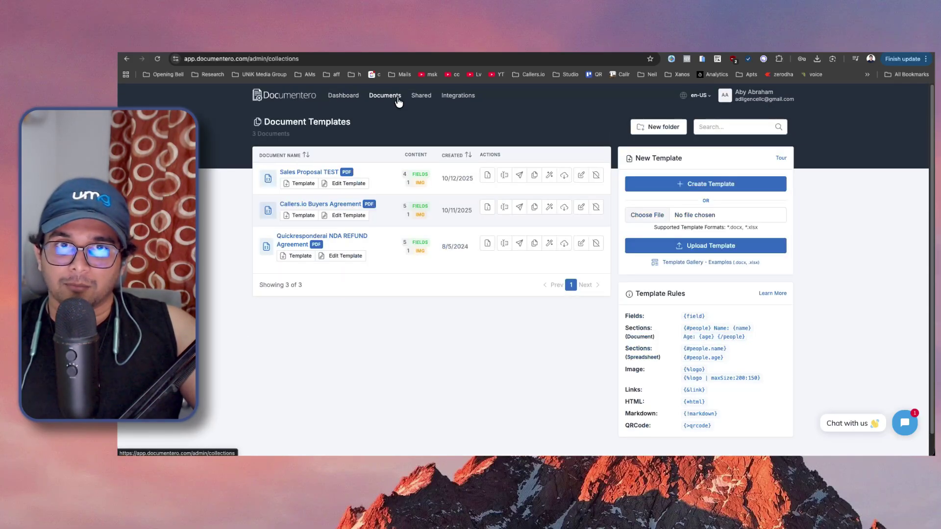
{"action": "left_click", "coordinate": [321, 171]}
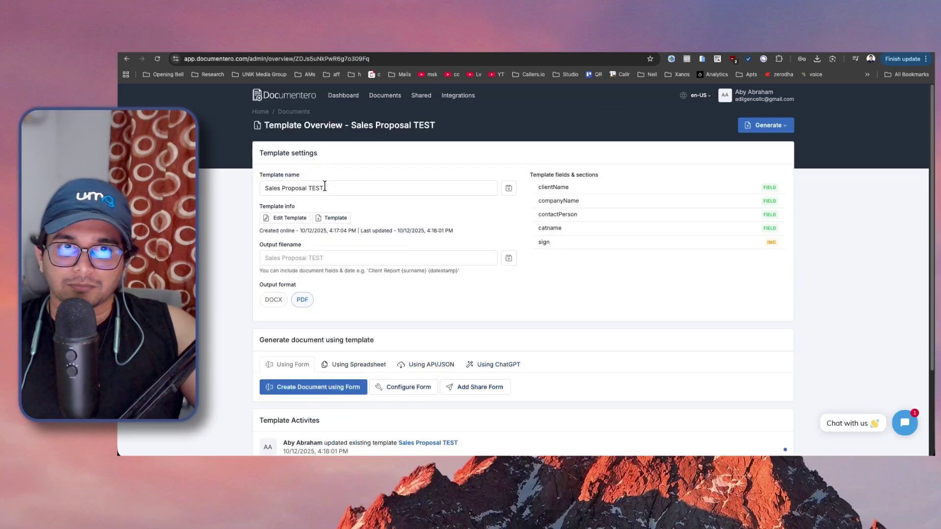
Step: Open the Sales Proposal TEST template for editing and examine the client information fields
{"action": "left_click", "coordinate": [293, 218]}
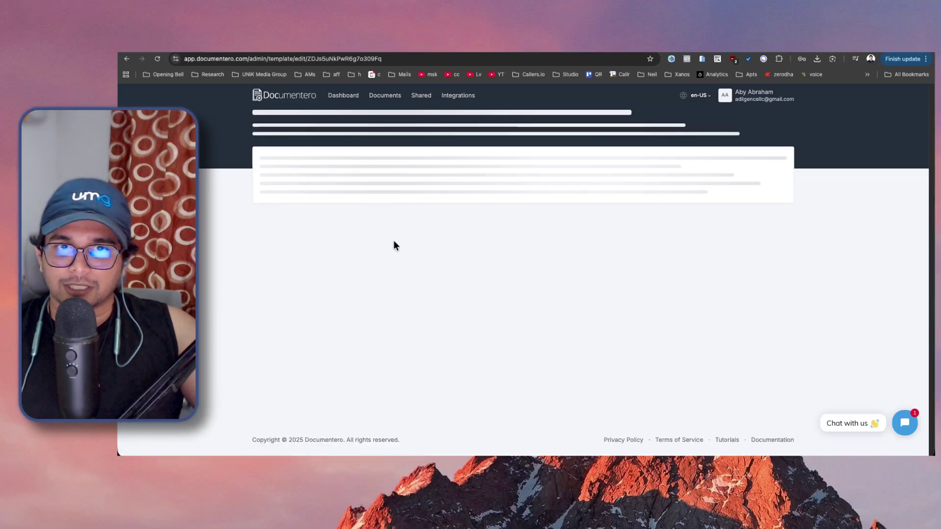
{"action": "left_click_drag", "start_coordinate": [409, 307], "coordinate": [531, 339]}
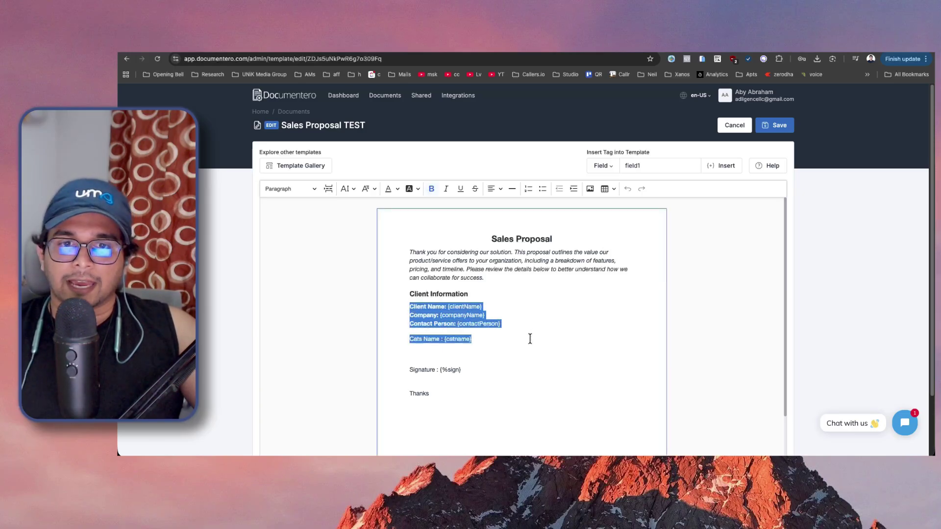
{"action": "left_click", "coordinate": [530, 339]}
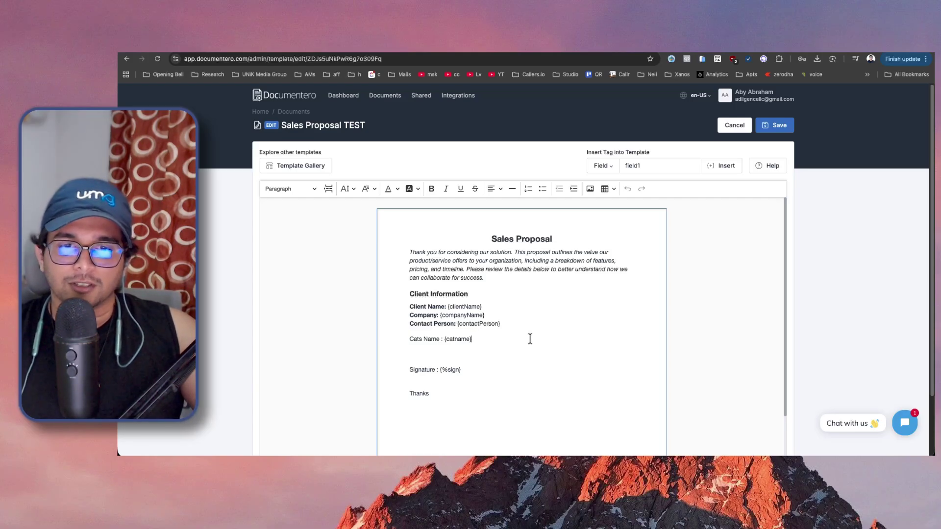
Step: Add an "Ip Address :" line below the Cats Name line and insert a field tag named "ip" after it
{"action": "double_click", "coordinate": [414, 371]}
{"action": "left_click", "coordinate": [457, 349]}
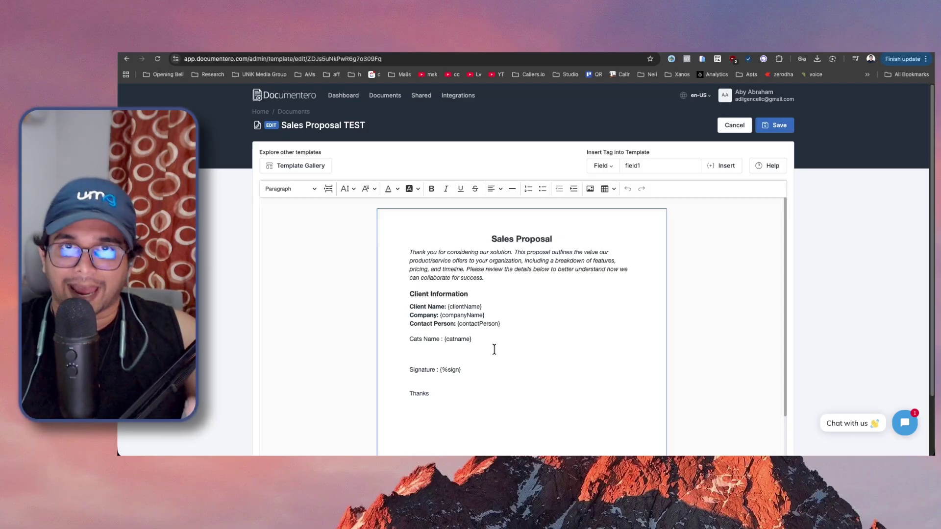
{"action": "type", "text": "{p"}
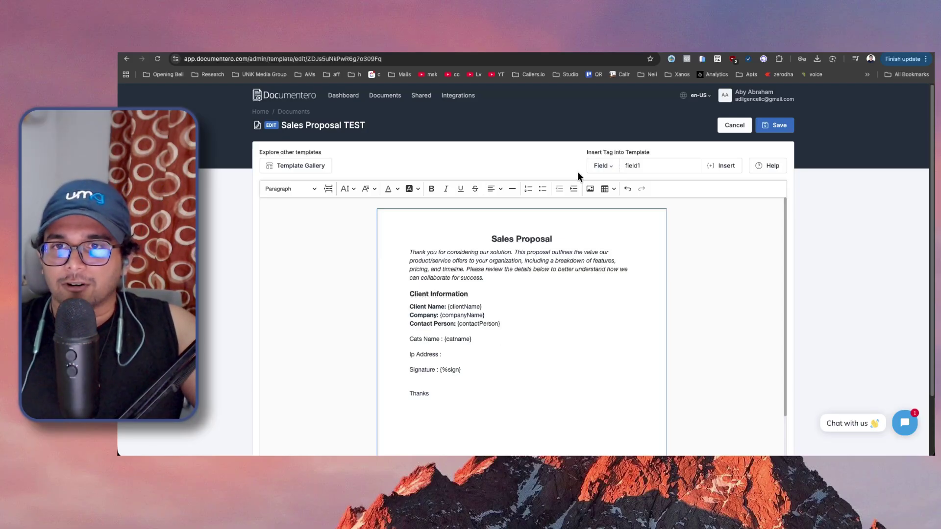
{"action": "double_click", "coordinate": [649, 164]}
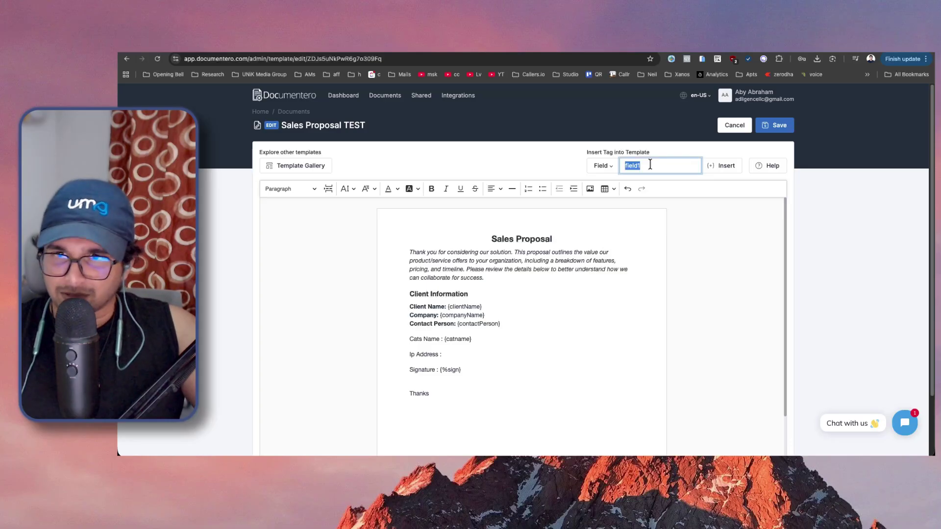
{"action": "type", "text": "ip"}
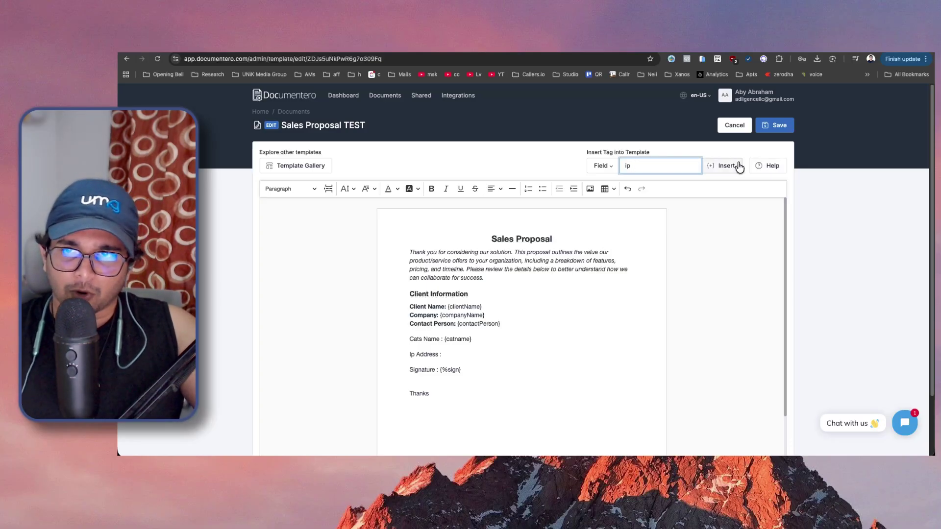
{"action": "left_click", "coordinate": [726, 169]}
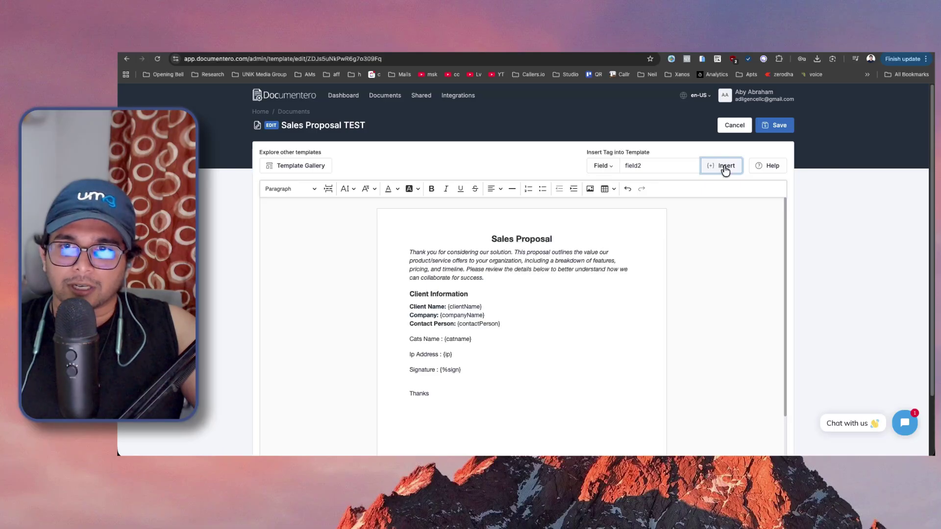
{"action": "left_click", "coordinate": [461, 356]}
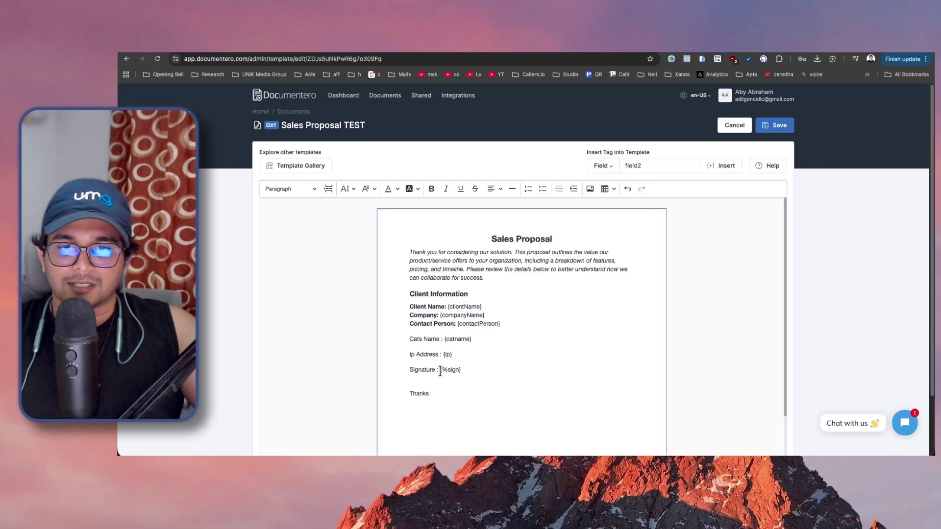
Step: Replace the tag on the Signature line with a new image tag named "sign" and remove an extra blank line below it
{"action": "left_click_drag", "start_coordinate": [440, 371], "coordinate": [466, 371]}
{"action": "key", "text": "BackSpace"}
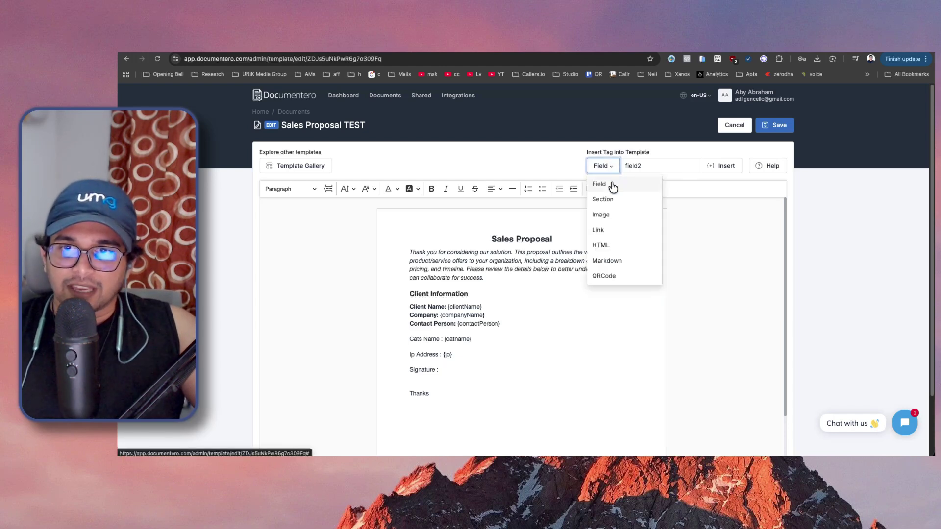
{"action": "left_click", "coordinate": [616, 215]}
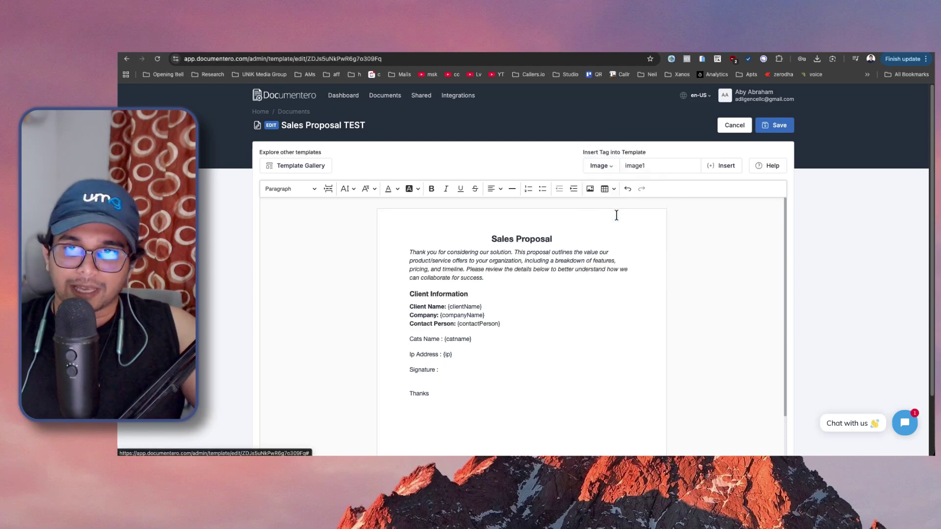
{"action": "left_click", "coordinate": [642, 166]}
{"action": "key", "text": "super+a"}
{"action": "type", "text": "sig"}
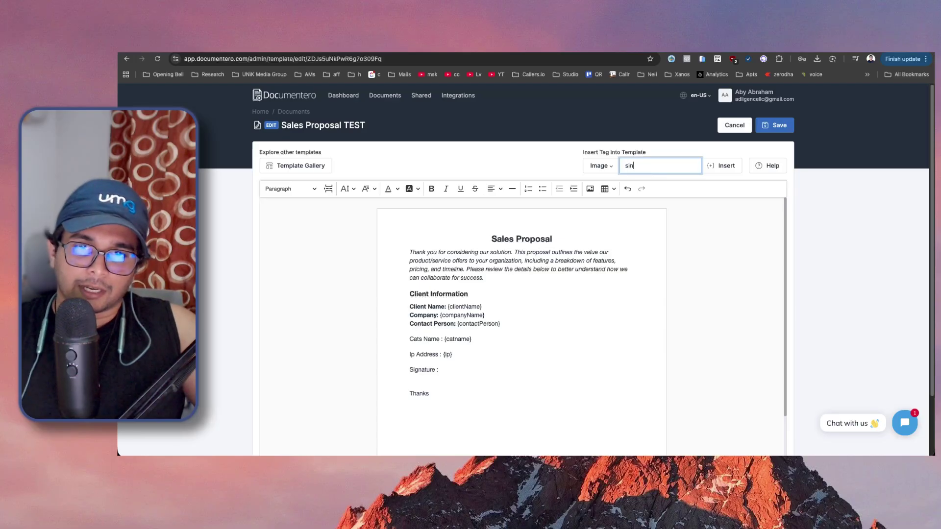
{"action": "type", "text": "n"}
{"action": "left_click", "coordinate": [721, 166]}
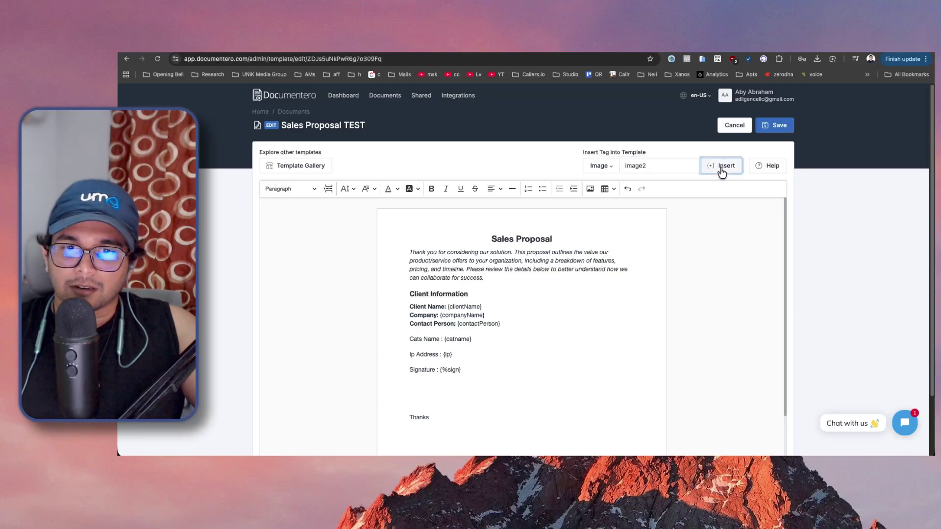
{"action": "left_click", "coordinate": [469, 387]}
{"action": "key", "text": "Delete"}
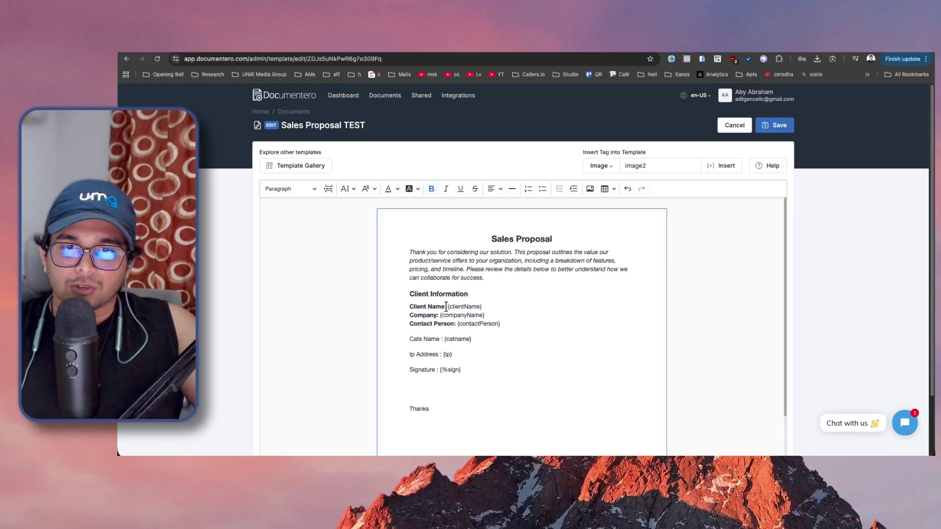
Step: Review the client name and signature tags and save the edited template
{"action": "left_click_drag", "start_coordinate": [447, 306], "coordinate": [489, 306]}
{"action": "left_click", "coordinate": [490, 317]}
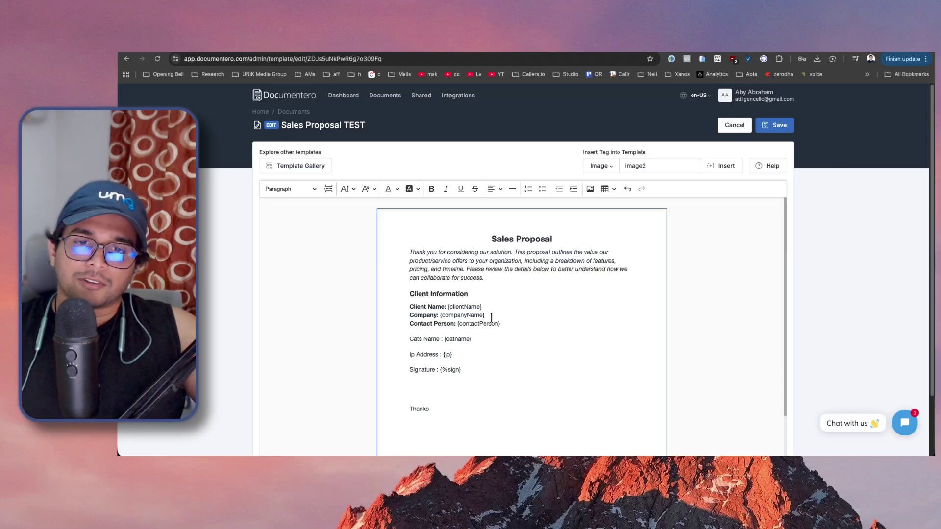
{"action": "left_click_drag", "start_coordinate": [439, 370], "coordinate": [463, 369]}
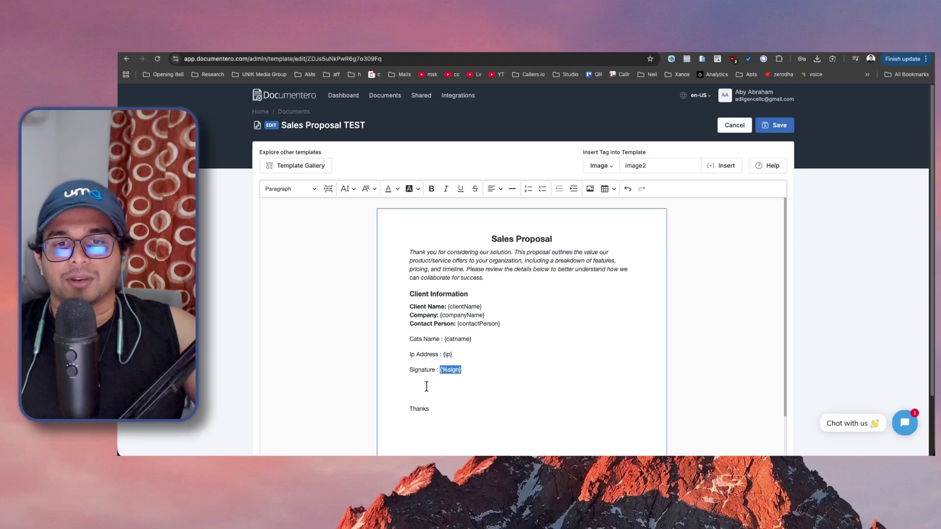
{"action": "left_click", "coordinate": [764, 113]}
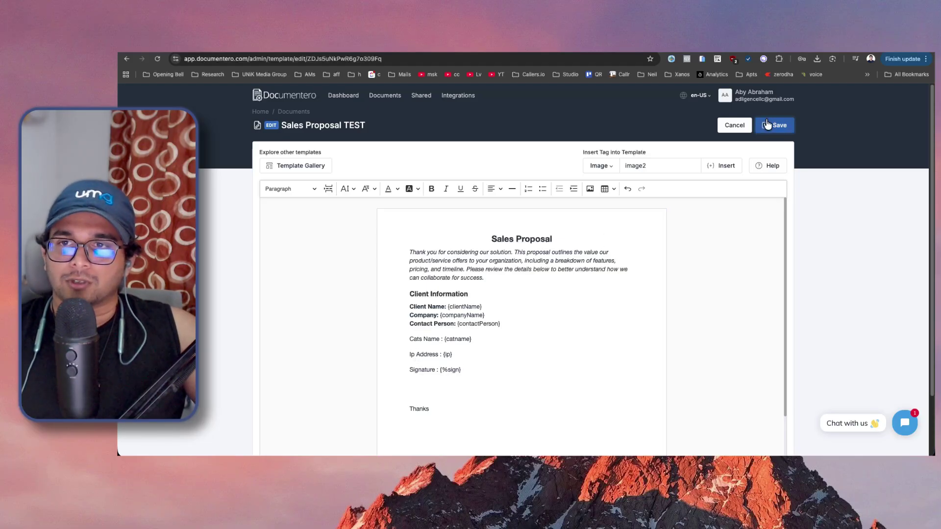
{"action": "left_click", "coordinate": [765, 119]}
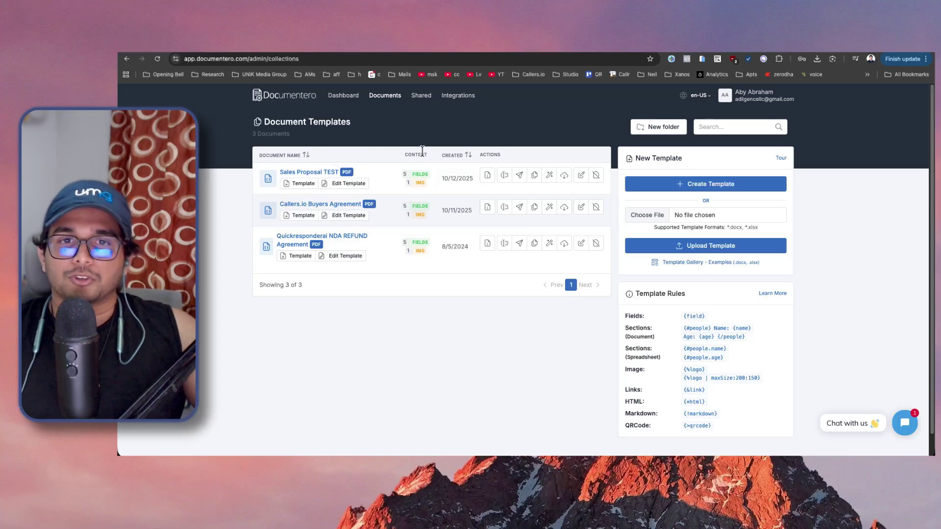
Step: Check the output format options in the Sales Proposal TEST template's settings and close them without changes
{"action": "left_click", "coordinate": [579, 177]}
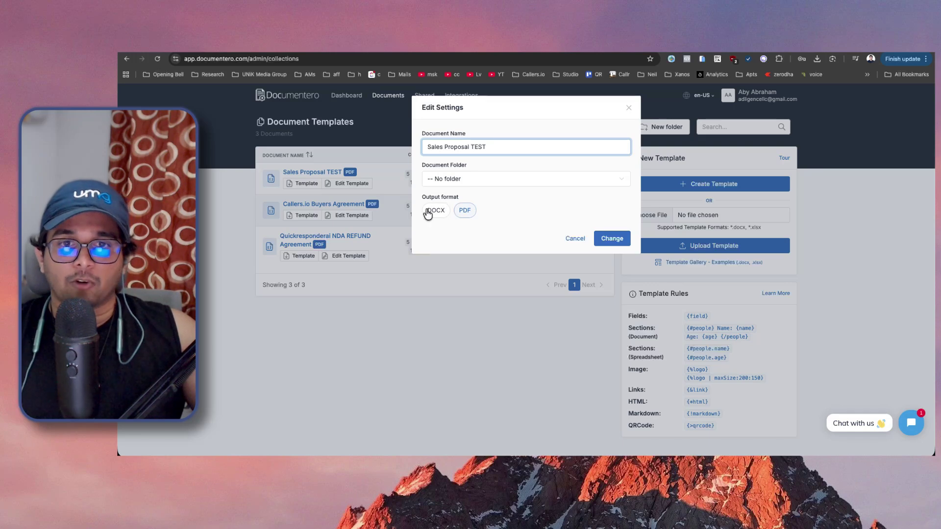
{"action": "left_click", "coordinate": [465, 213]}
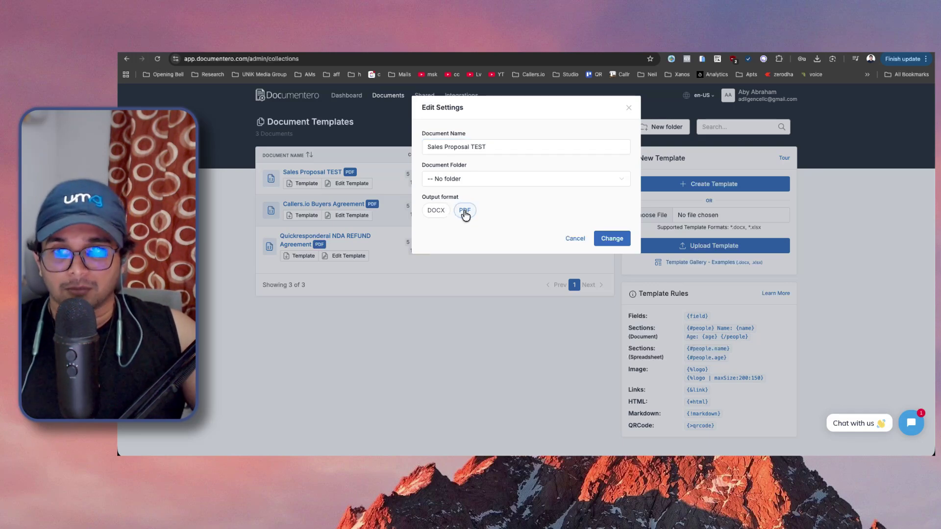
{"action": "left_click", "coordinate": [569, 240]}
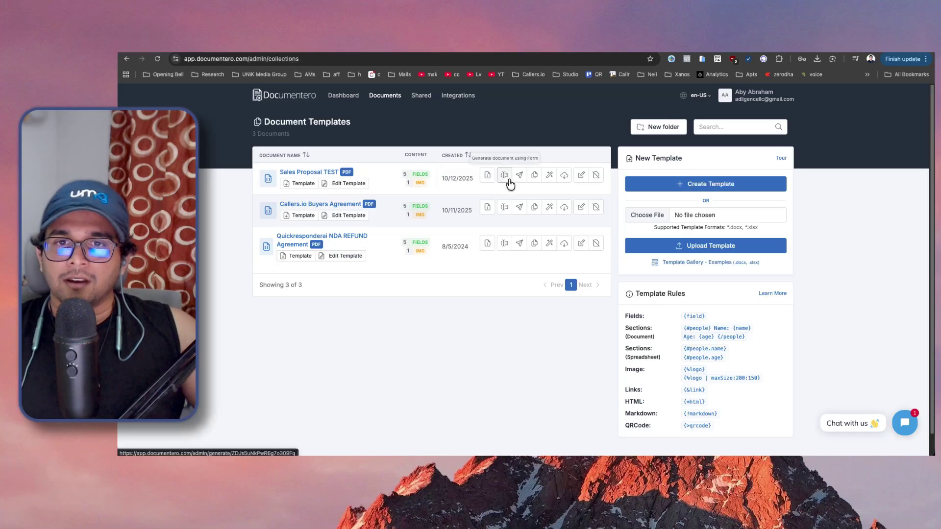
Step: Open the Sales Proposal TEST template's API page and examine the API request's service URL, method and JSON request body
{"action": "left_click", "coordinate": [563, 177]}
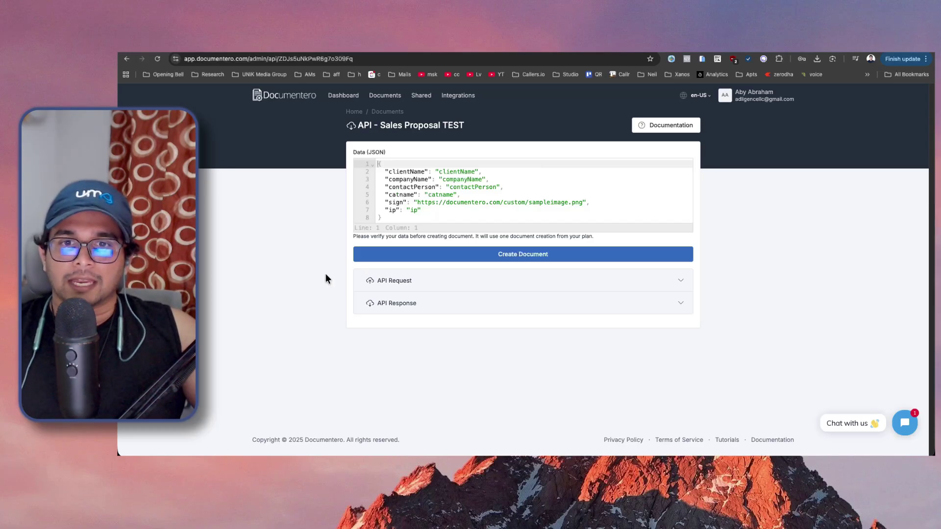
{"action": "left_click", "coordinate": [392, 281]}
{"action": "scroll", "coordinate": [336, 311], "scroll_direction": "down", "scroll_amount": 2}
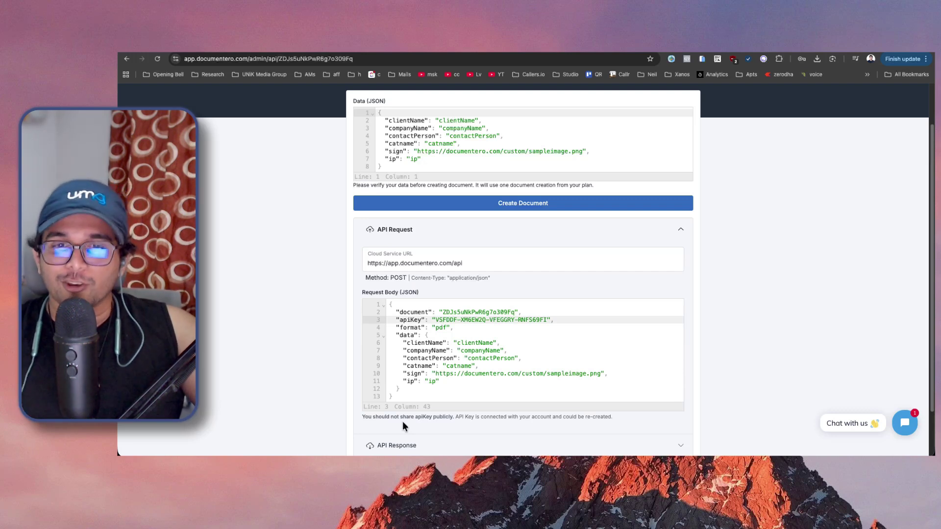
{"action": "left_click", "coordinate": [423, 263]}
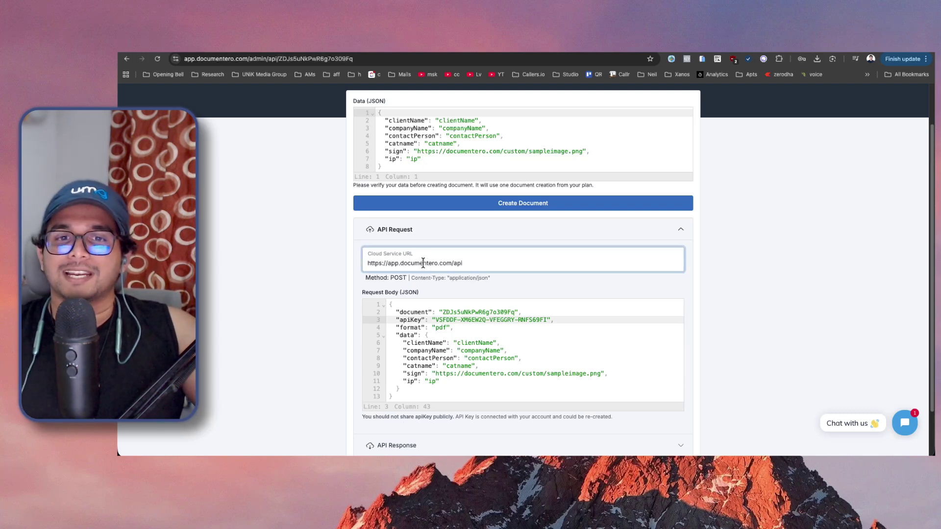
{"action": "triple_click", "coordinate": [423, 263]}
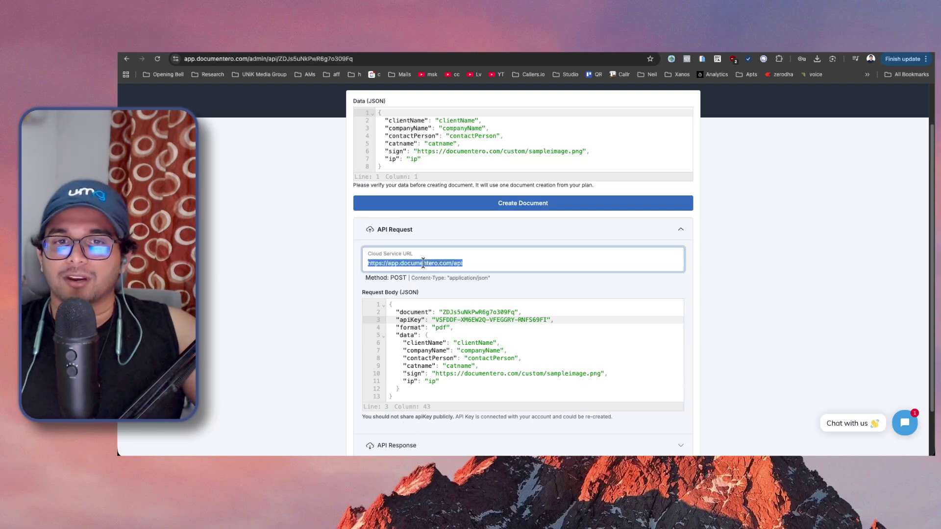
{"action": "double_click", "coordinate": [392, 278]}
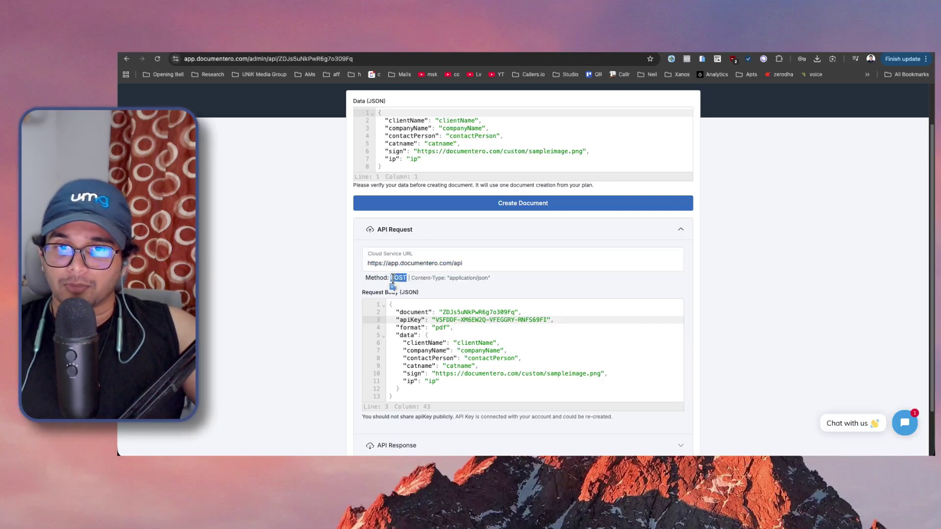
{"action": "left_click_drag", "start_coordinate": [388, 304], "coordinate": [407, 417]}
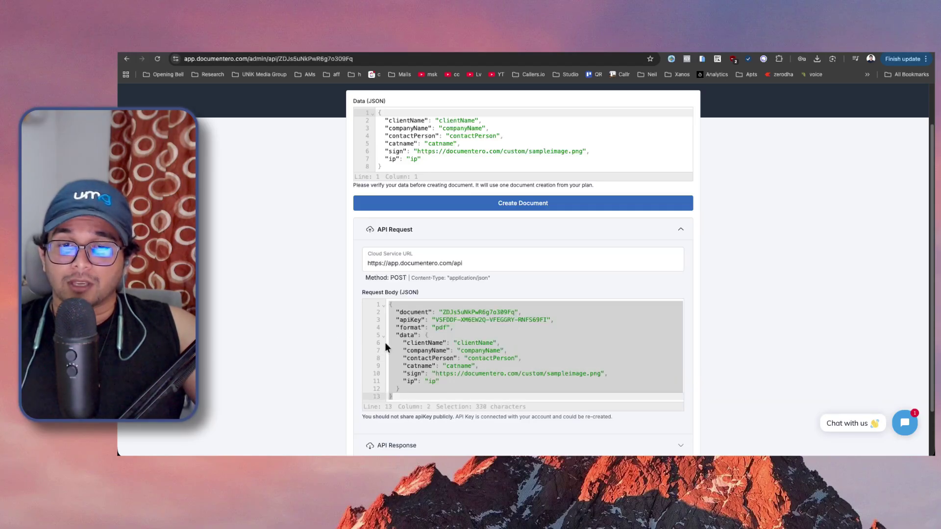
{"action": "left_click", "coordinate": [409, 260]}
{"action": "left_click", "coordinate": [434, 314]}
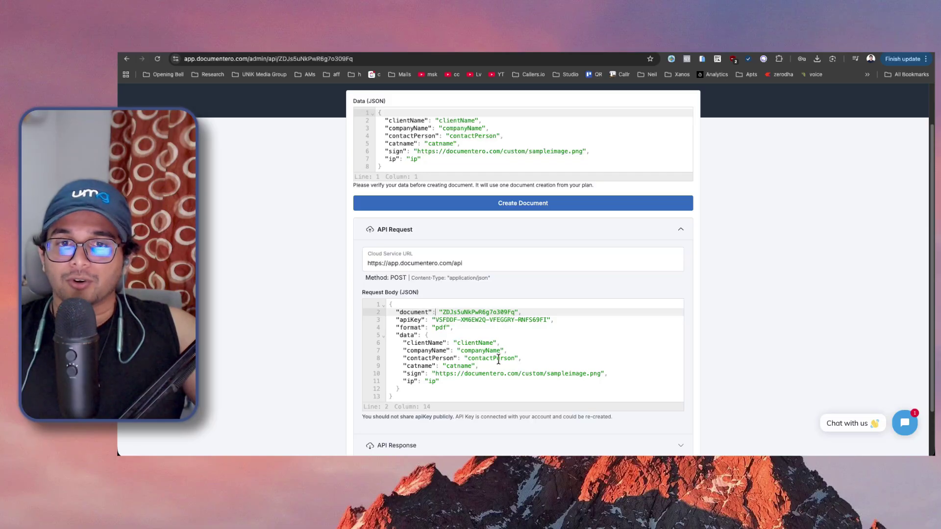
{"action": "left_click", "coordinate": [519, 367]}
{"action": "left_click", "coordinate": [516, 384]}
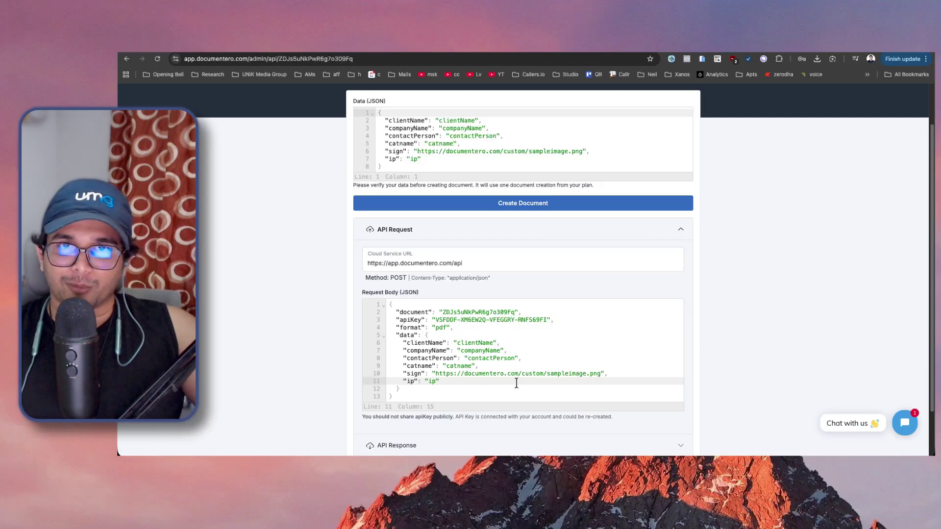
{"action": "key", "text": "ctrl+Tab"}
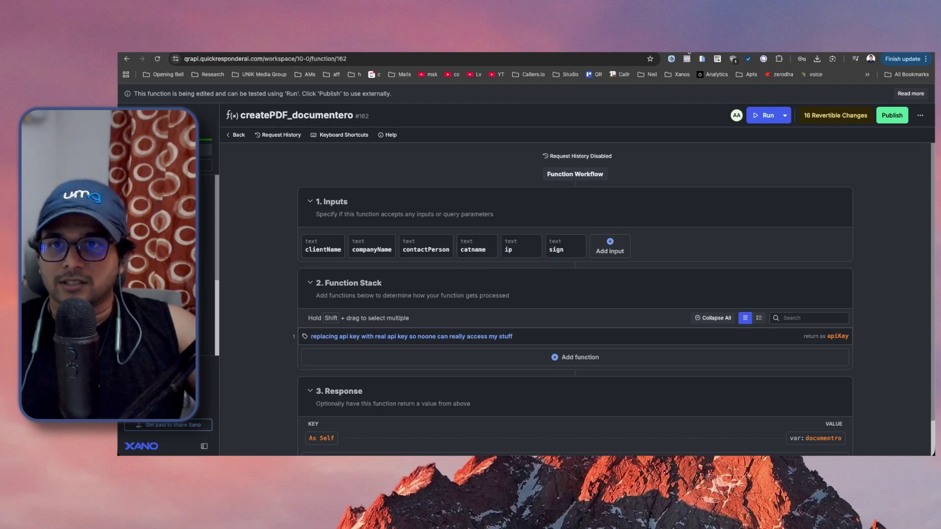
{"action": "left_click", "coordinate": [687, 53]}
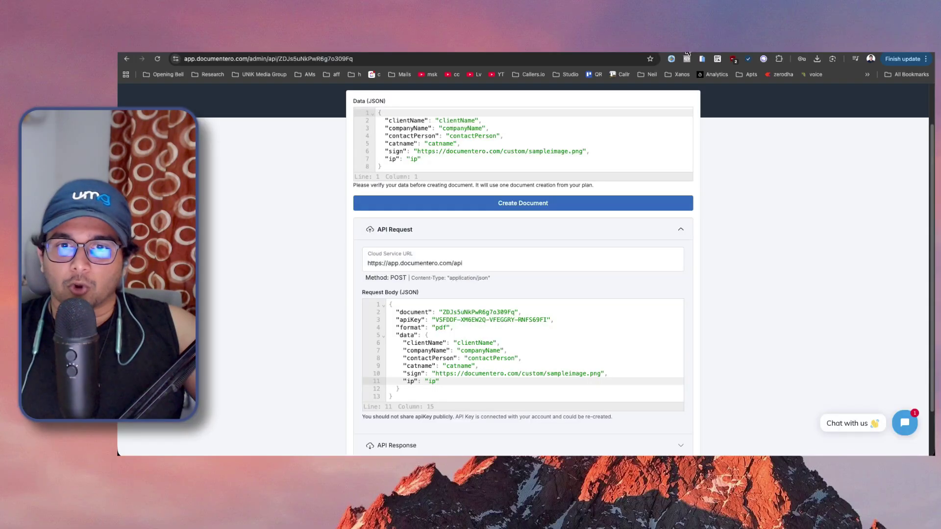
{"action": "left_click", "coordinate": [439, 265]}
{"action": "triple_click", "coordinate": [439, 267]}
{"action": "key", "text": "ctrl+c"}
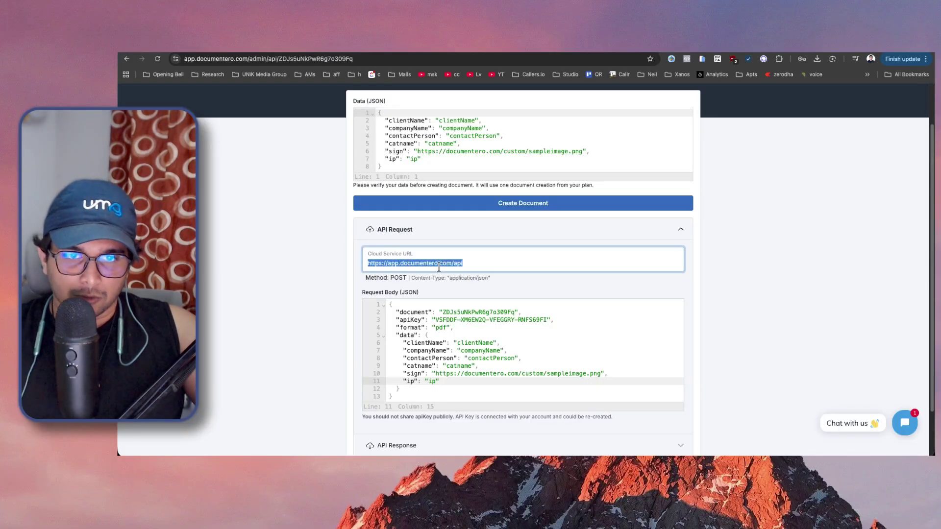
Step: Switch to the createPDF_documentero function in Xano and add an External API Request to its function stack
{"action": "left_click", "coordinate": [769, 52]}
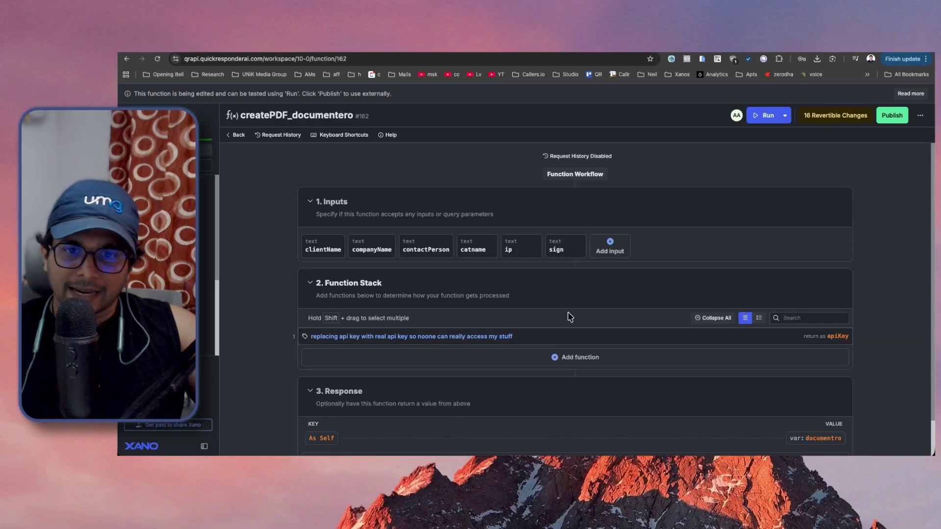
{"action": "left_click", "coordinate": [564, 356]}
{"action": "type", "text": "api"}
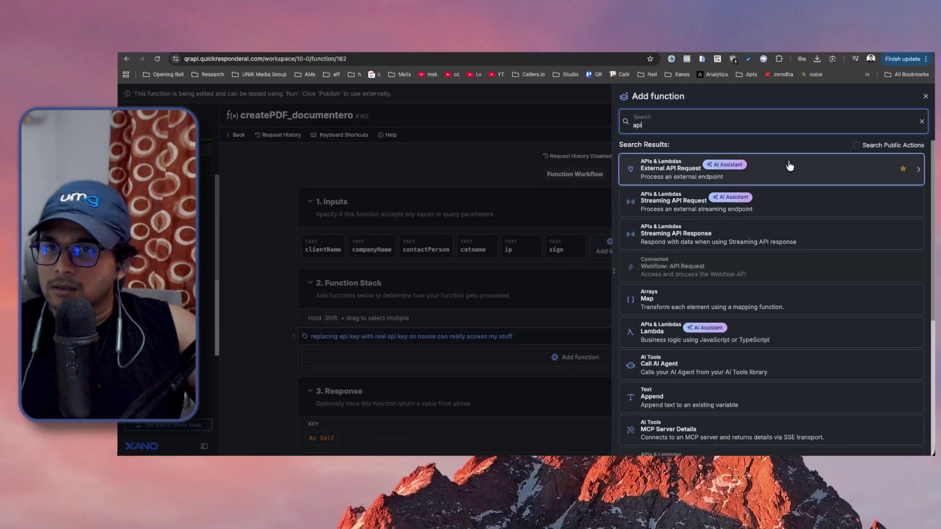
{"action": "left_click", "coordinate": [789, 165]}
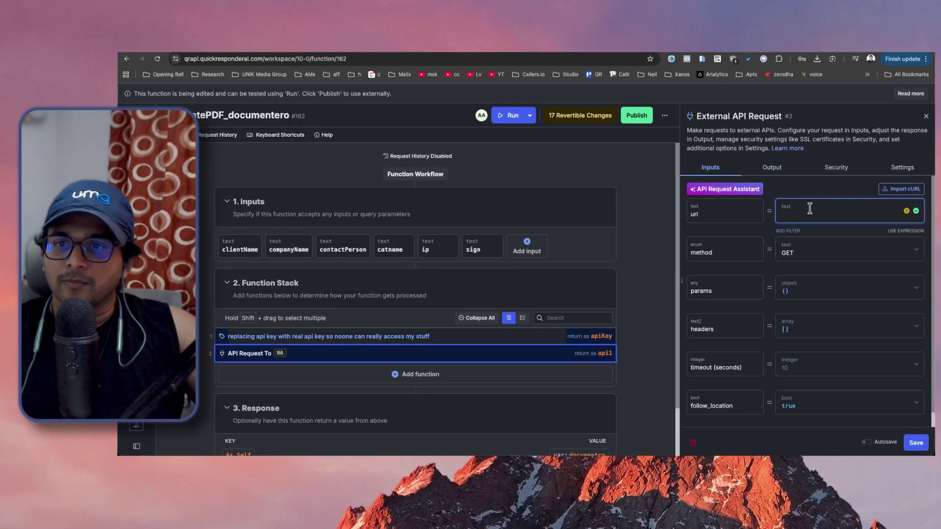
{"action": "left_click", "coordinate": [809, 208]}
{"action": "key", "text": "ctrl+v"}
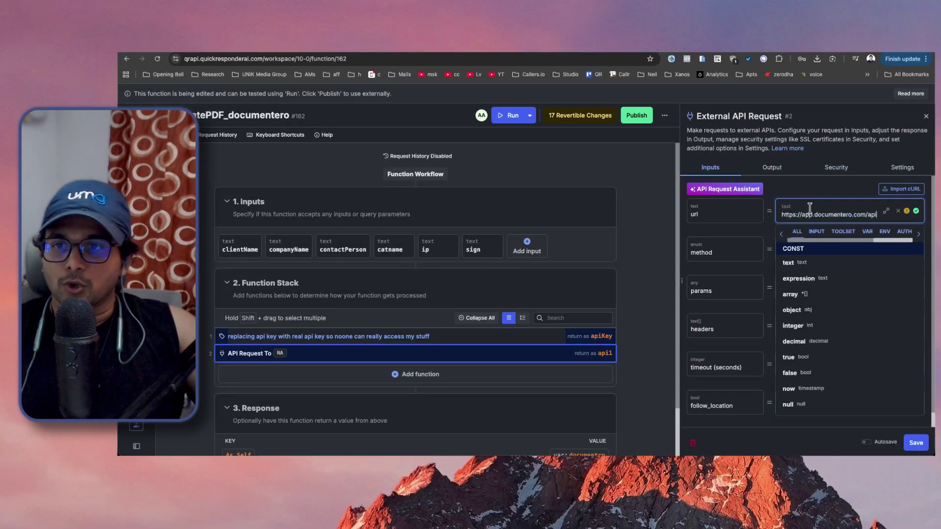
{"action": "left_click", "coordinate": [773, 199]}
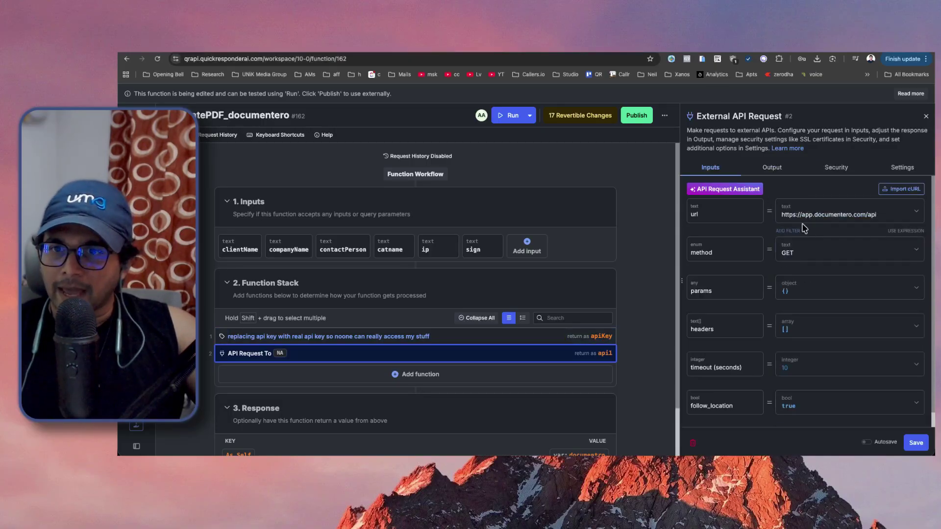
{"action": "left_click", "coordinate": [812, 258]}
{"action": "type", "text": "POST"}
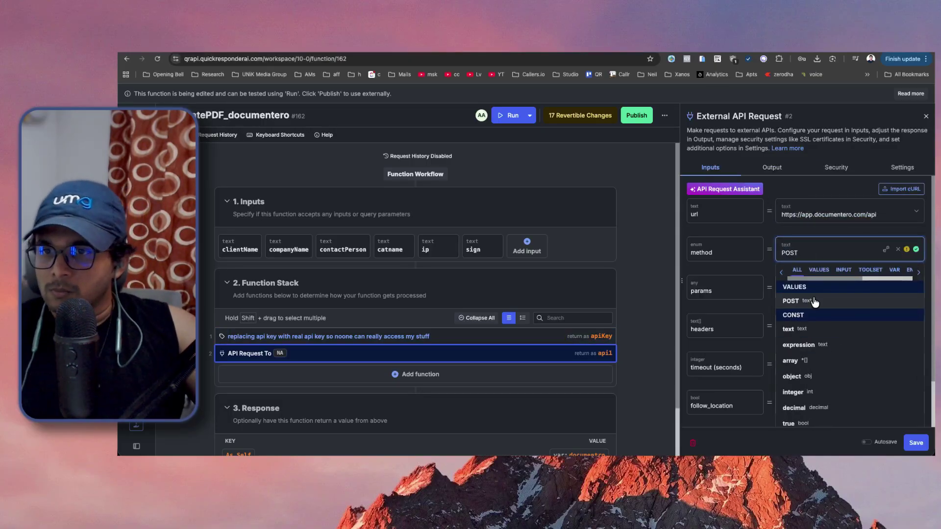
{"action": "key", "text": "Escape"}
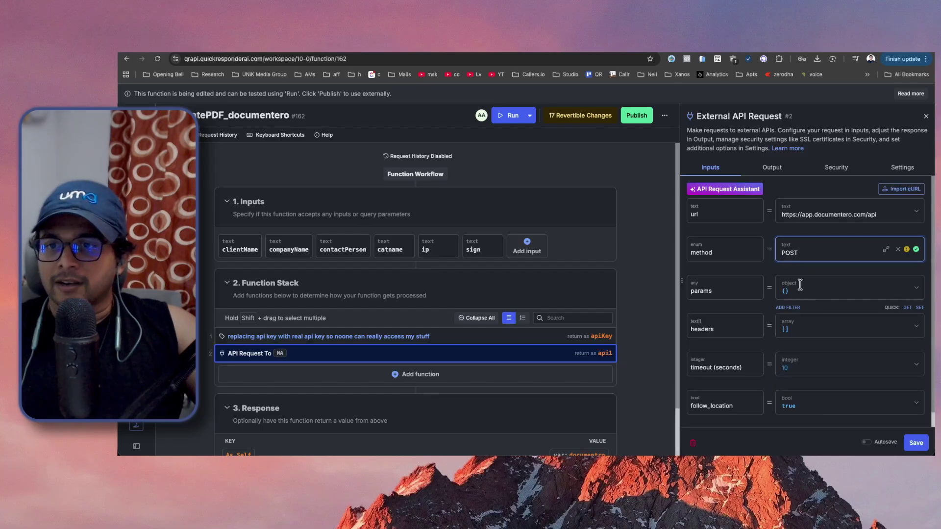
Step: Switch to the Documentero template's API page and copy the whole JSON request body
{"action": "key", "text": "ctrl+Tab"}
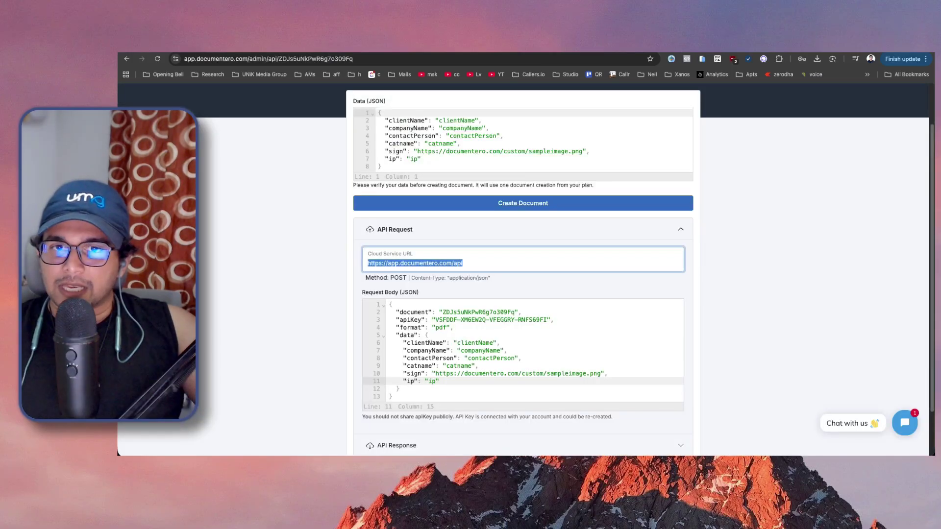
{"action": "left_click", "coordinate": [498, 351]}
{"action": "key", "text": "ctrl+a"}
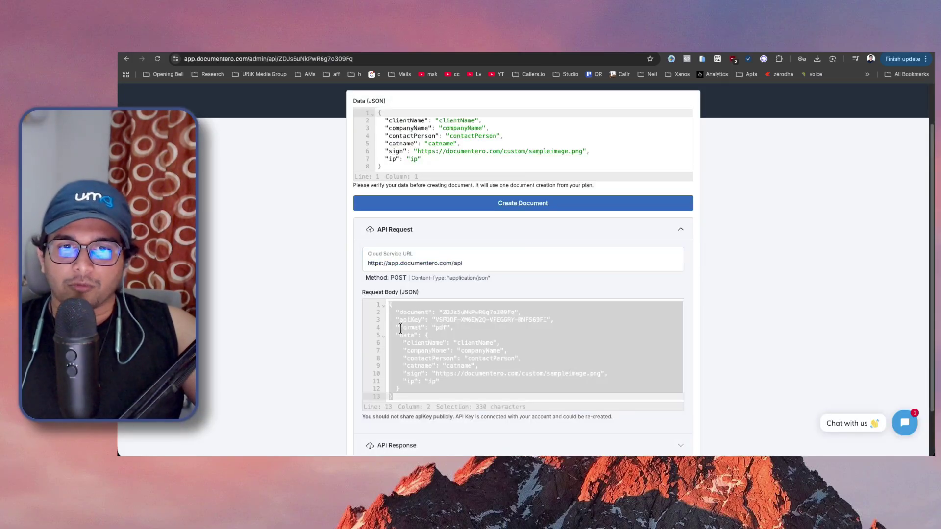
Step: Return to Xano and import the copied JSON request body, including its API key, into the request's params with filters
{"action": "key", "text": "ctrl+shift+Tab"}
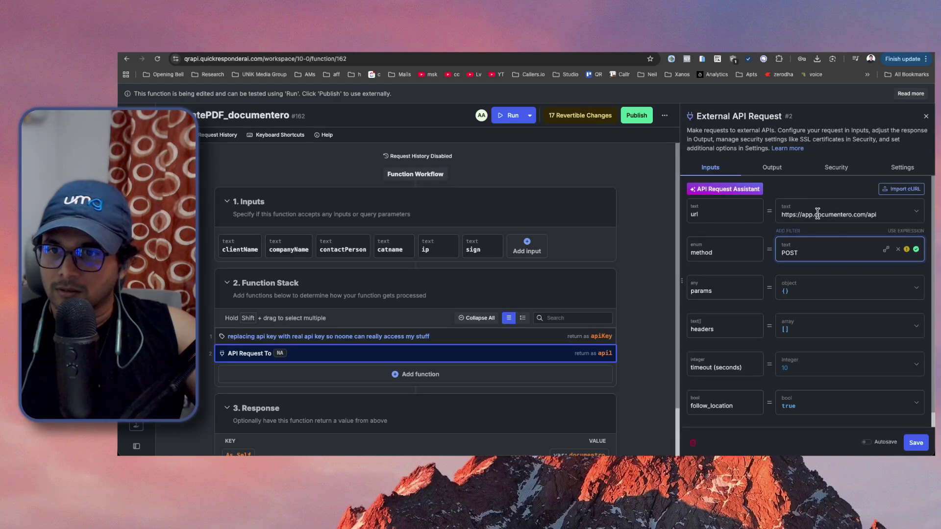
{"action": "left_click", "coordinate": [813, 289]}
{"action": "key", "text": "ctrl+v"}
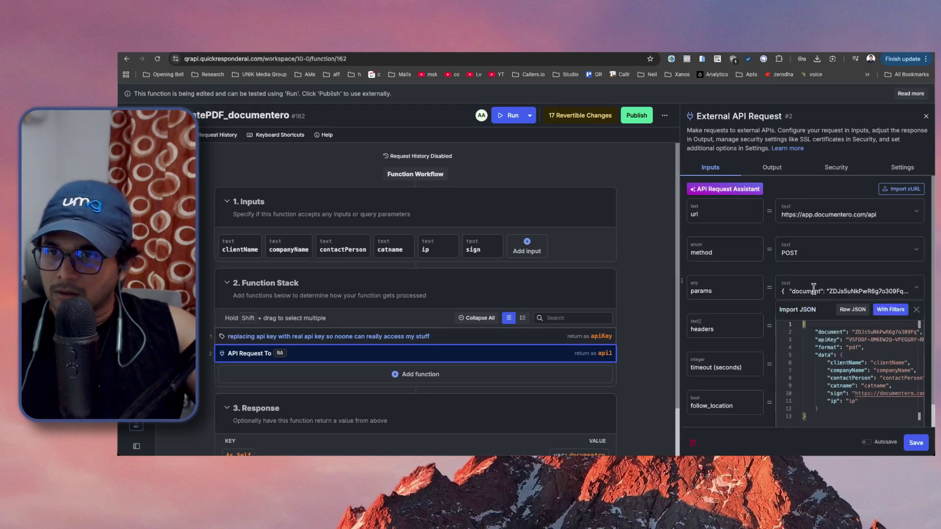
{"action": "left_click", "coordinate": [884, 314]}
Step: Replace the hard-coded apiKey value in the request params with the apiKey variable and apply it
{"action": "scroll", "coordinate": [781, 296], "scroll_direction": "down", "scroll_amount": 3}
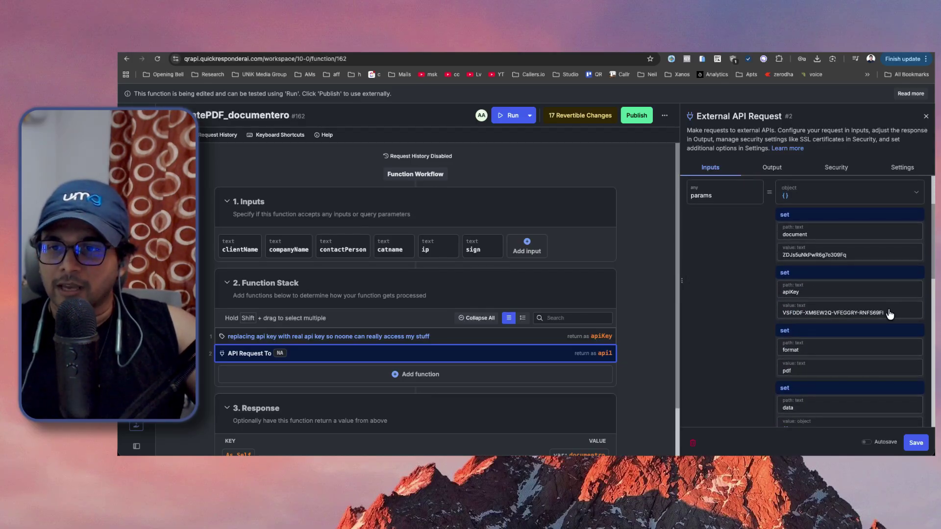
{"action": "left_click", "coordinate": [889, 314]}
{"action": "scroll", "coordinate": [832, 309], "scroll_direction": "down", "scroll_amount": 3}
{"action": "left_click", "coordinate": [827, 375]}
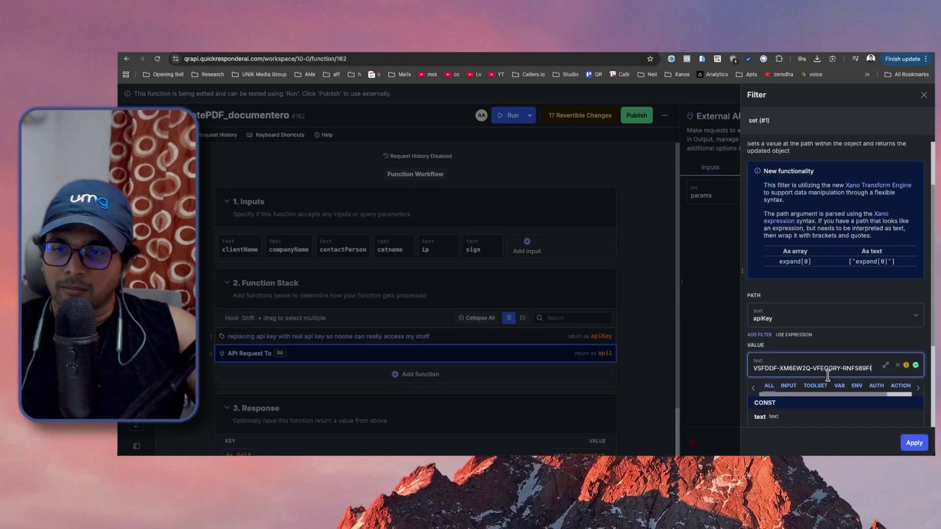
{"action": "key", "text": "super+a"}
{"action": "type", "text": "a"}
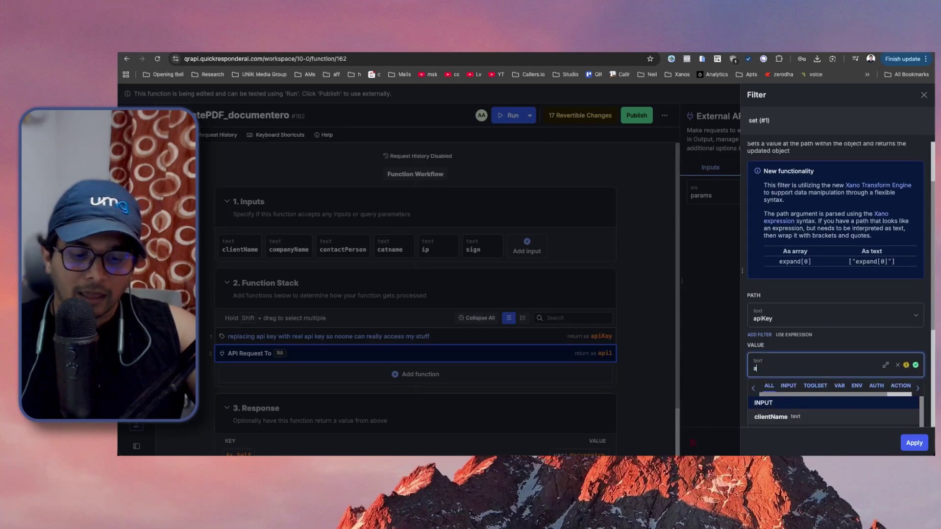
{"action": "type", "text": "p"}
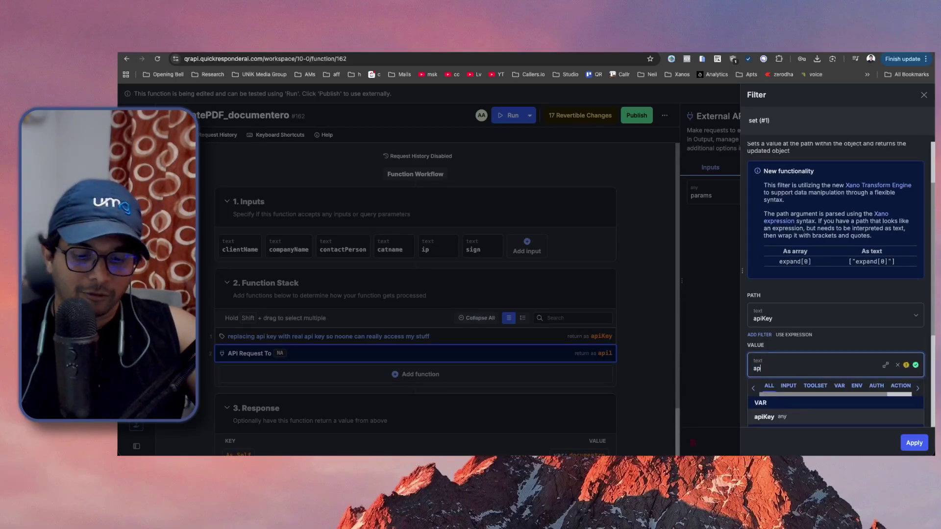
{"action": "type", "text": "iK"}
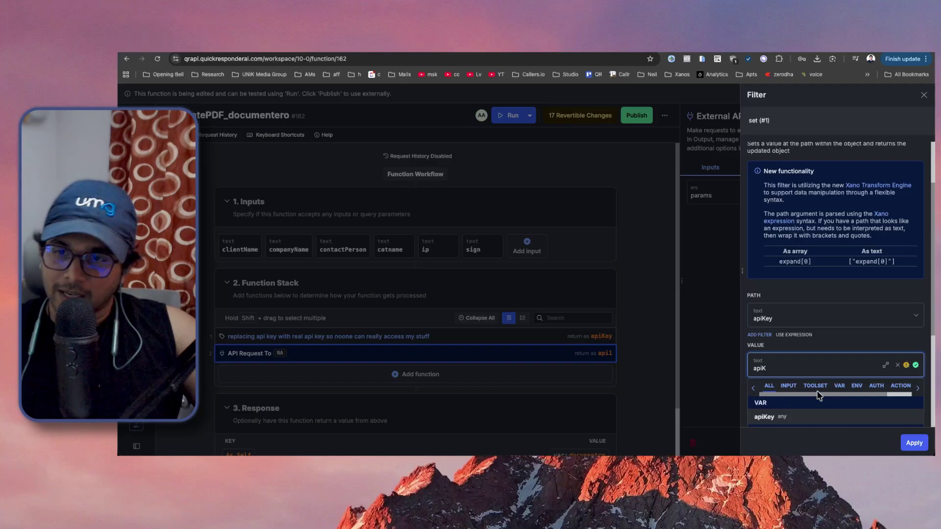
{"action": "left_click", "coordinate": [837, 415]}
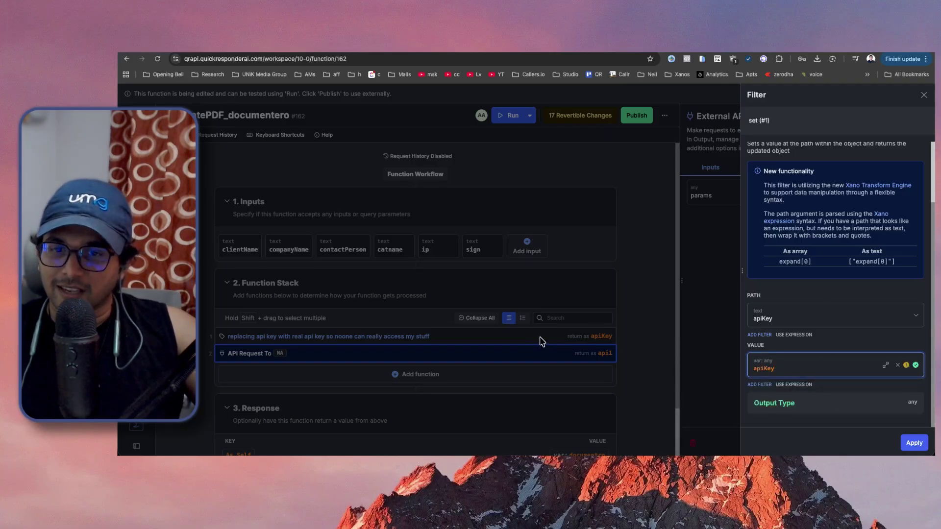
{"action": "left_click", "coordinate": [914, 442]}
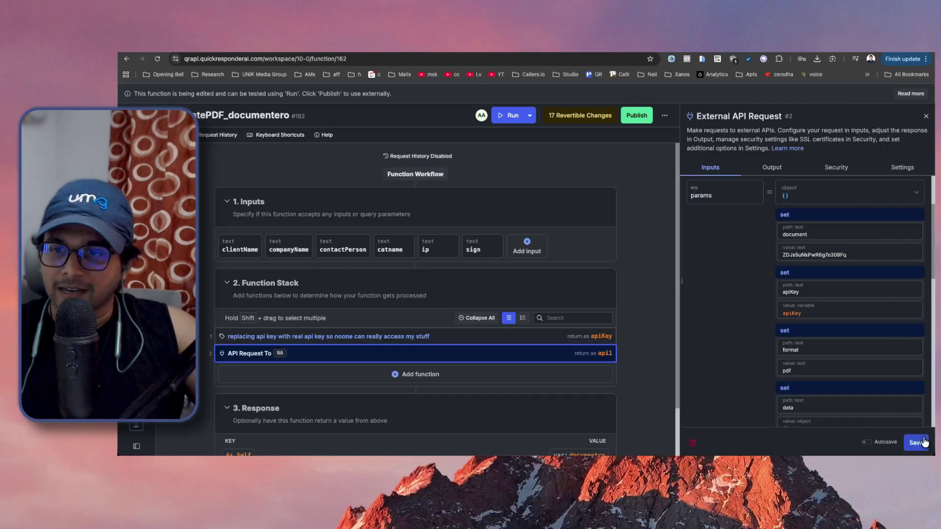
Step: Map the clientName value in the params' data object to the clientName function input and apply it
{"action": "scroll", "coordinate": [817, 337], "scroll_direction": "down", "scroll_amount": 2}
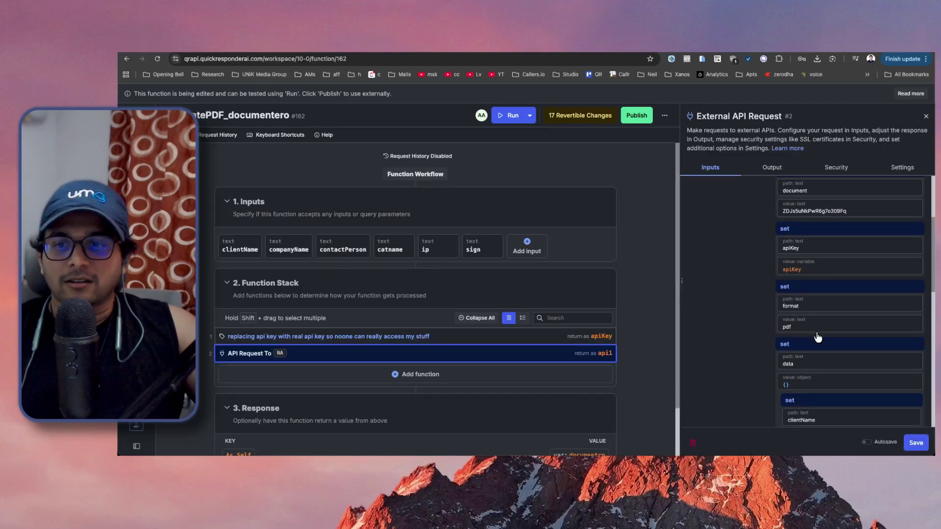
{"action": "scroll", "coordinate": [801, 324], "scroll_direction": "down", "scroll_amount": 3}
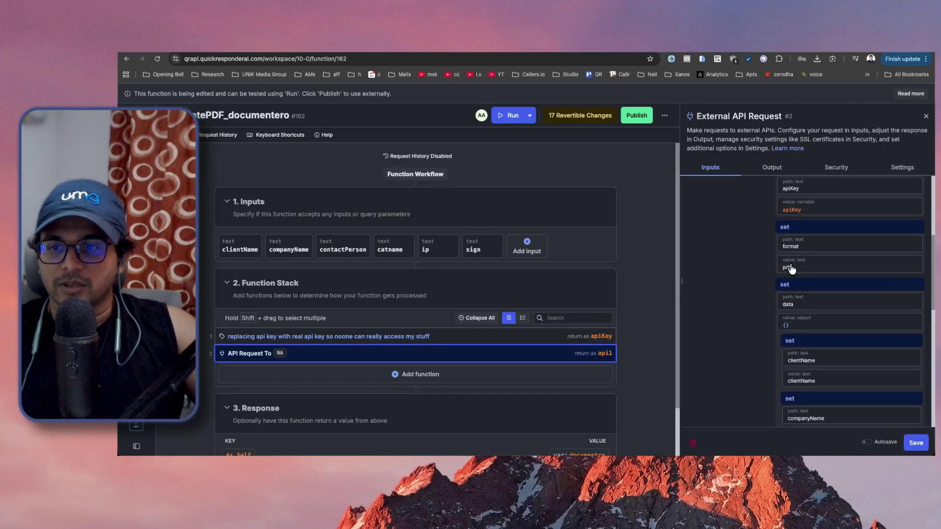
{"action": "scroll", "coordinate": [799, 289], "scroll_direction": "down", "scroll_amount": 2}
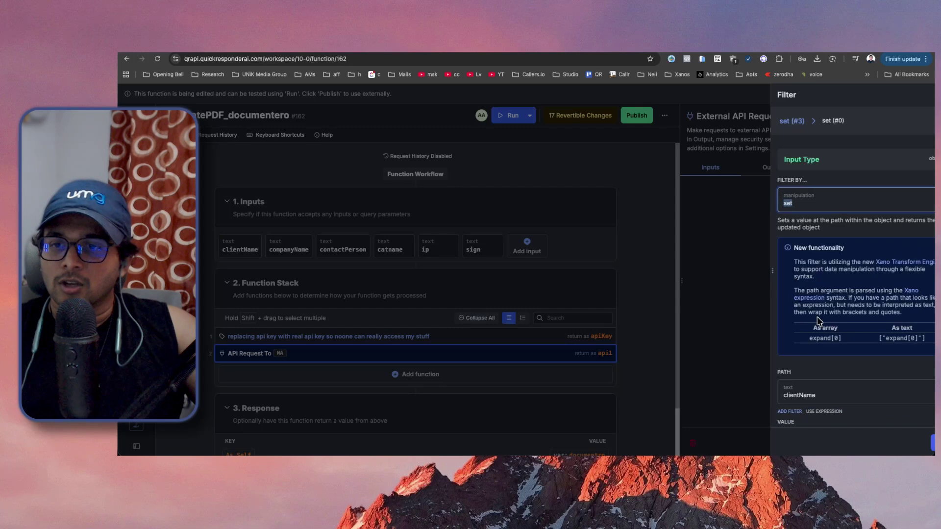
{"action": "left_click", "coordinate": [816, 320]}
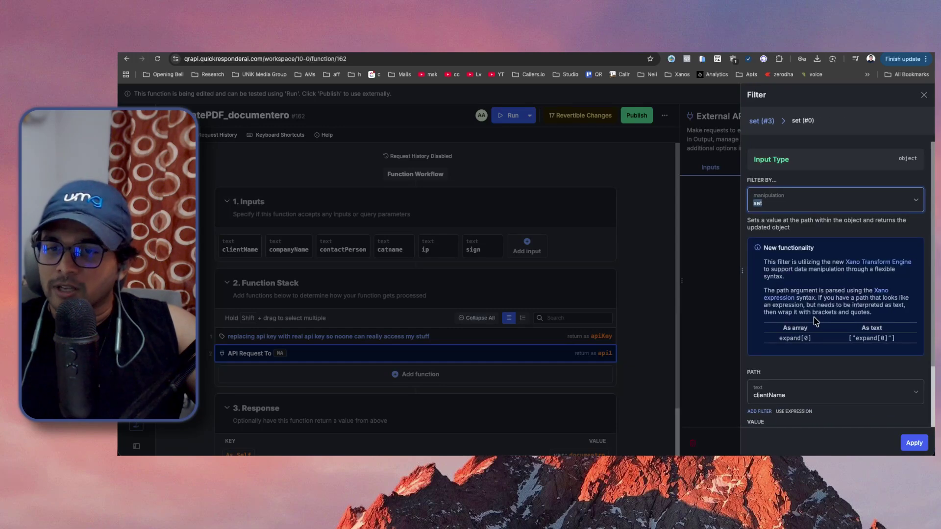
{"action": "scroll", "coordinate": [815, 321], "scroll_direction": "down", "scroll_amount": 3}
{"action": "left_click", "coordinate": [815, 373]}
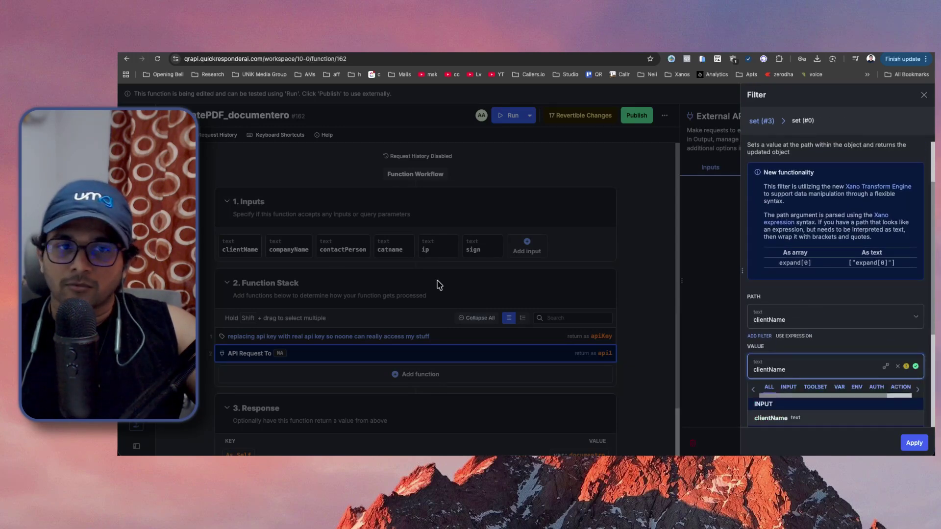
{"action": "scroll", "coordinate": [892, 390], "scroll_direction": "down", "scroll_amount": 2}
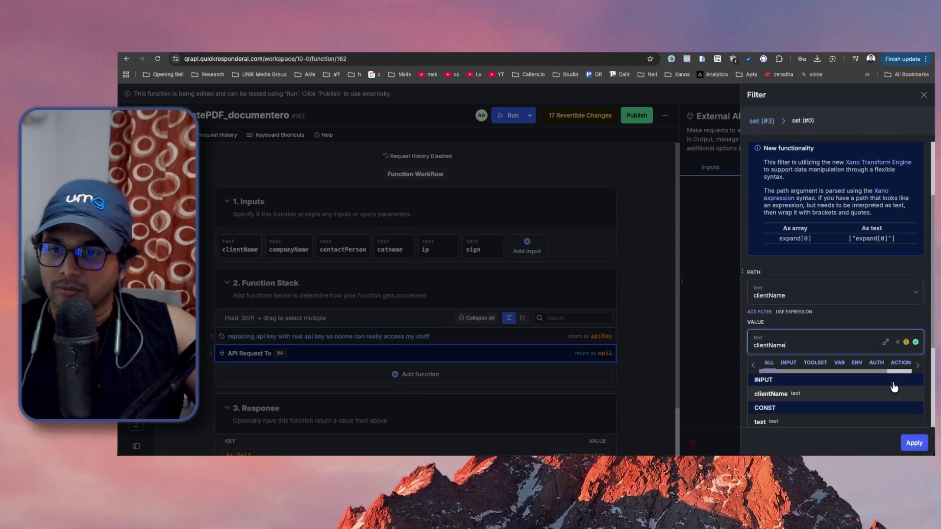
{"action": "left_click", "coordinate": [838, 386]}
{"action": "left_click", "coordinate": [904, 439]}
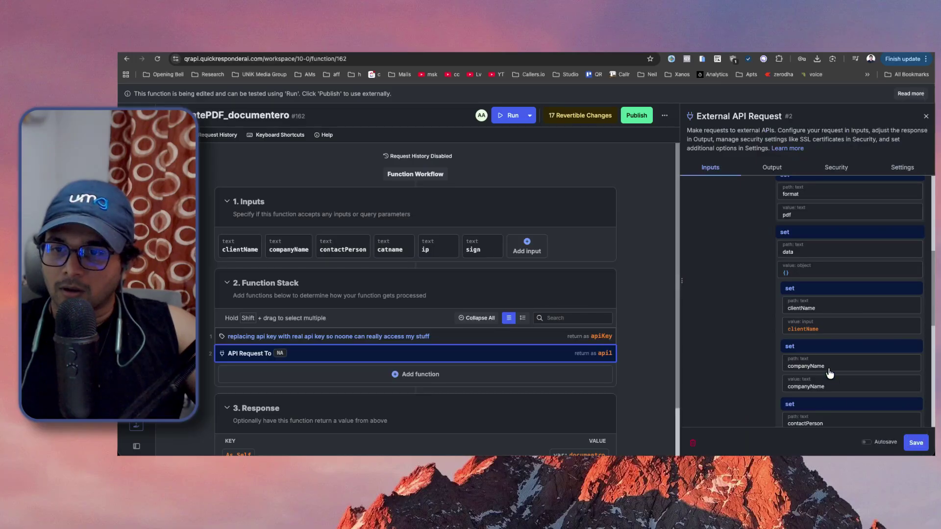
Step: Map the companyName value in the params' data object to the companyName function input and apply it
{"action": "scroll", "coordinate": [829, 373], "scroll_direction": "down", "scroll_amount": 2}
{"action": "left_click", "coordinate": [831, 326]}
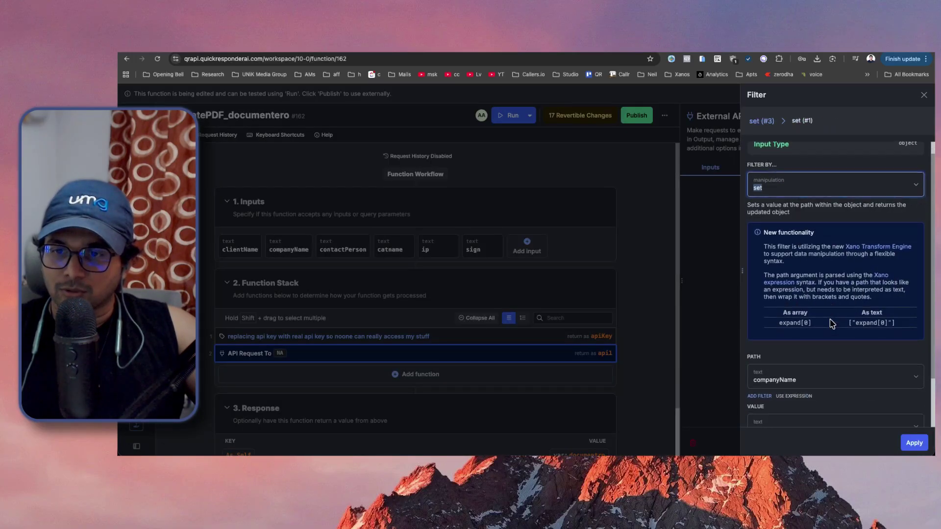
{"action": "scroll", "coordinate": [832, 343], "scroll_direction": "down", "scroll_amount": 3}
{"action": "left_click", "coordinate": [833, 368]}
{"action": "scroll", "coordinate": [833, 370], "scroll_direction": "down", "scroll_amount": 3}
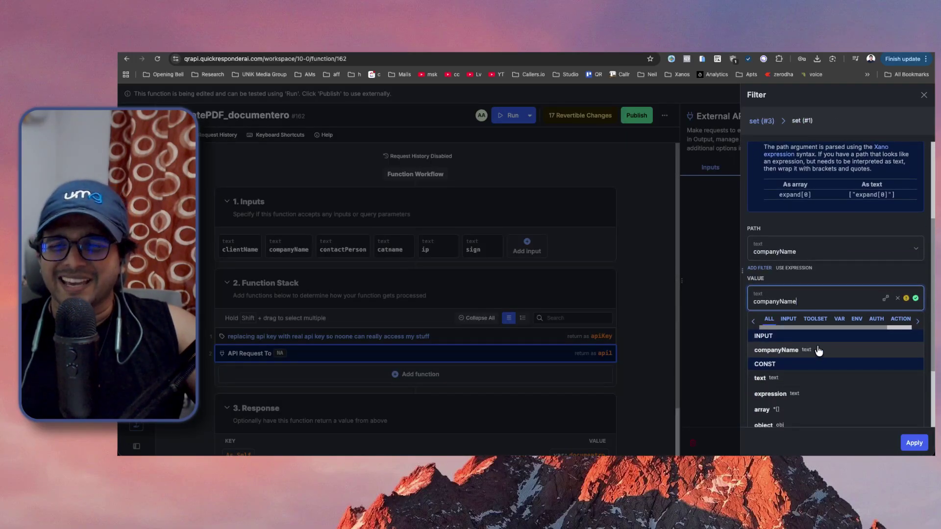
{"action": "left_click", "coordinate": [818, 350]}
{"action": "left_click", "coordinate": [913, 442]}
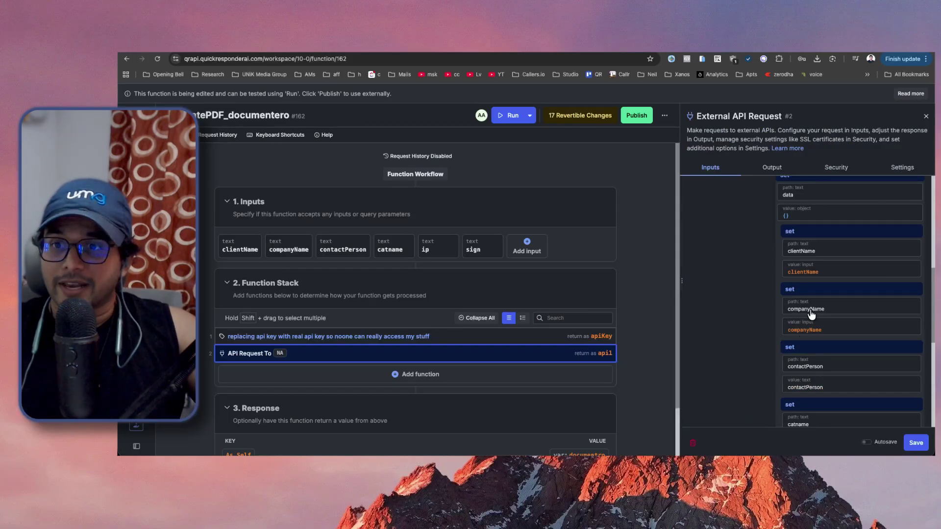
Step: Map the contactPerson value in the params' data object to the contactPerson function input and apply it
{"action": "scroll", "coordinate": [811, 313], "scroll_direction": "down", "scroll_amount": 2}
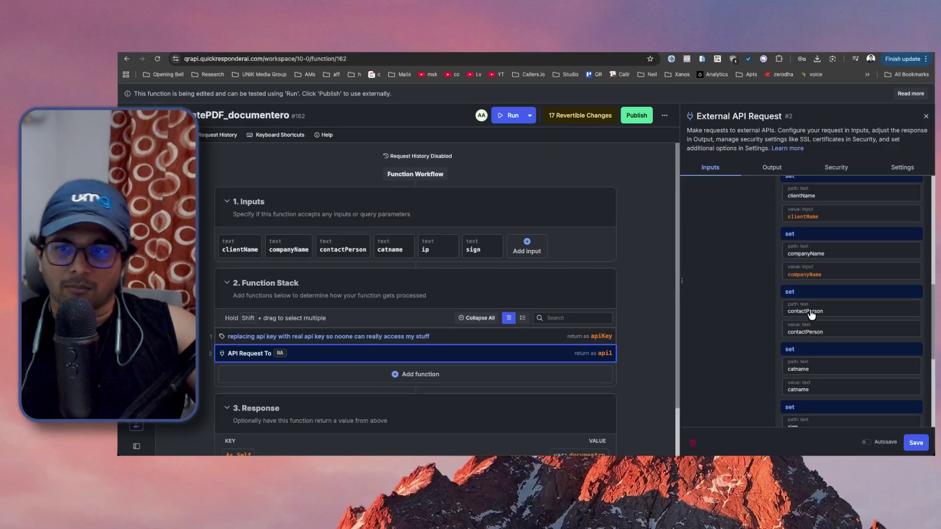
{"action": "left_click", "coordinate": [809, 329]}
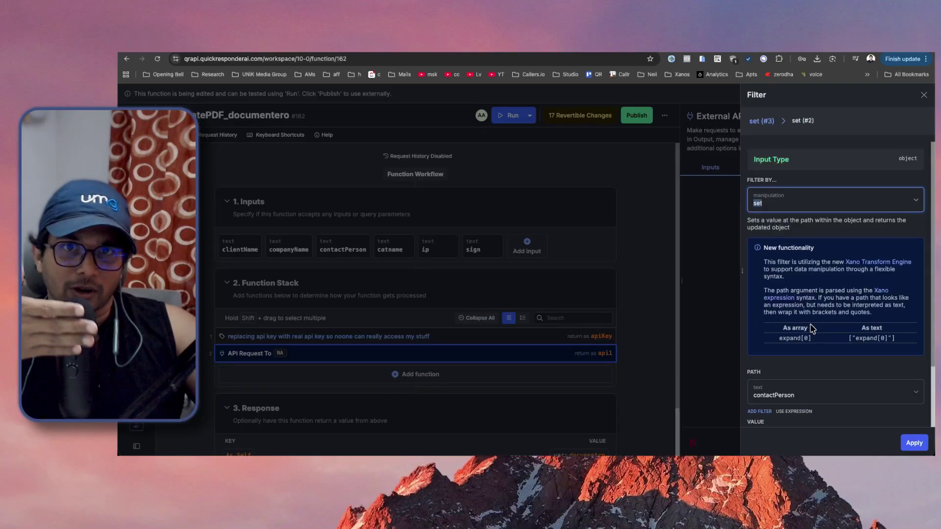
{"action": "scroll", "coordinate": [802, 380], "scroll_direction": "down", "scroll_amount": 1}
{"action": "left_click", "coordinate": [812, 384]}
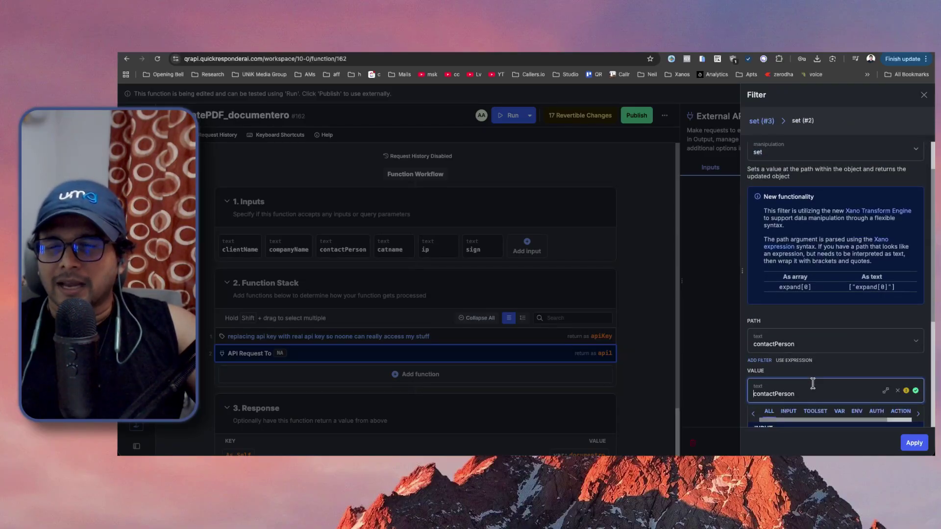
{"action": "left_click", "coordinate": [799, 406]}
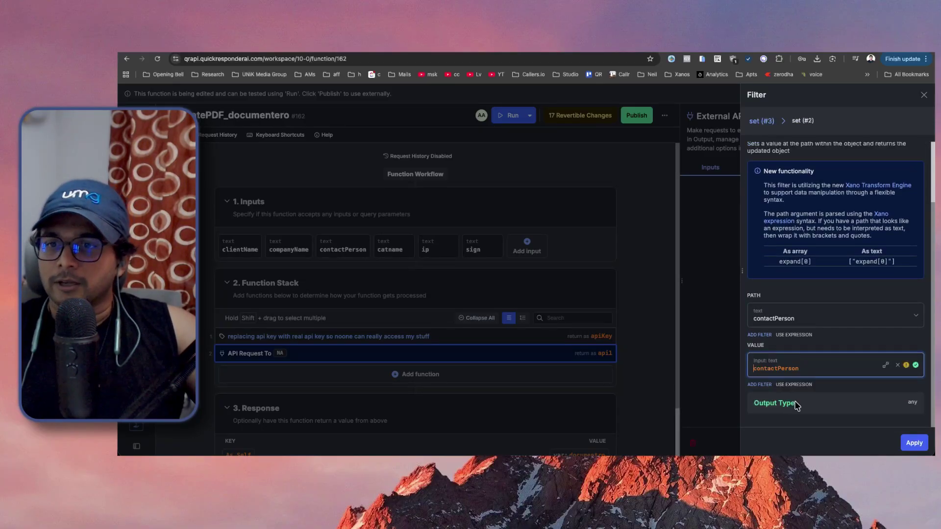
{"action": "left_click", "coordinate": [914, 442]}
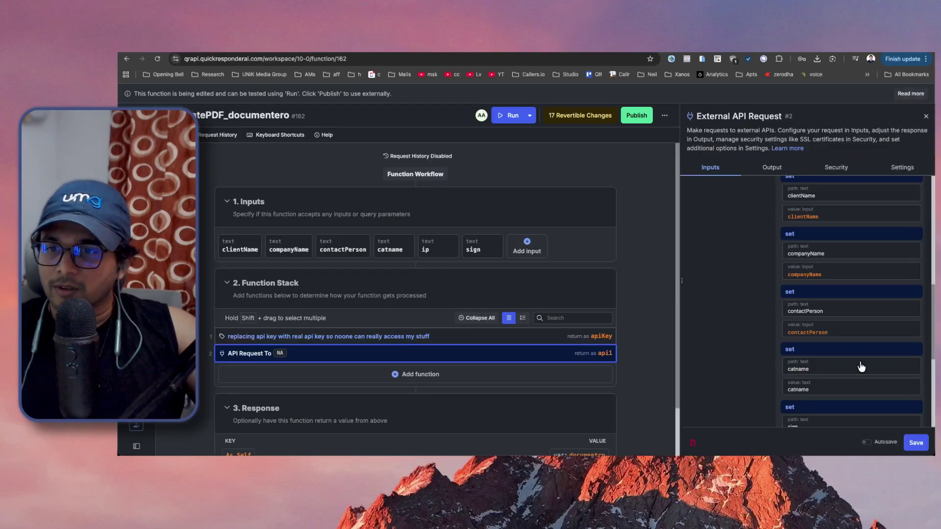
Step: Map the catname value in the params' data object to the catname function input and apply it
{"action": "scroll", "coordinate": [826, 325], "scroll_direction": "down", "scroll_amount": 3}
{"action": "left_click", "coordinate": [826, 326]}
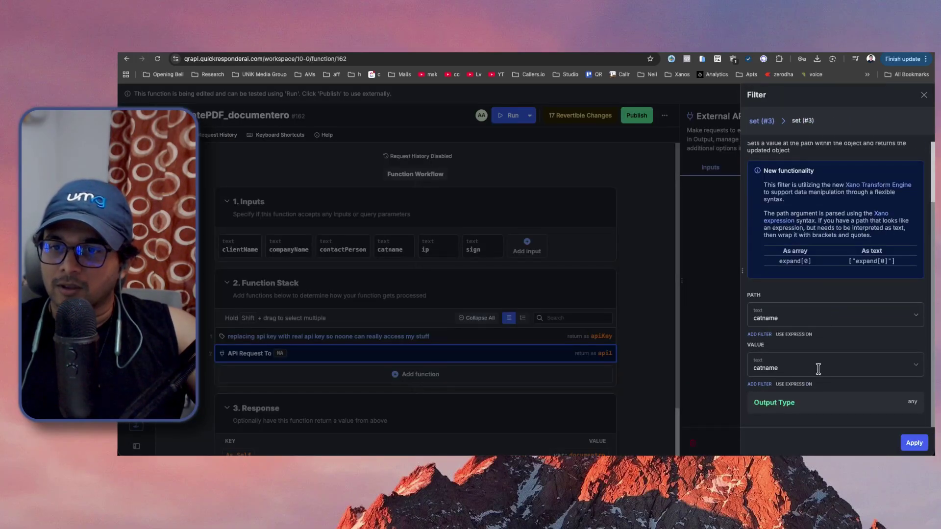
{"action": "left_click", "coordinate": [819, 369]}
{"action": "left_click", "coordinate": [821, 353]}
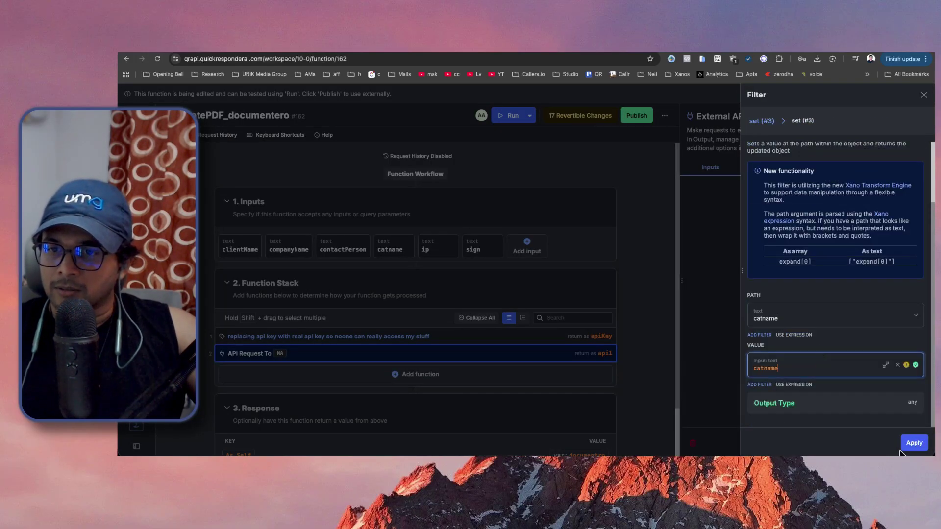
{"action": "left_click", "coordinate": [913, 442]}
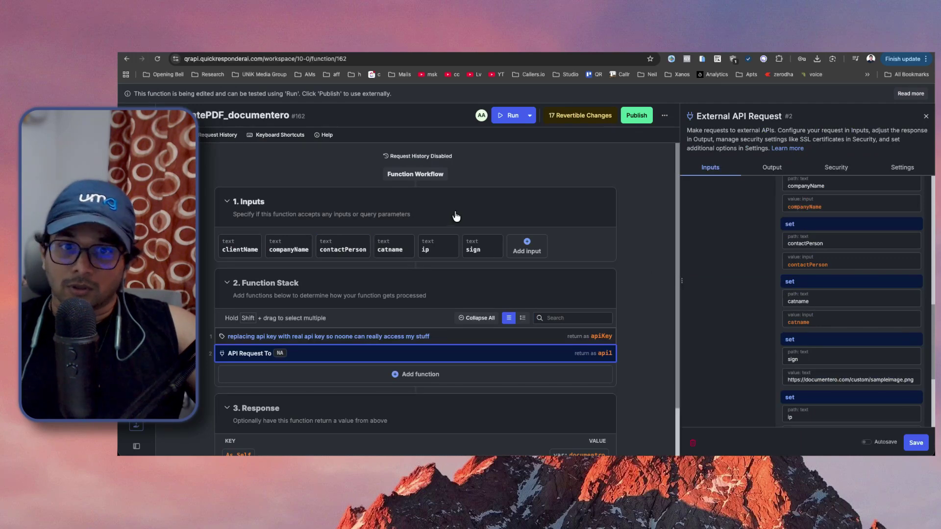
Step: Map the sign value in the params' data object to the sign function input and apply it
{"action": "scroll", "coordinate": [909, 310], "scroll_direction": "down", "scroll_amount": 3}
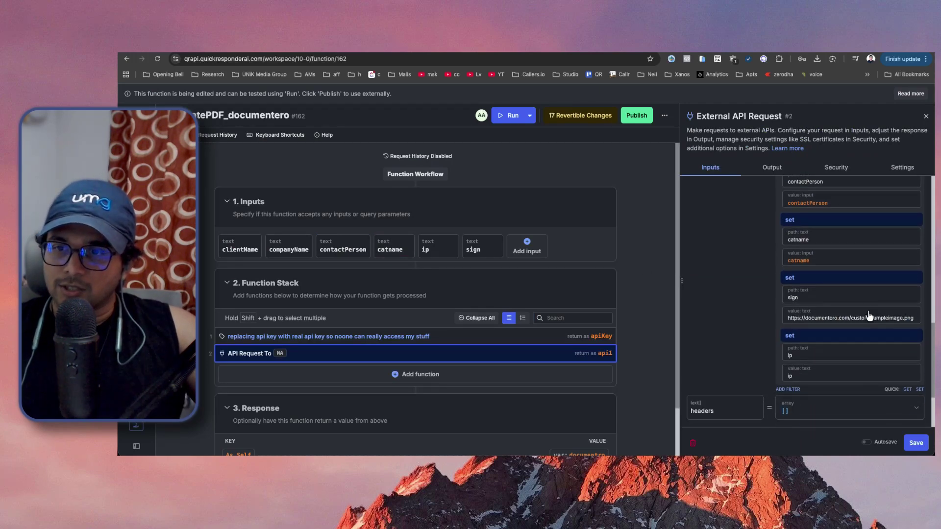
{"action": "left_click", "coordinate": [868, 311]}
{"action": "scroll", "coordinate": [833, 357], "scroll_direction": "down", "scroll_amount": 2}
{"action": "left_click", "coordinate": [833, 357]}
{"action": "key", "text": "ctrl+a"}
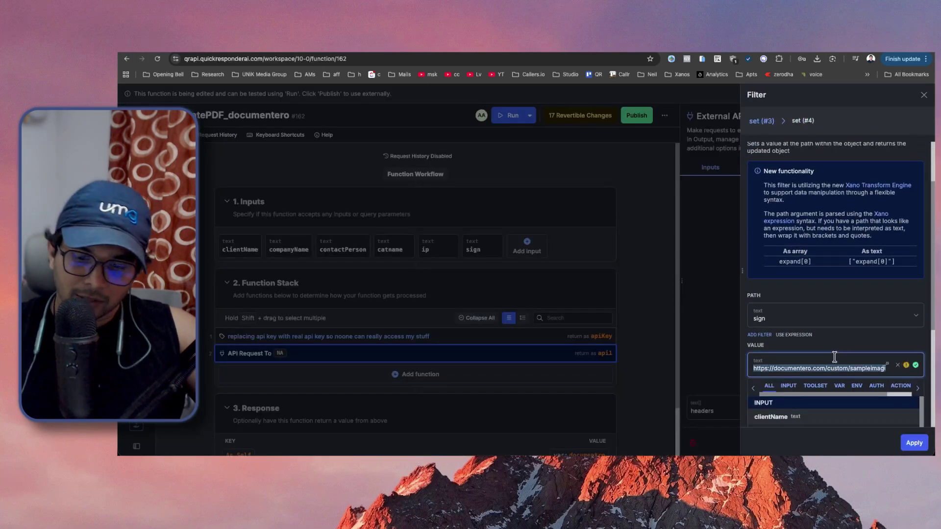
{"action": "key", "text": "BackSpace"}
{"action": "scroll", "coordinate": [834, 362], "scroll_direction": "down", "scroll_amount": 4}
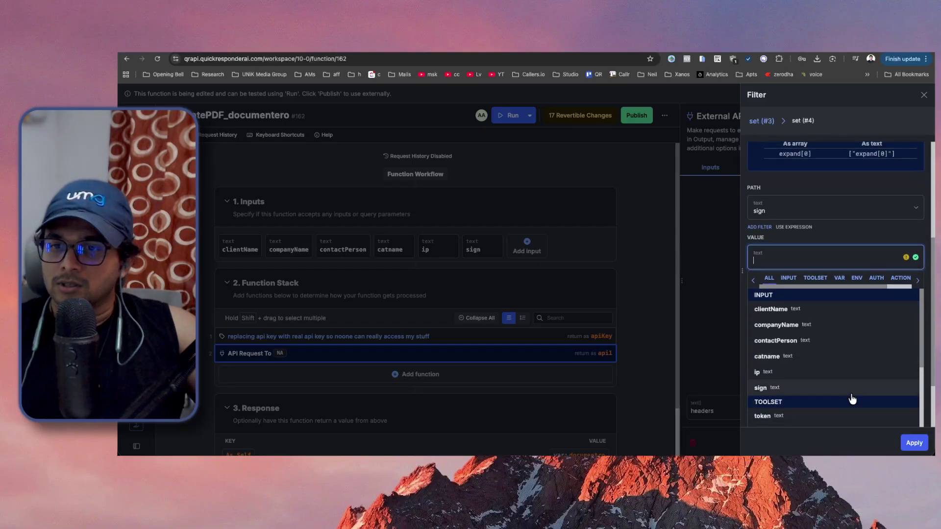
{"action": "left_click", "coordinate": [832, 386]}
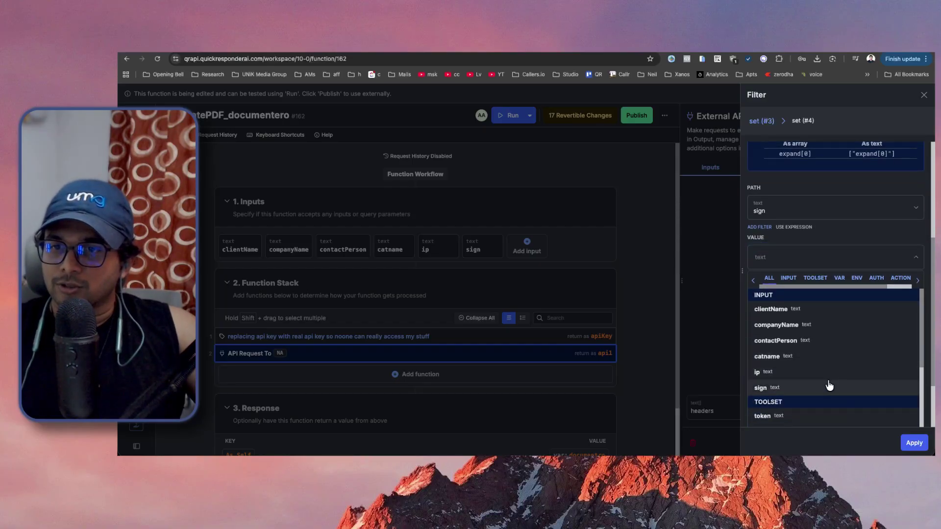
{"action": "left_click", "coordinate": [913, 442]}
Step: Map the ip value in the params' data object to the ip function input and apply it
{"action": "left_click", "coordinate": [852, 374]}
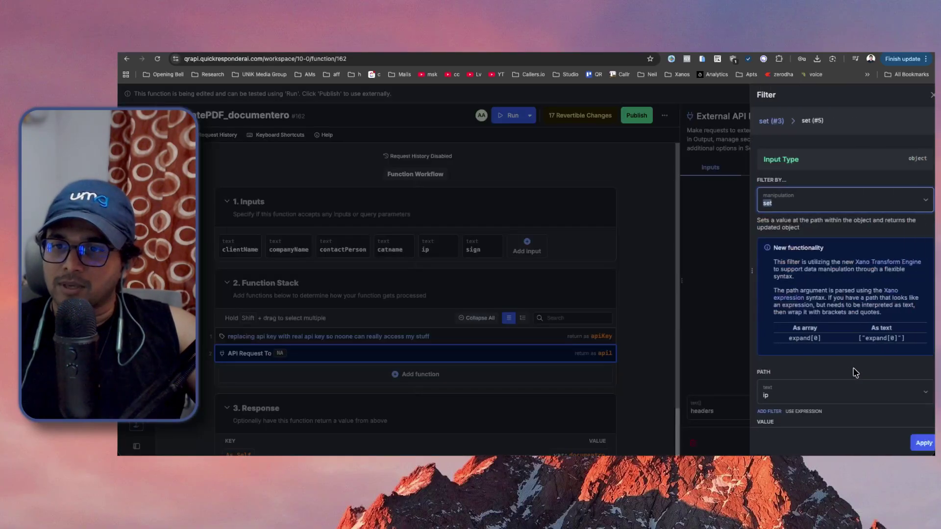
{"action": "scroll", "coordinate": [855, 374], "scroll_direction": "down", "scroll_amount": 2}
{"action": "left_click", "coordinate": [847, 365]}
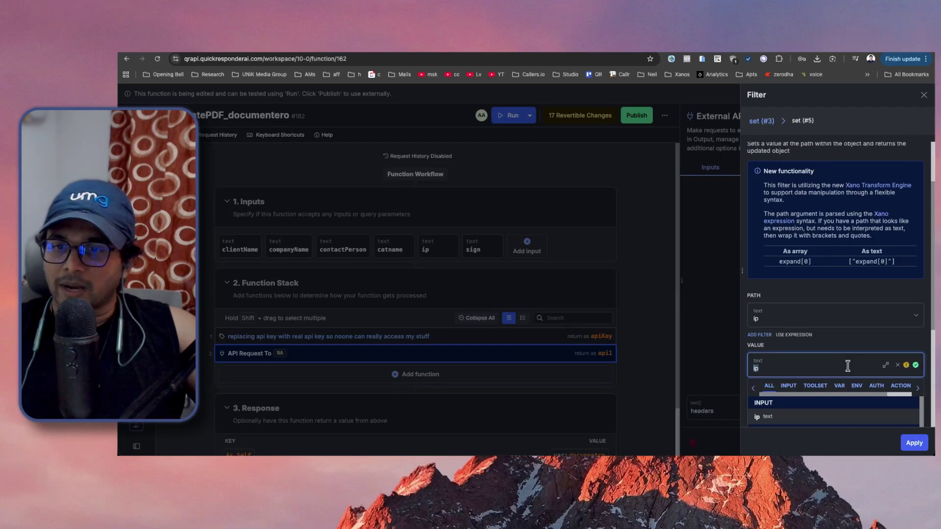
{"action": "left_click", "coordinate": [833, 357]}
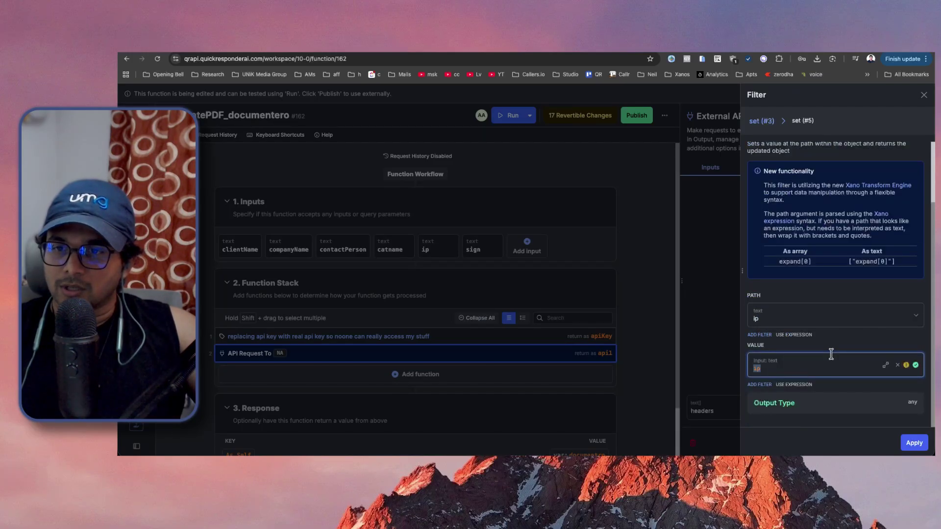
{"action": "left_click", "coordinate": [920, 444]}
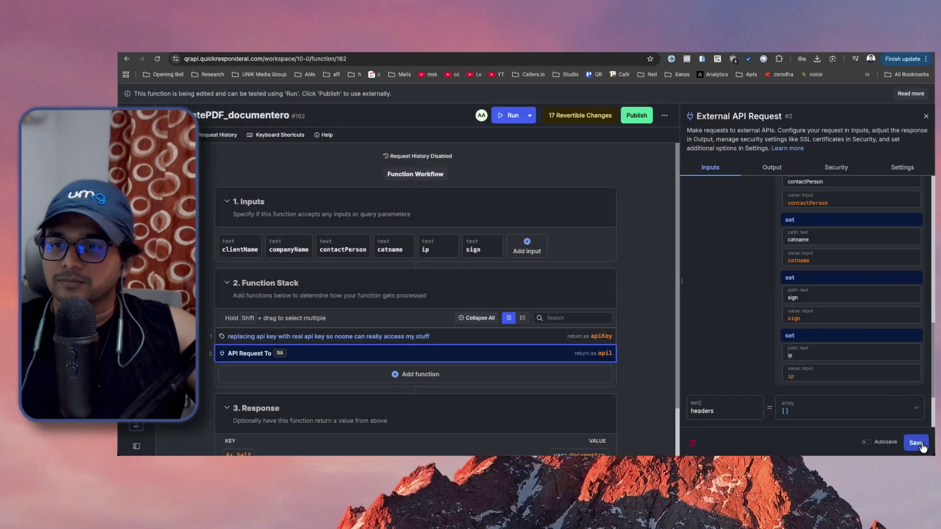
Step: Set the API request's return variable name to documentro and save the request
{"action": "left_click", "coordinate": [772, 168]}
{"action": "left_click", "coordinate": [782, 225]}
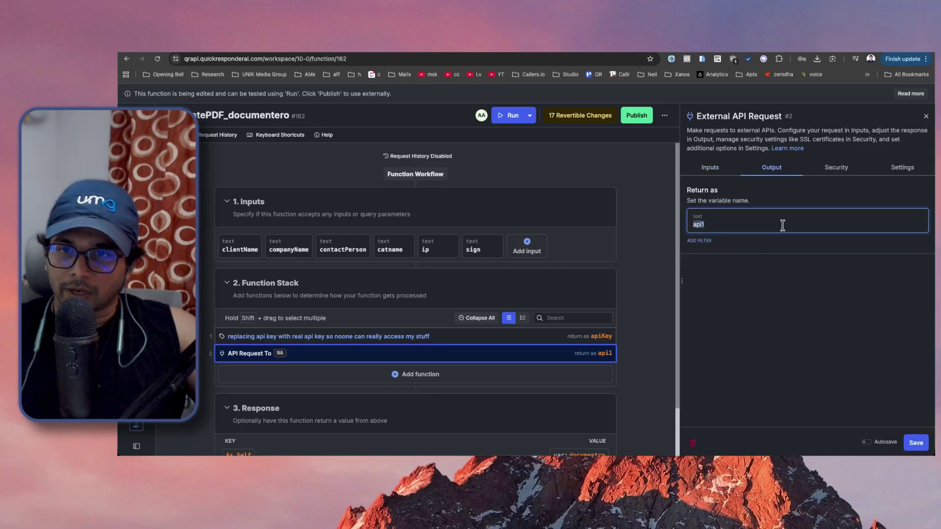
{"action": "type", "text": "docume"}
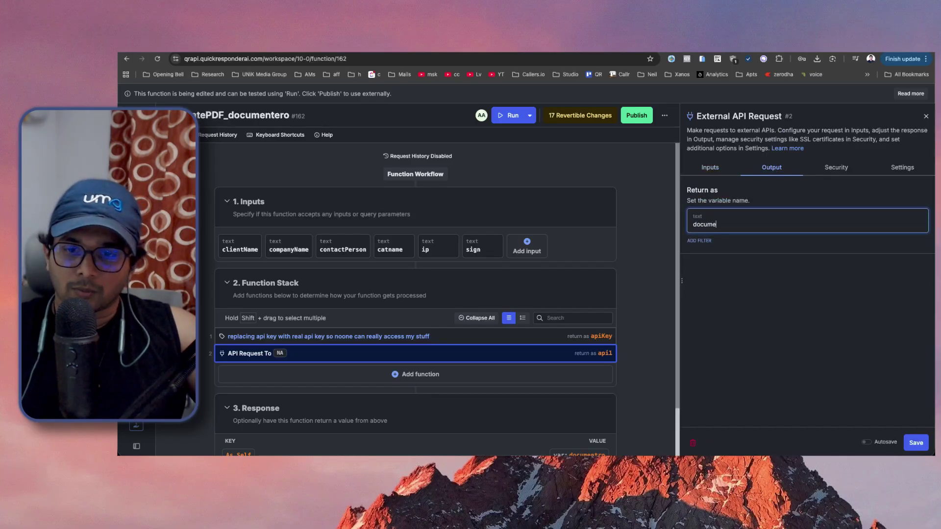
{"action": "type", "text": "ntro"}
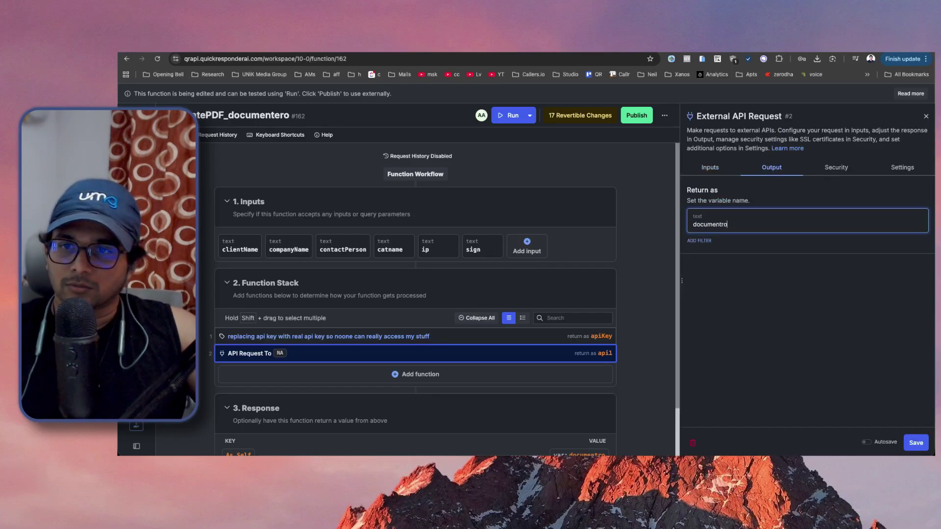
{"action": "left_click", "coordinate": [918, 443]}
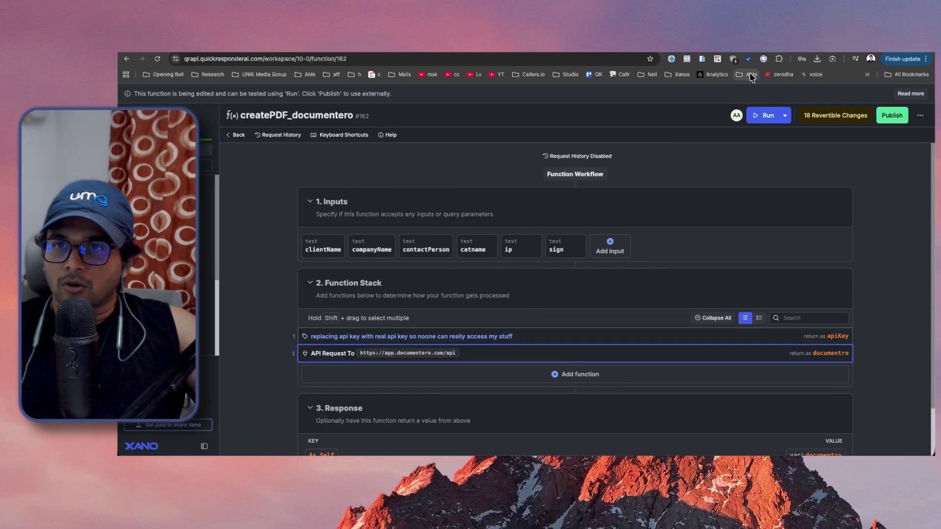
Step: Open the function's test run and fill in the client's name, companyName "Republic Of No Code" and the contact person's name
{"action": "left_click", "coordinate": [760, 116]}
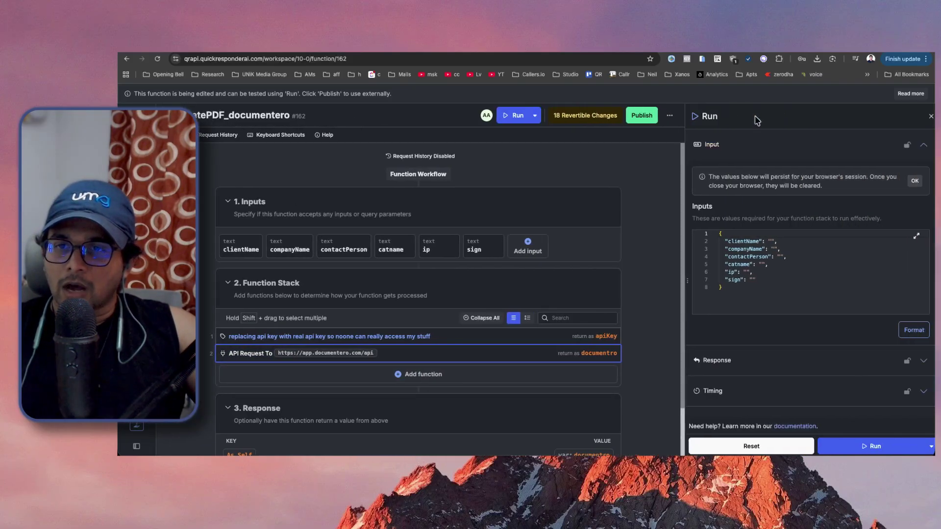
{"action": "left_click", "coordinate": [767, 242]}
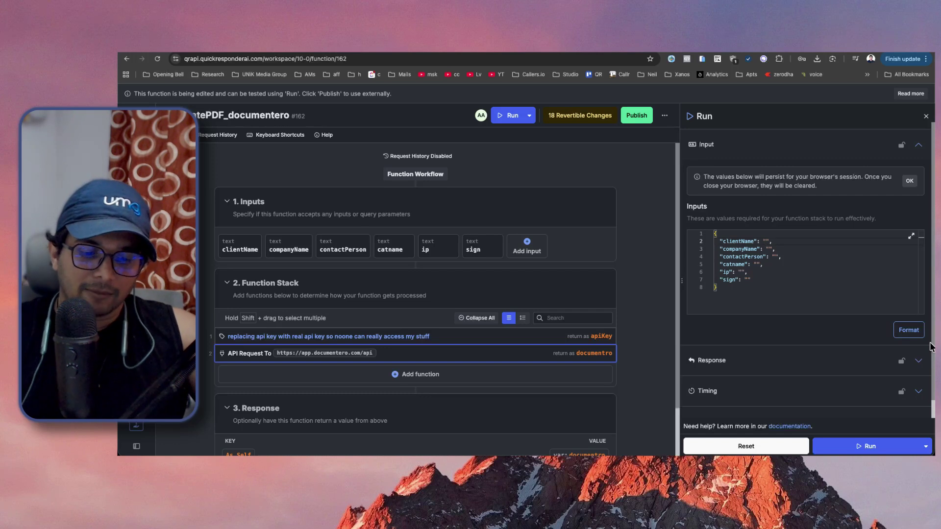
{"action": "type", "text": "Aby Abraham\",   \"companyName\": \""}
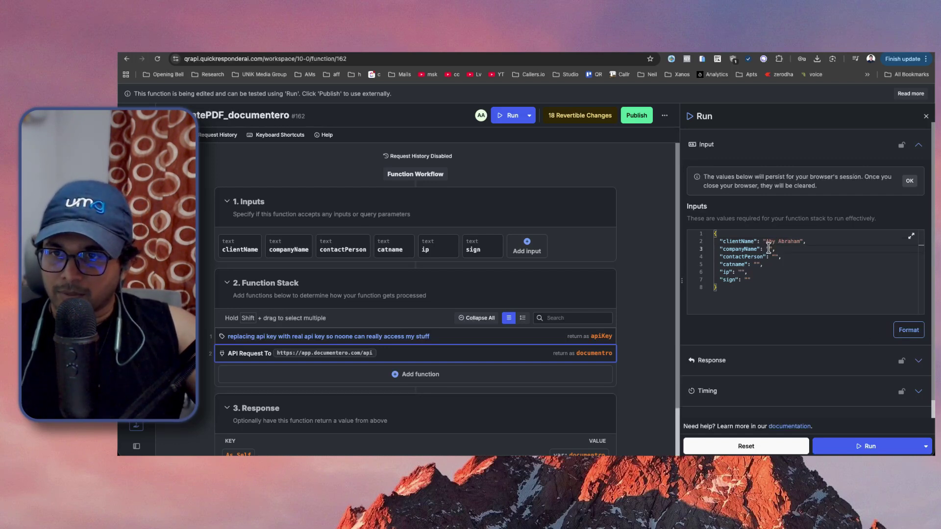
{"action": "type", "text": "Republic"}
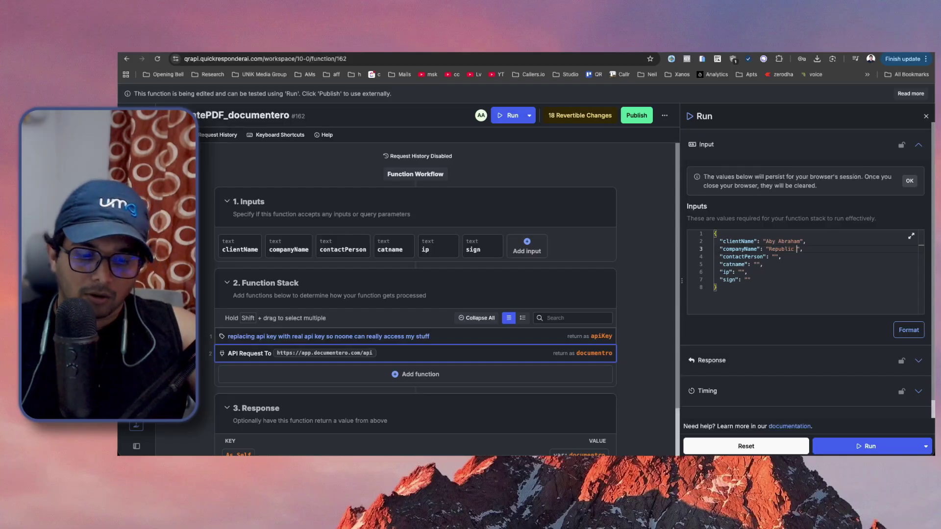
{"action": "type", "text": " Of No Code\",   \"contactPerson\": \""}
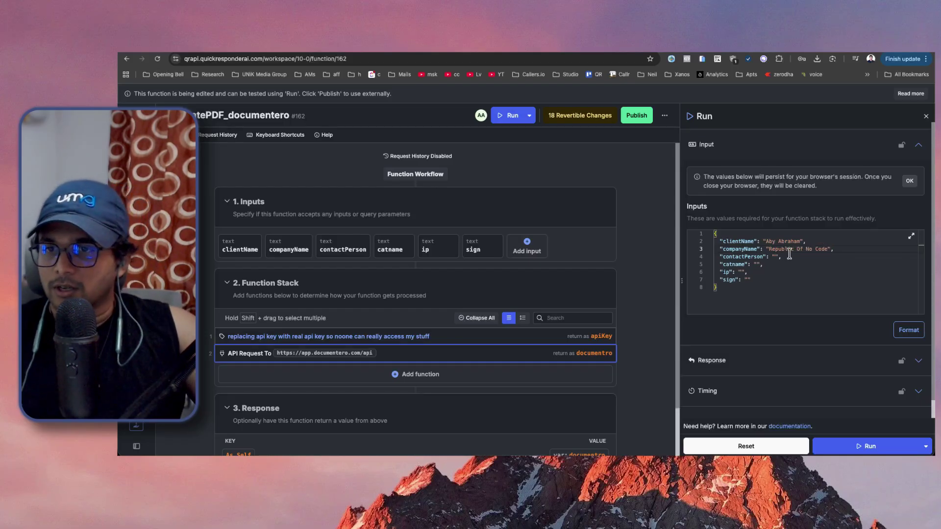
{"action": "type", "text": "Aby Abrh"}
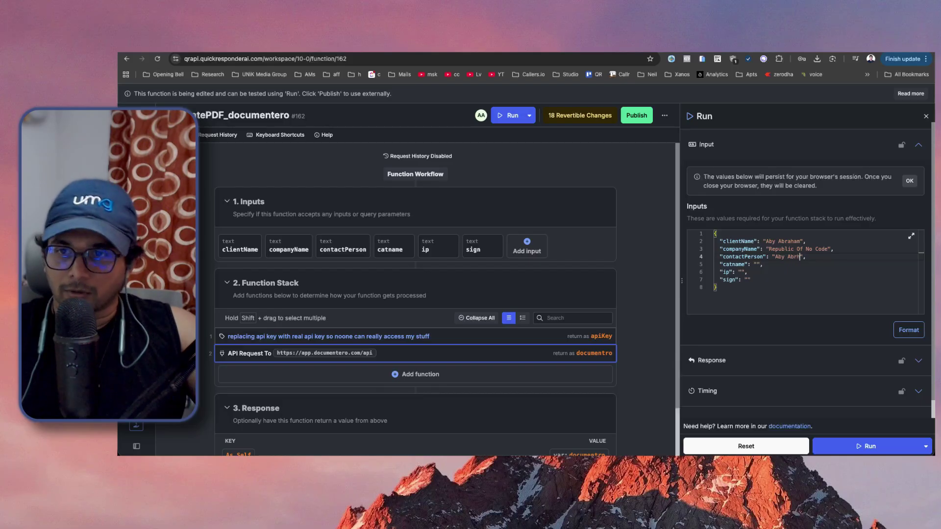
{"action": "type", "text": "am again"}
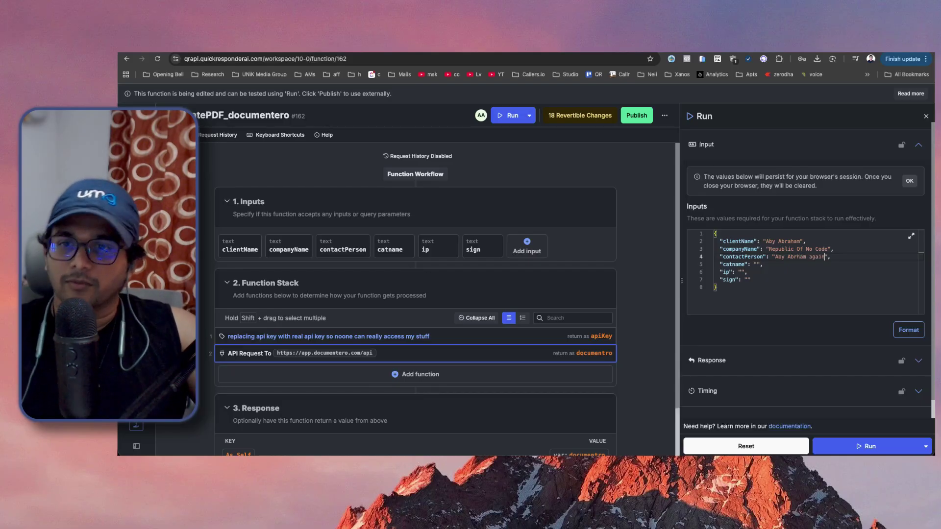
Step: Set the test inputs catname to suzuzu, ip to 192.178.292 and sign to the pikpng.com sample signature image URL
{"action": "left_click", "coordinate": [757, 264]}
{"action": "type", "text": "s"}
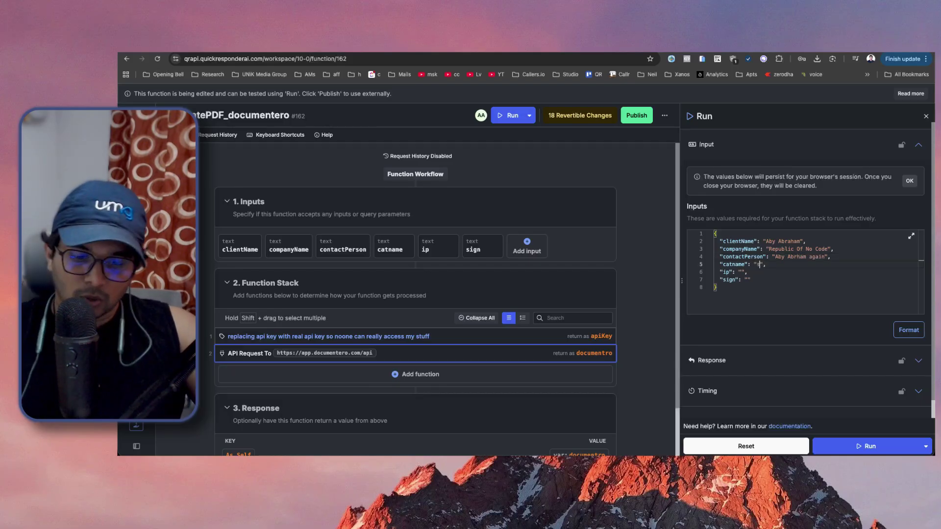
{"action": "type", "text": "uzuz"}
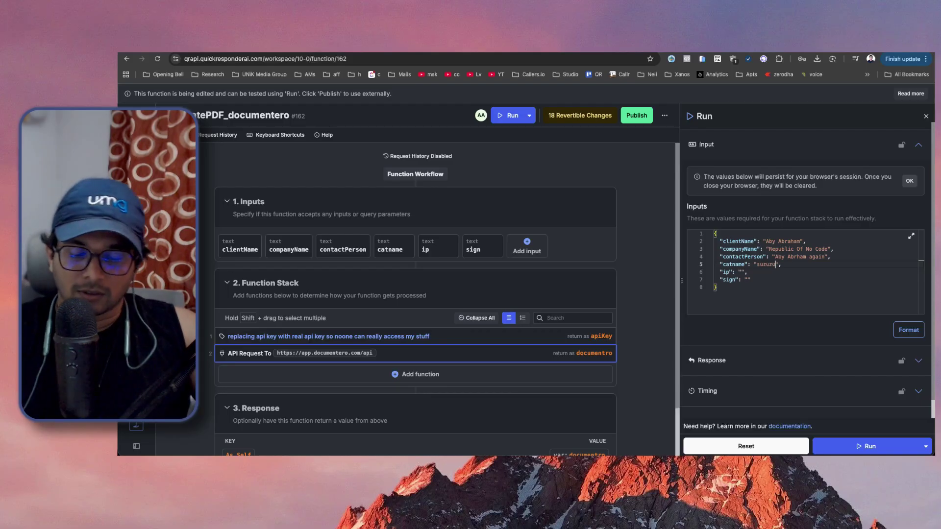
{"action": "type", "text": "u"}
{"action": "left_click", "coordinate": [738, 271]}
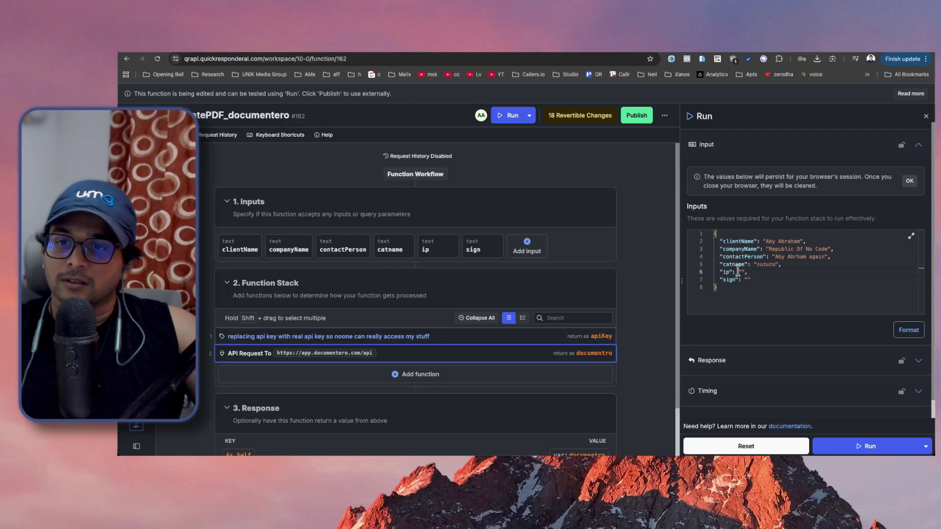
{"action": "type", "text": "192."}
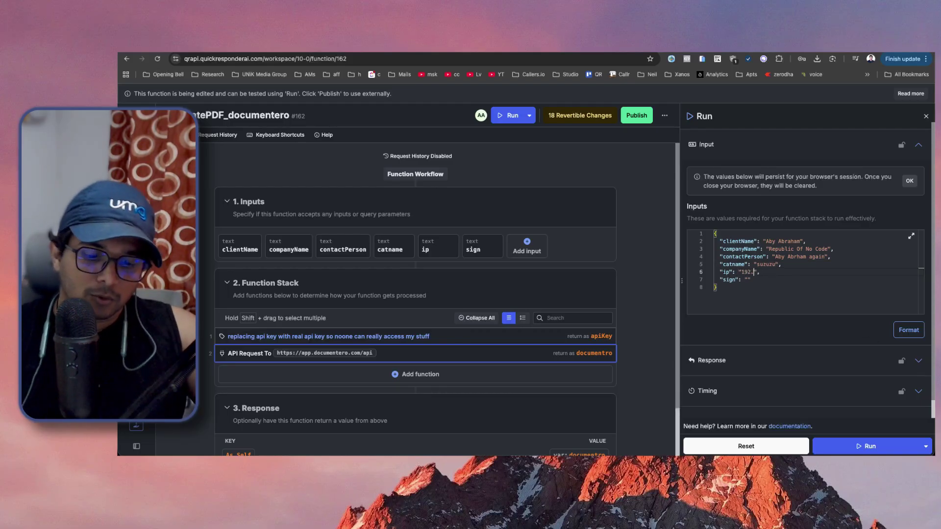
{"action": "type", "text": "178.29"}
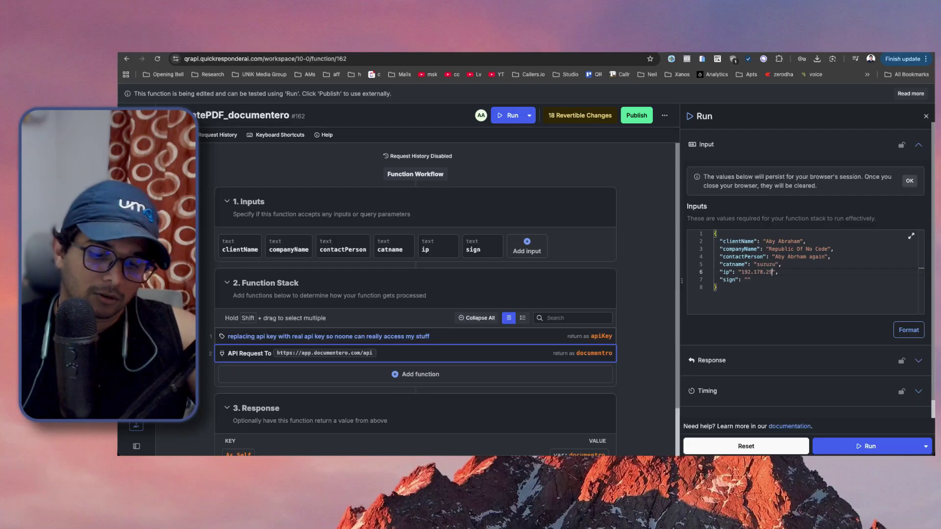
{"action": "type", "text": "2"}
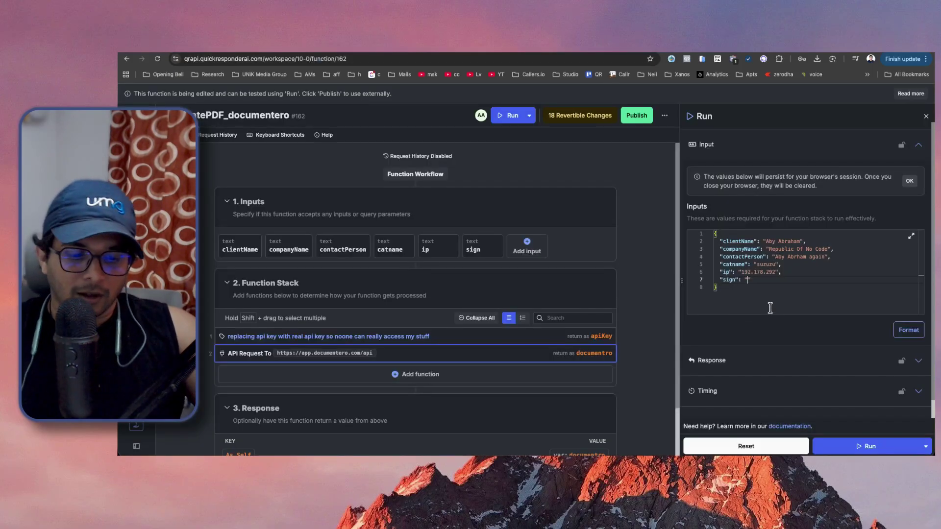
{"action": "key", "text": "super+v"}
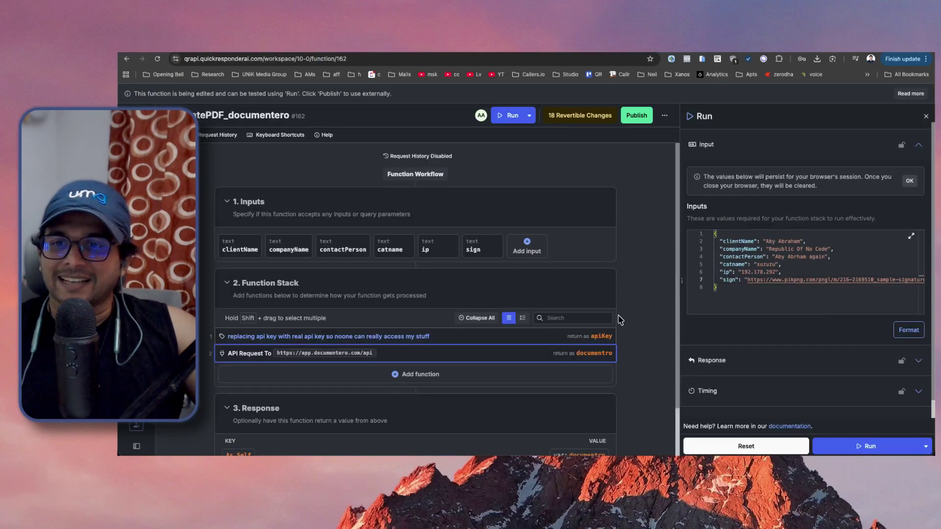
Step: Run the function with the test inputs and collapse the response headers to inspect the result data
{"action": "left_click", "coordinate": [864, 444]}
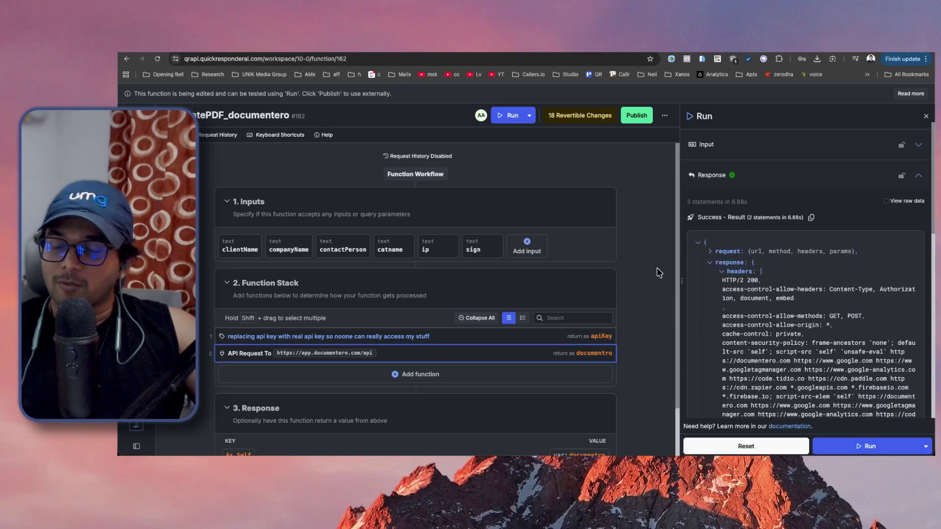
{"action": "left_click", "coordinate": [721, 271]}
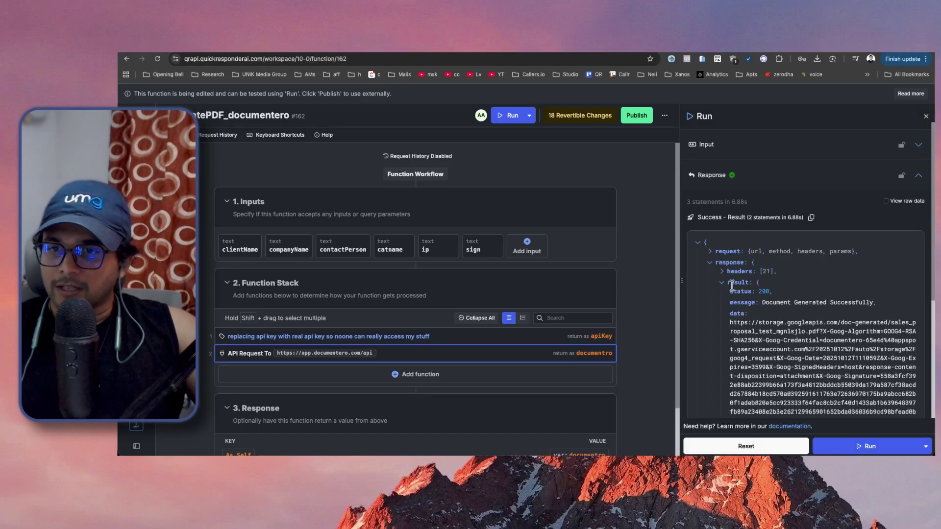
{"action": "scroll", "coordinate": [729, 279], "scroll_direction": "down", "scroll_amount": 2}
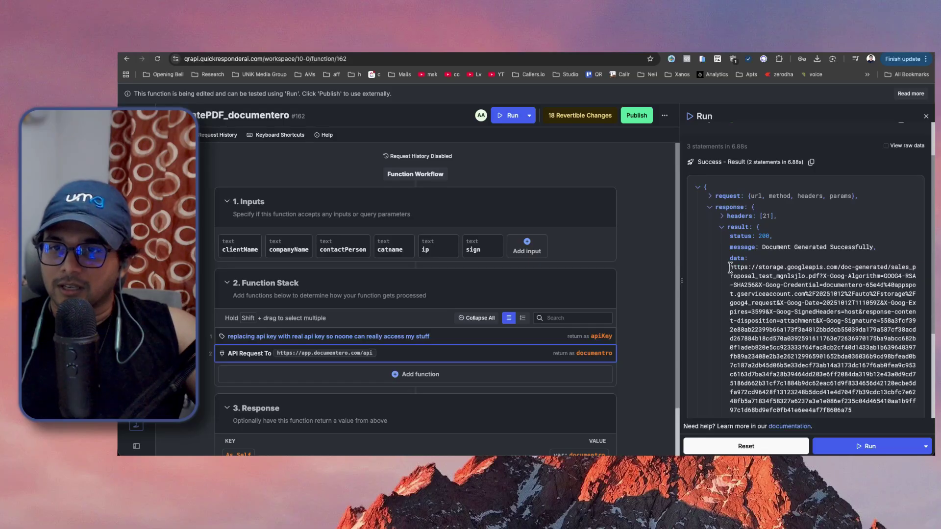
Step: Download the PDF from the result's data URL and open it to check the contact person and cat's name
{"action": "left_click_drag", "start_coordinate": [730, 267], "coordinate": [857, 411]}
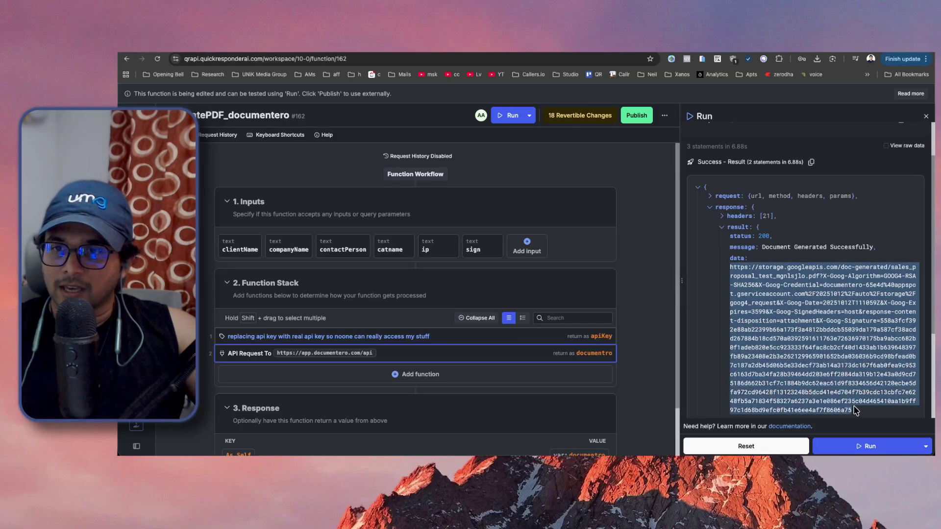
{"action": "right_click", "coordinate": [785, 319]}
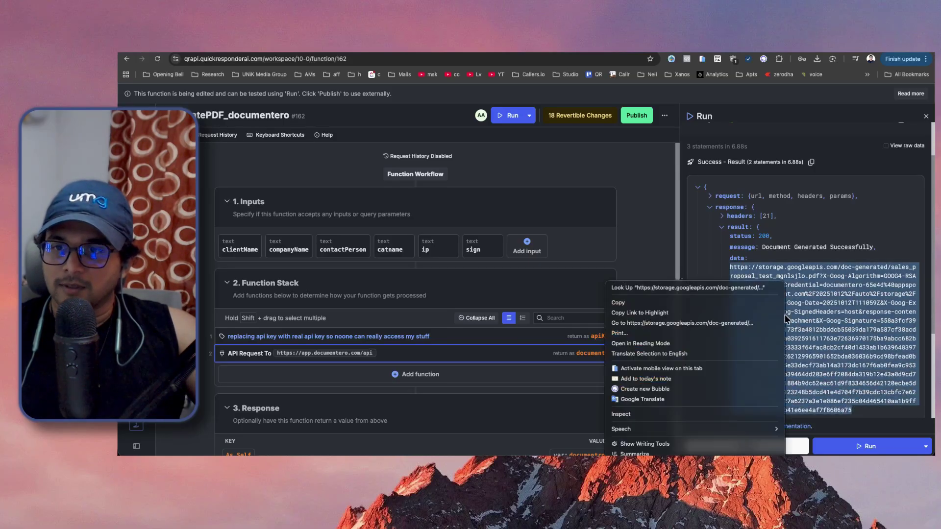
{"action": "left_click", "coordinate": [700, 327]}
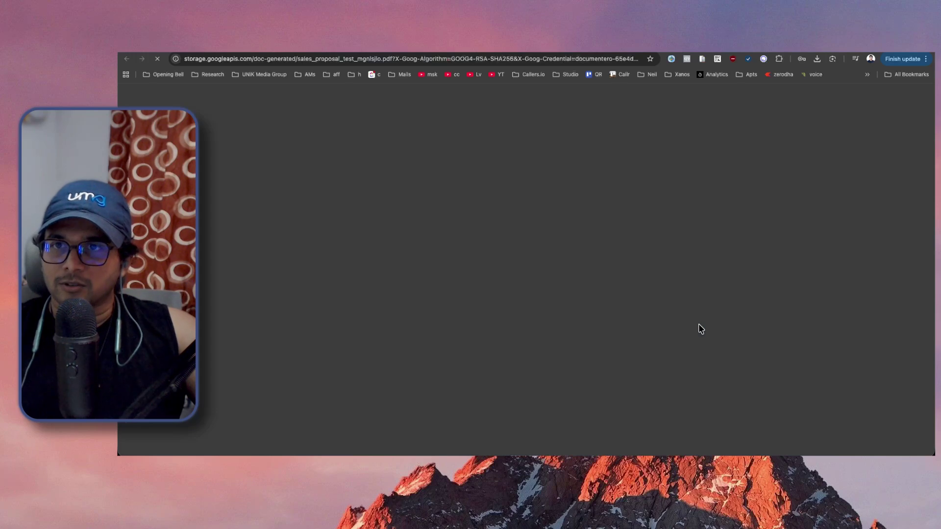
{"action": "key", "text": "Return"}
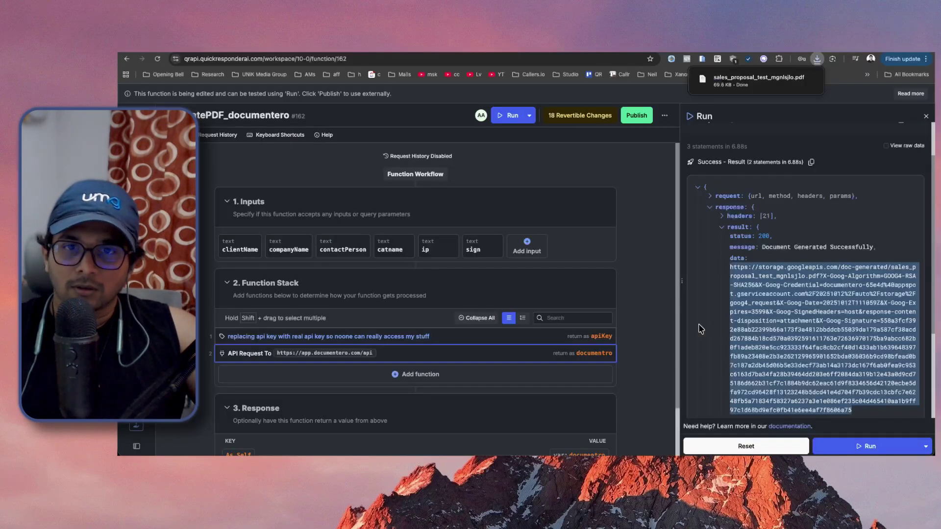
{"action": "left_click", "coordinate": [754, 87]}
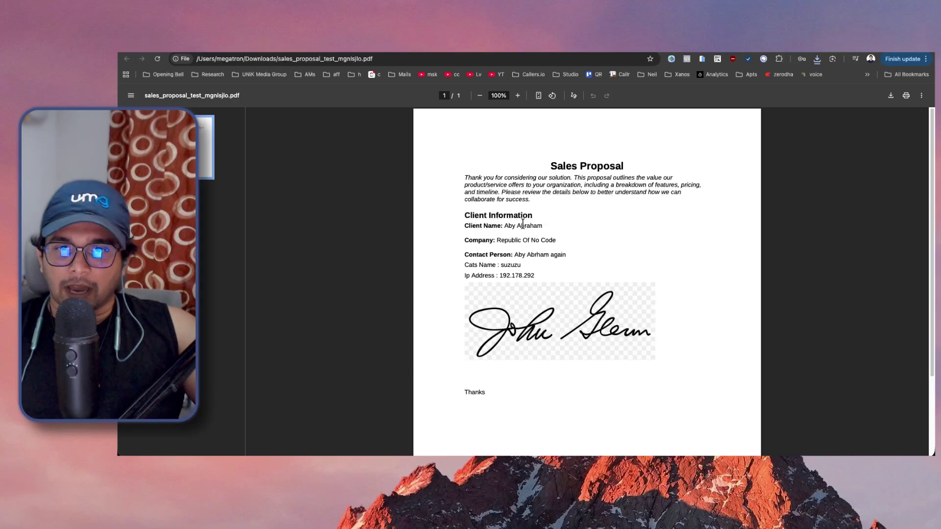
{"action": "left_click_drag", "start_coordinate": [517, 255], "coordinate": [554, 256]}
{"action": "double_click", "coordinate": [508, 263]}
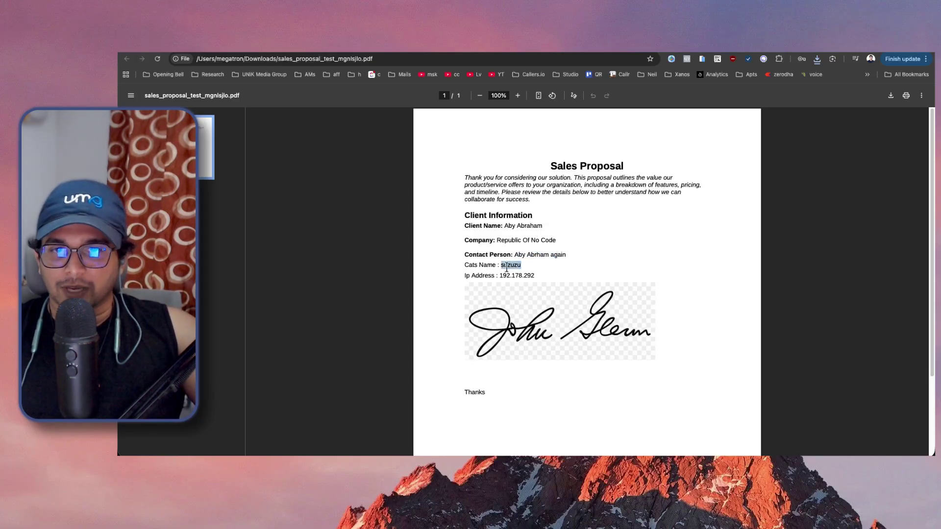
Step: Check the IP address and signature image in the generated sales proposal PDF, and return to the createPDF_documentero function
{"action": "double_click", "coordinate": [504, 275]}
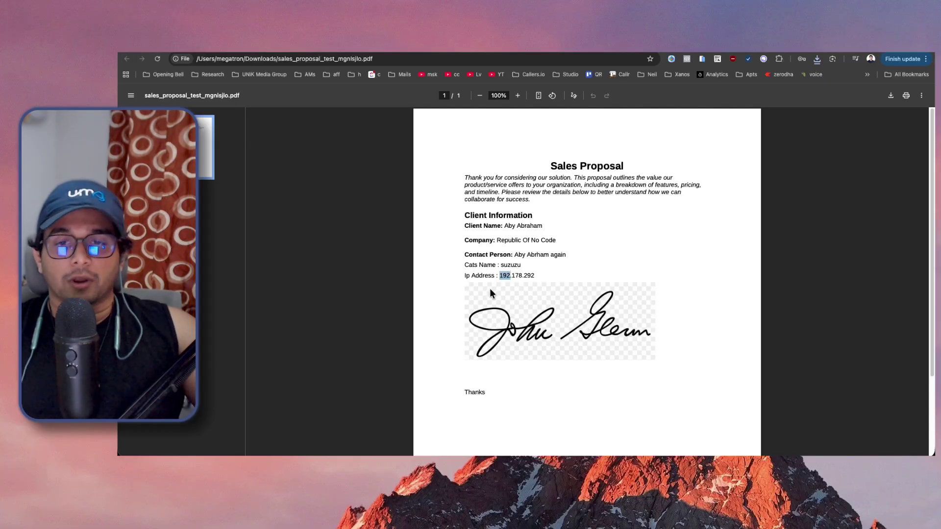
{"action": "left_click", "coordinate": [515, 343]}
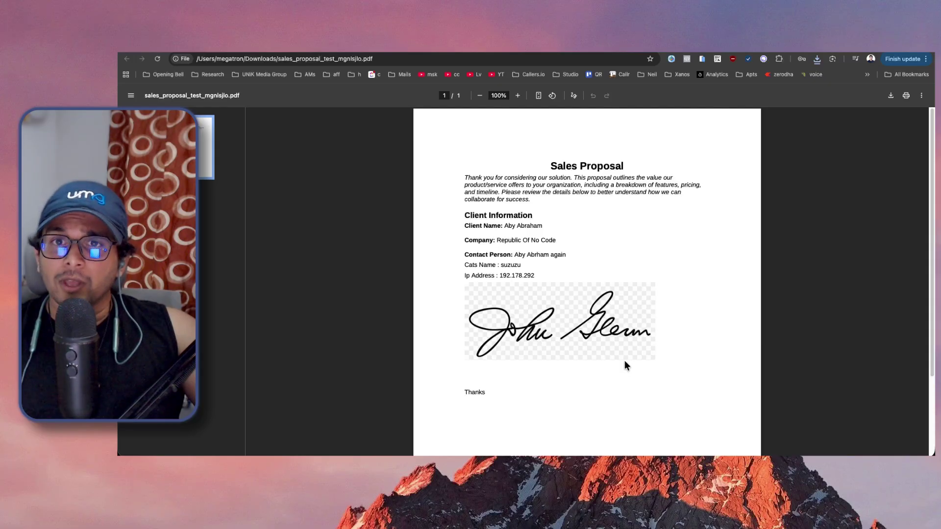
{"action": "key", "text": "ctrl+shift+Tab"}
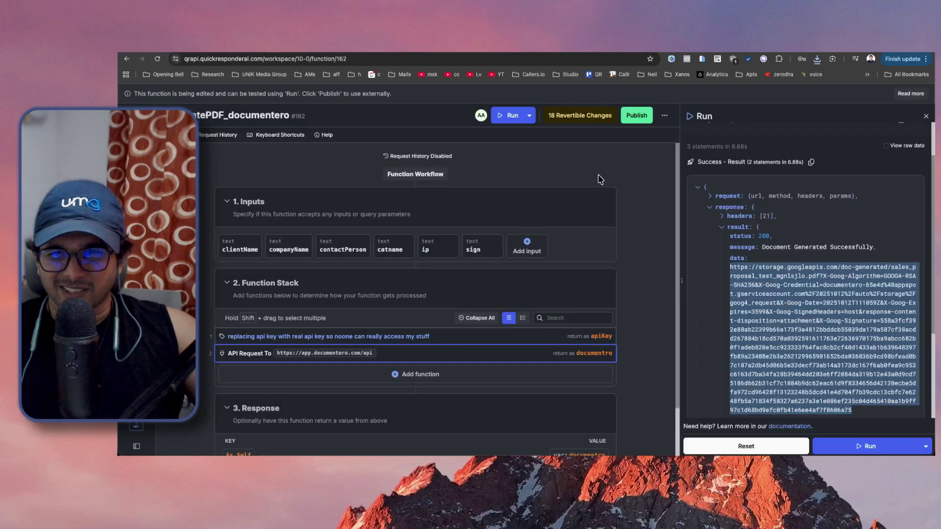
Step: Set the function's response to return documentro.response.result, save it and publish the function
{"action": "left_click", "coordinate": [645, 117]}
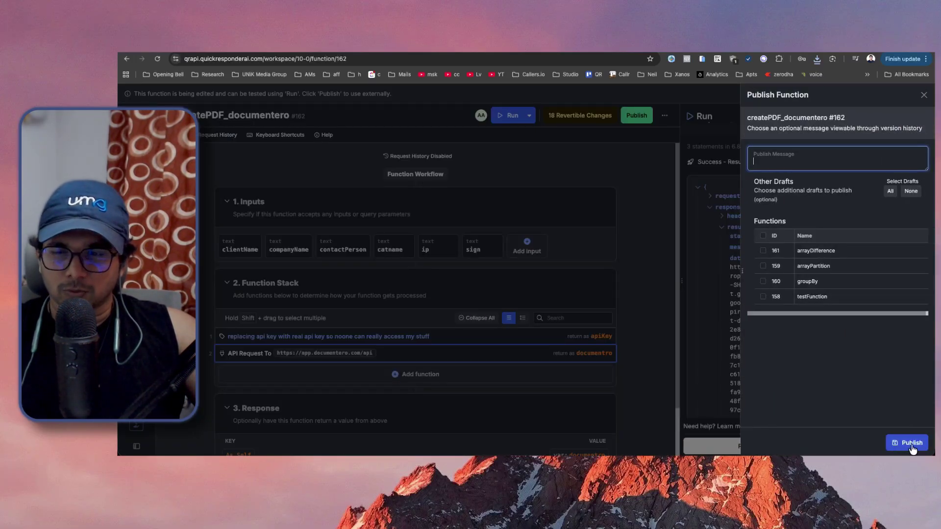
{"action": "left_click", "coordinate": [641, 309]}
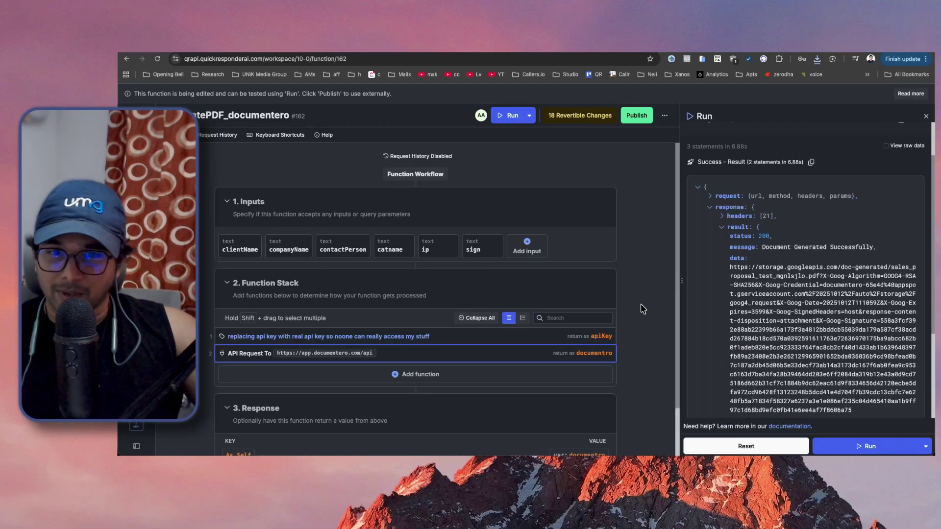
{"action": "scroll", "coordinate": [643, 309], "scroll_direction": "down", "scroll_amount": 2}
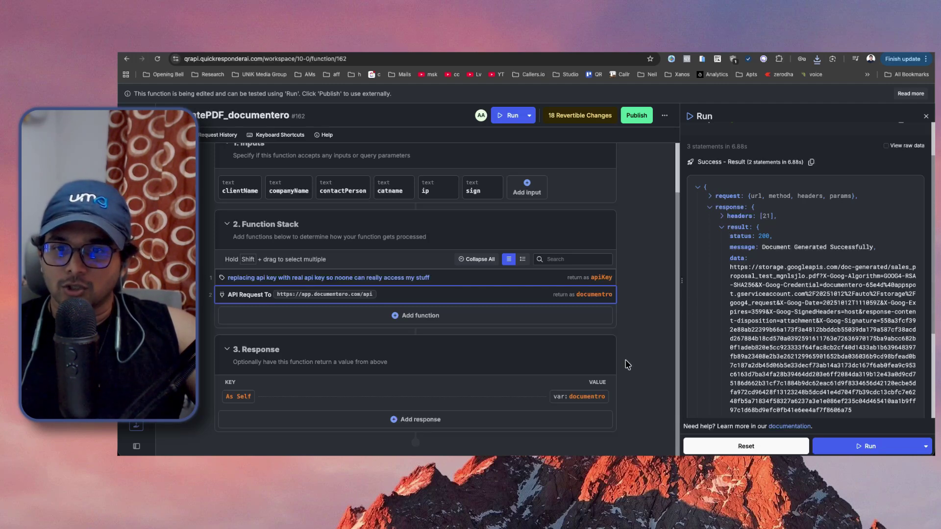
{"action": "left_click", "coordinate": [573, 402]}
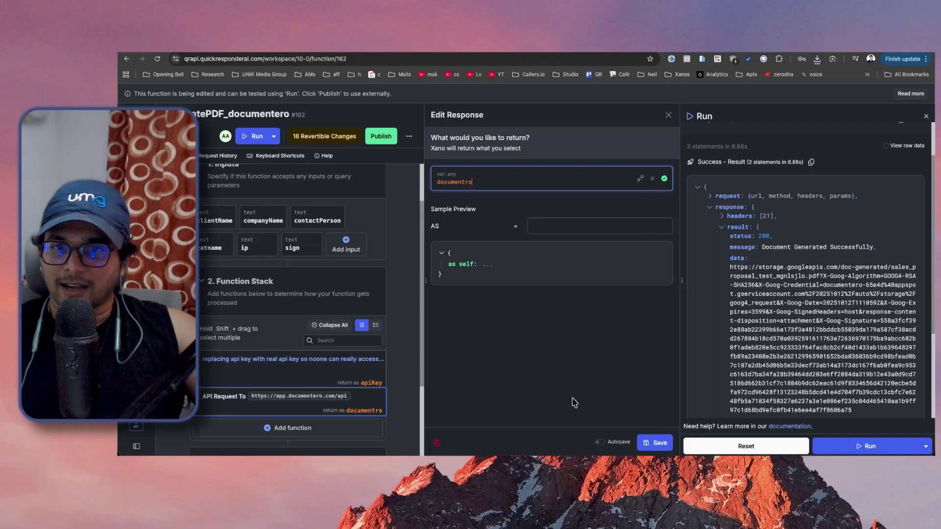
{"action": "left_click", "coordinate": [528, 187]}
{"action": "left_click", "coordinate": [642, 226]}
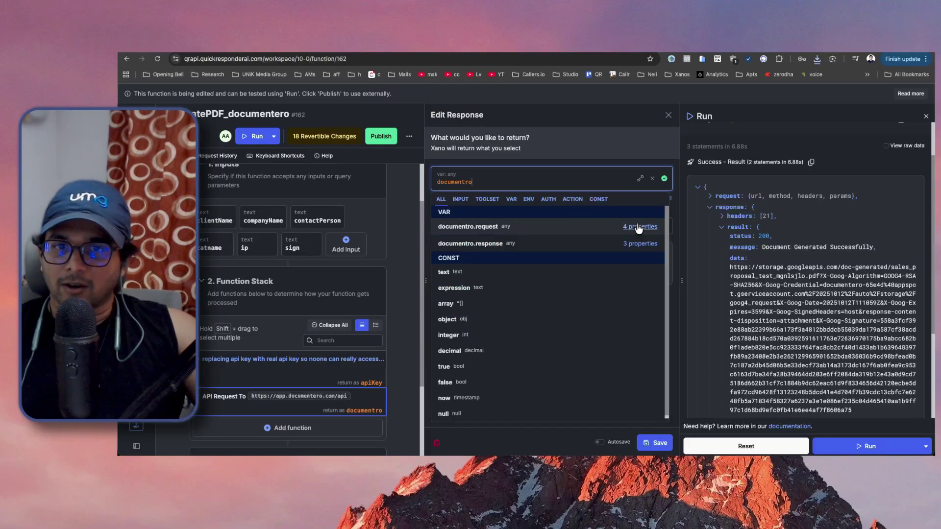
{"action": "left_click", "coordinate": [633, 246]}
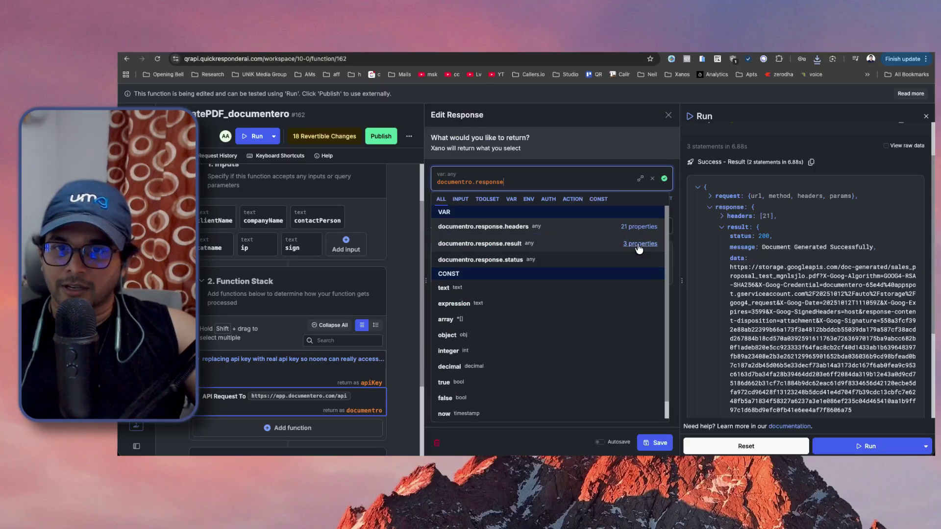
{"action": "left_click", "coordinate": [560, 244]}
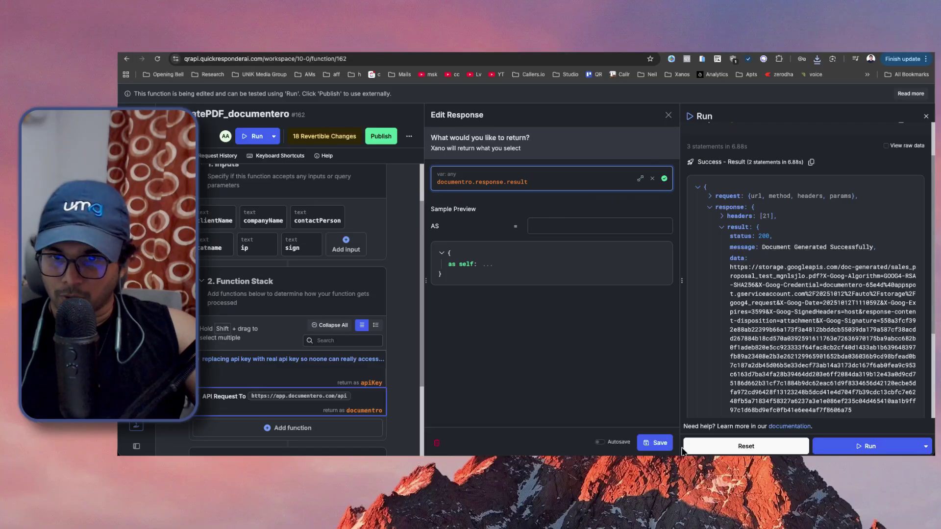
{"action": "left_click", "coordinate": [659, 444]}
{"action": "left_click", "coordinate": [636, 116]}
{"action": "left_click", "coordinate": [907, 442]}
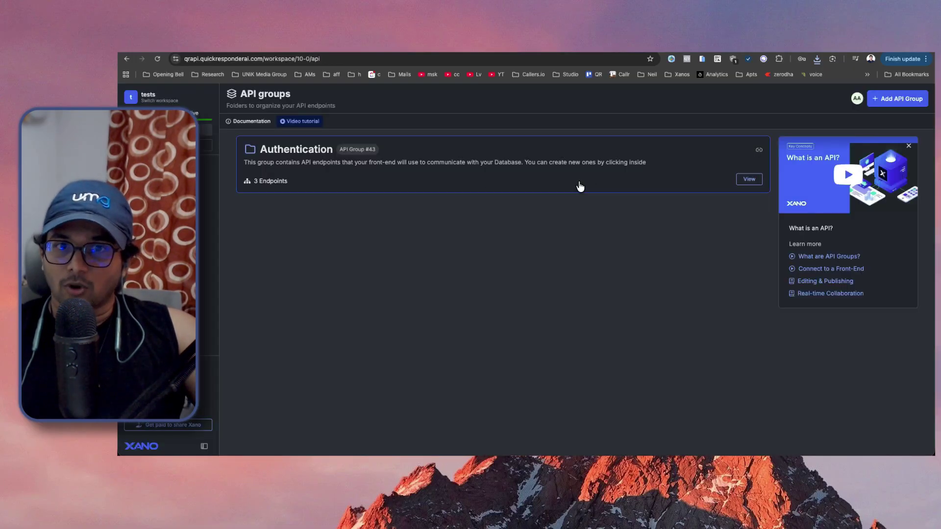
Step: Create a new API group named TEST
{"action": "left_click", "coordinate": [912, 100]}
{"action": "type", "text": "TEST"}
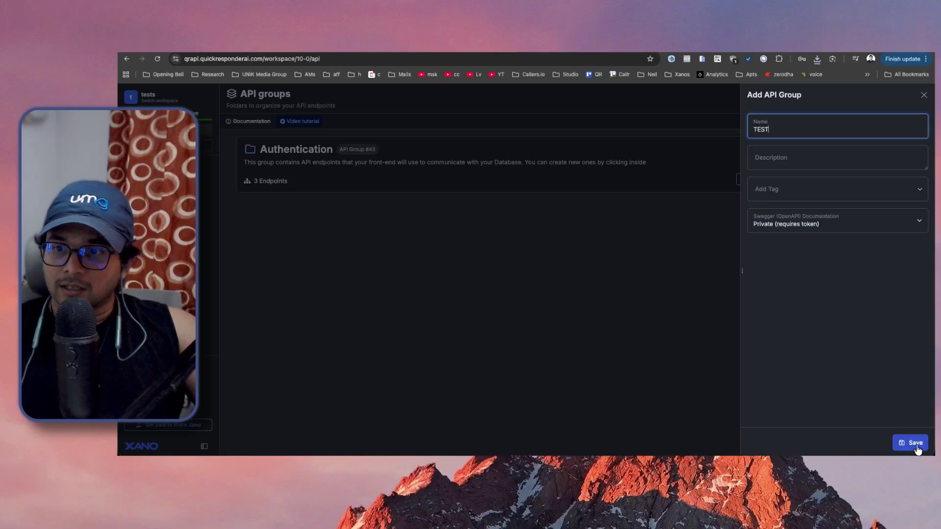
{"action": "left_click", "coordinate": [911, 443]}
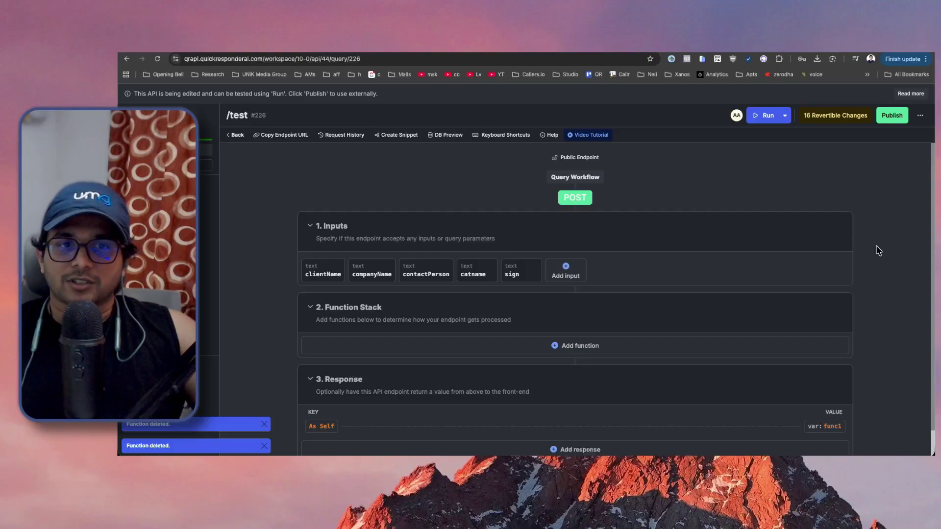
Step: Add the createPDF_documentero custom function to the /test endpoint's function stack
{"action": "left_click", "coordinate": [656, 349]}
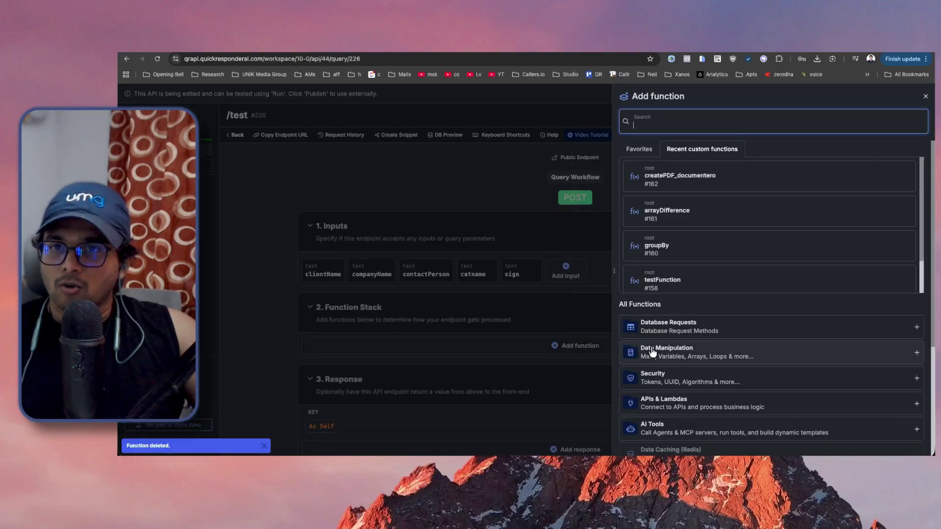
{"action": "left_click", "coordinate": [690, 189]}
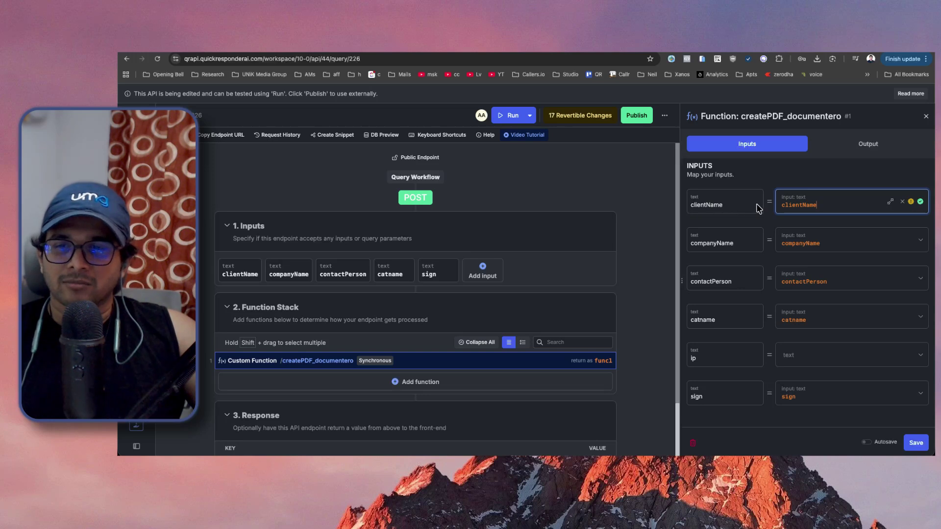
{"action": "mouse_move", "coordinate": [807, 227]}
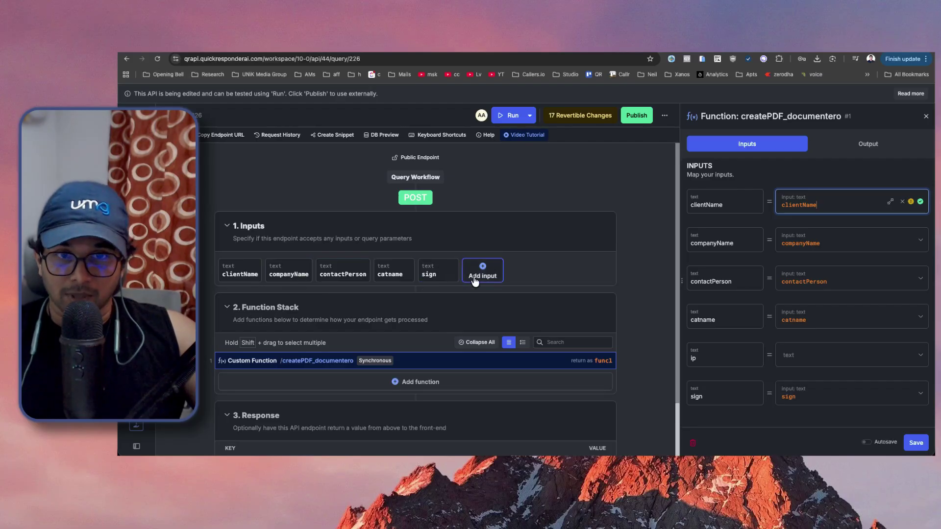
Step: Map the custom function's ip input to the $remote_ip environment variable and save the function mapping
{"action": "mouse_move", "coordinate": [818, 375]}
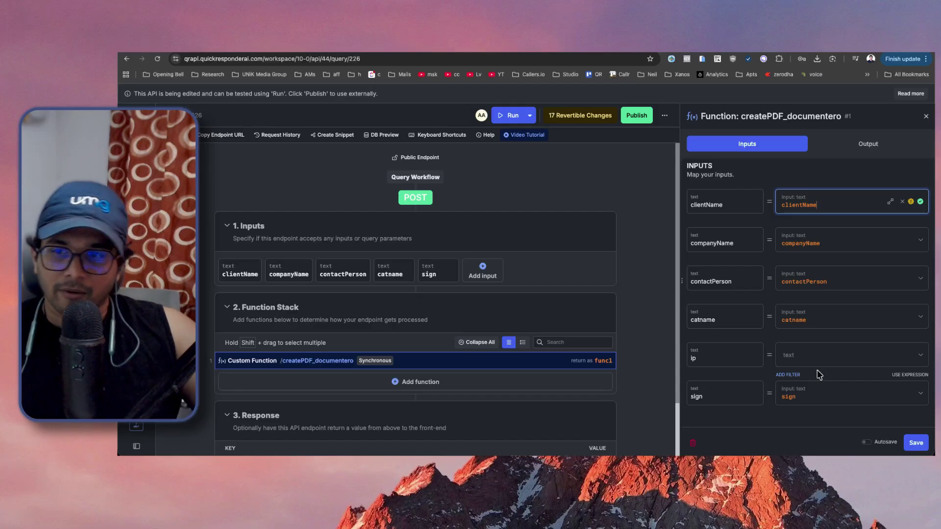
{"action": "left_click", "coordinate": [811, 356]}
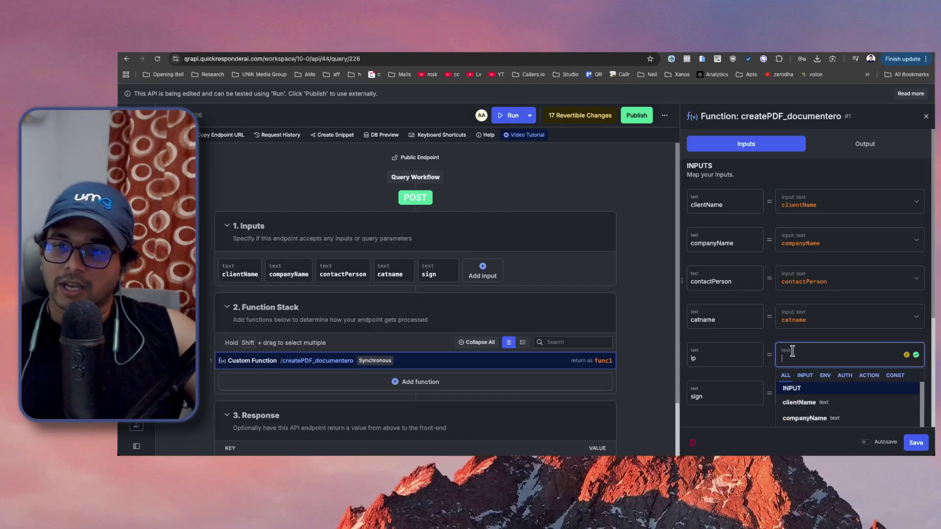
{"action": "scroll", "coordinate": [772, 338], "scroll_direction": "down", "scroll_amount": 2}
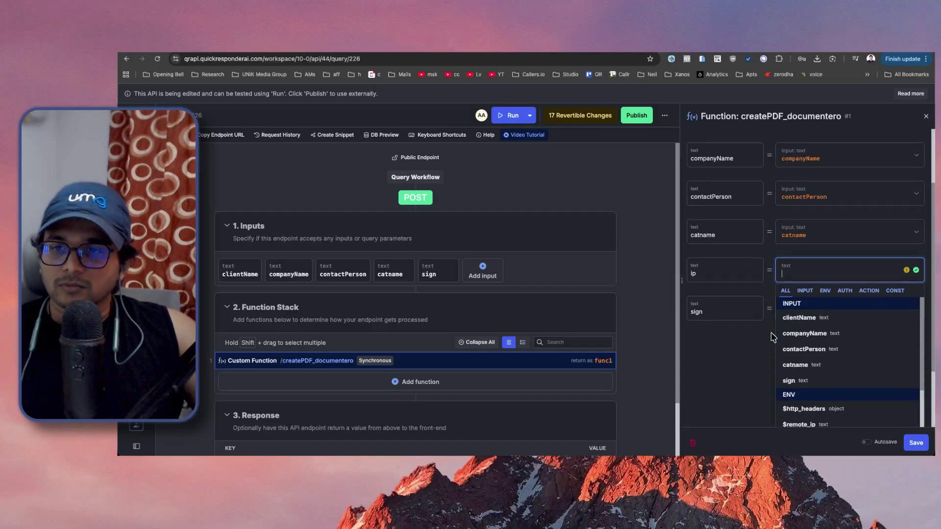
{"action": "scroll", "coordinate": [771, 338], "scroll_direction": "down", "scroll_amount": 1}
{"action": "scroll", "coordinate": [830, 339], "scroll_direction": "down", "scroll_amount": 3}
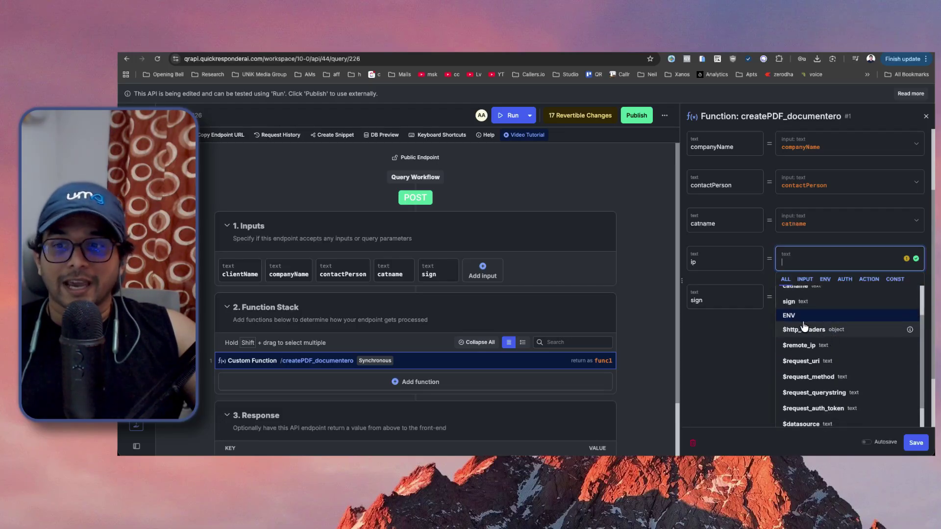
{"action": "left_click", "coordinate": [795, 352]}
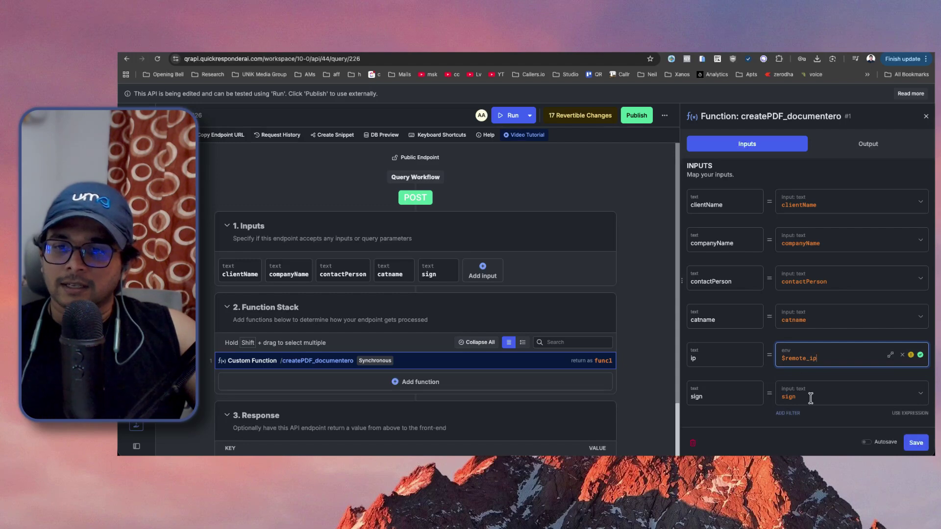
{"action": "left_click", "coordinate": [915, 443]}
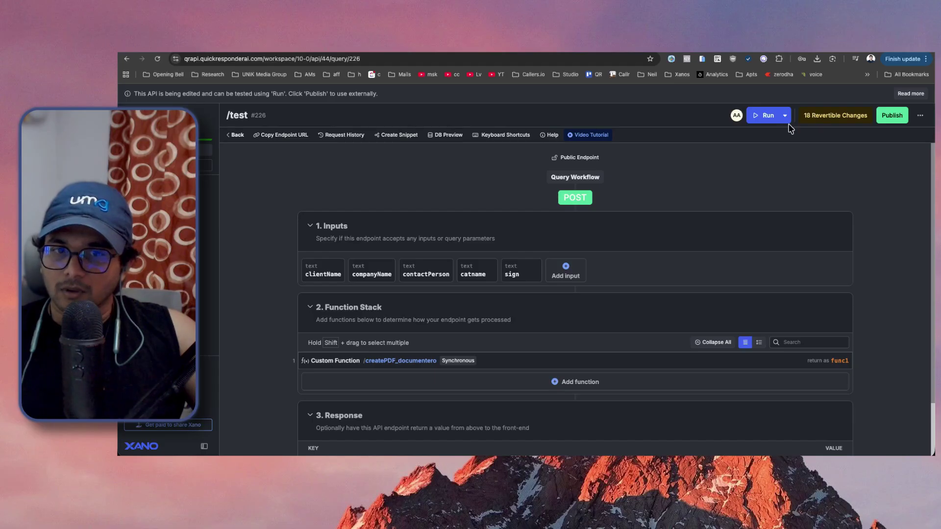
Step: Run the /test endpoint with the test inputs already filled in
{"action": "scroll", "coordinate": [774, 334], "scroll_direction": "down", "scroll_amount": 3}
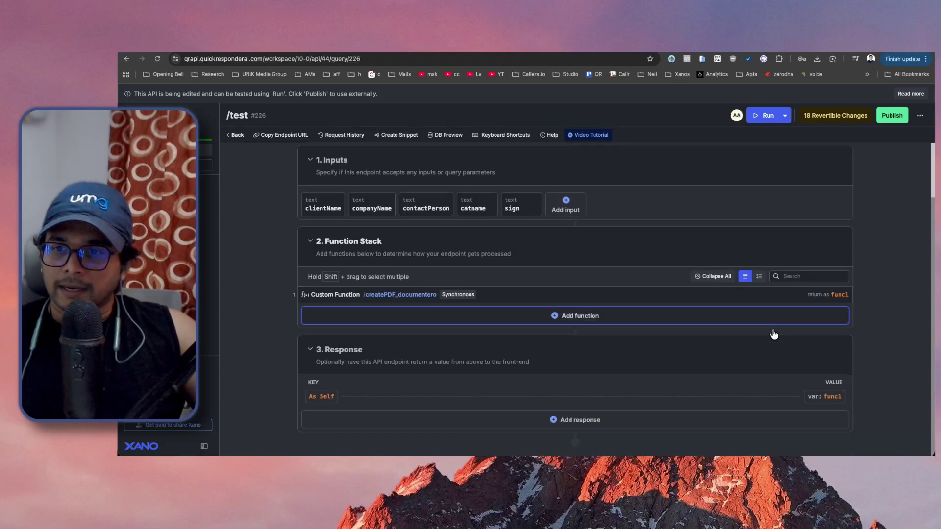
{"action": "left_click", "coordinate": [765, 115]}
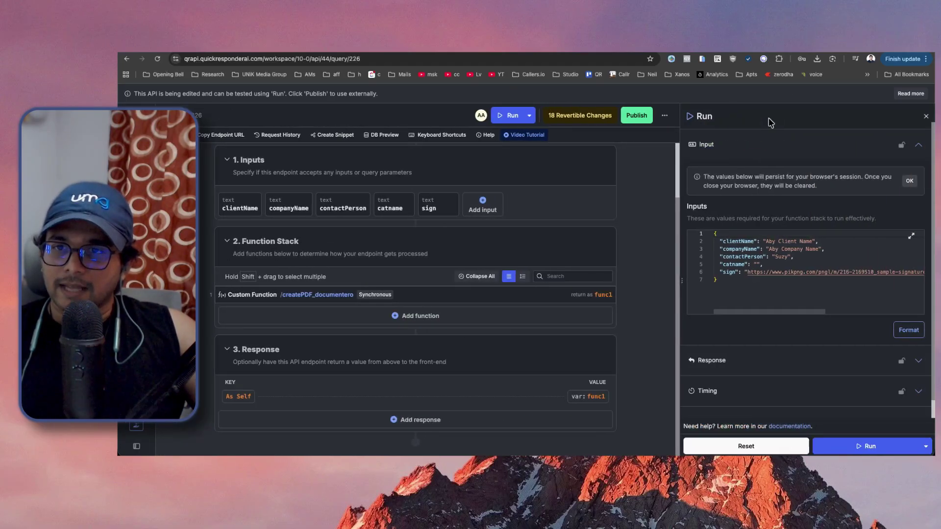
{"action": "left_click", "coordinate": [853, 447]}
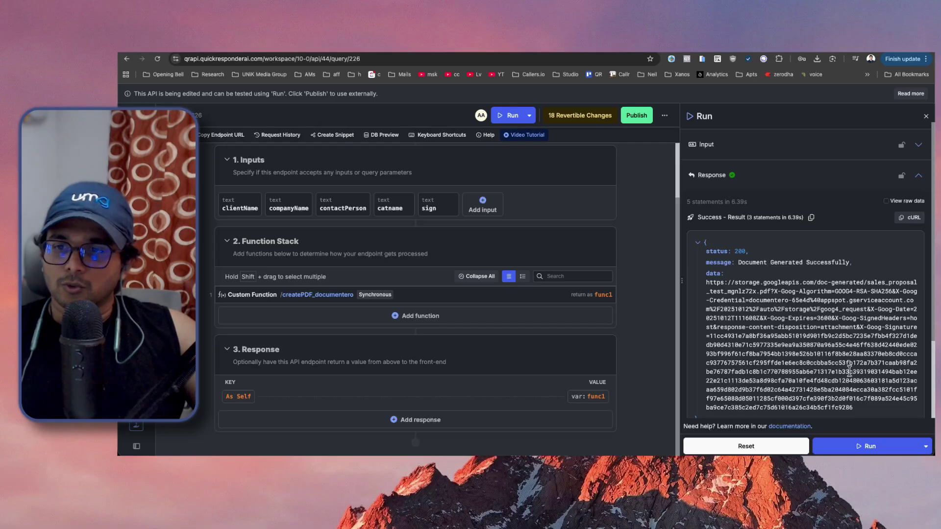
Step: Download the PDF from the endpoint response's data URL in a new browser tab and open it to check the captured IP address
{"action": "left_click_drag", "start_coordinate": [855, 408], "coordinate": [707, 284]}
{"action": "key", "text": "super+c"}
{"action": "key", "text": "super+t"}
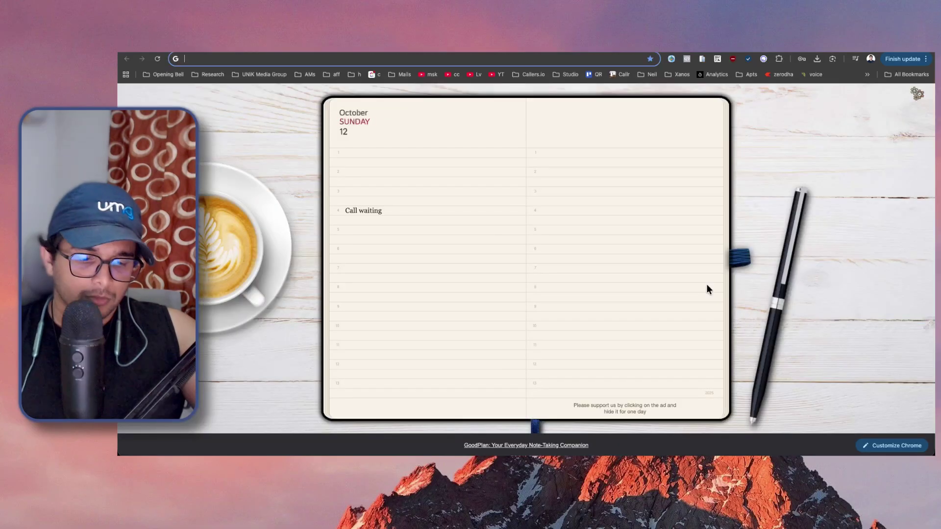
{"action": "key", "text": "super+v"}
{"action": "key", "text": "Return"}
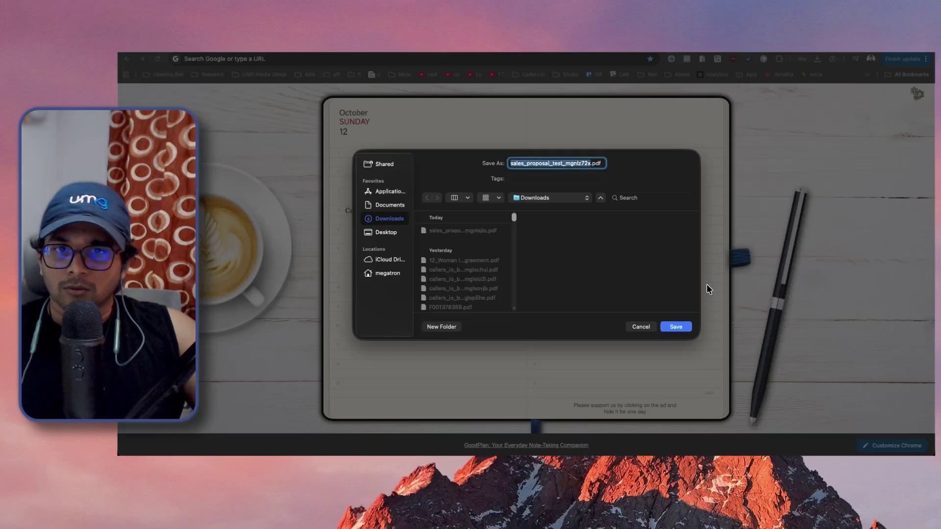
{"action": "key", "text": "Return"}
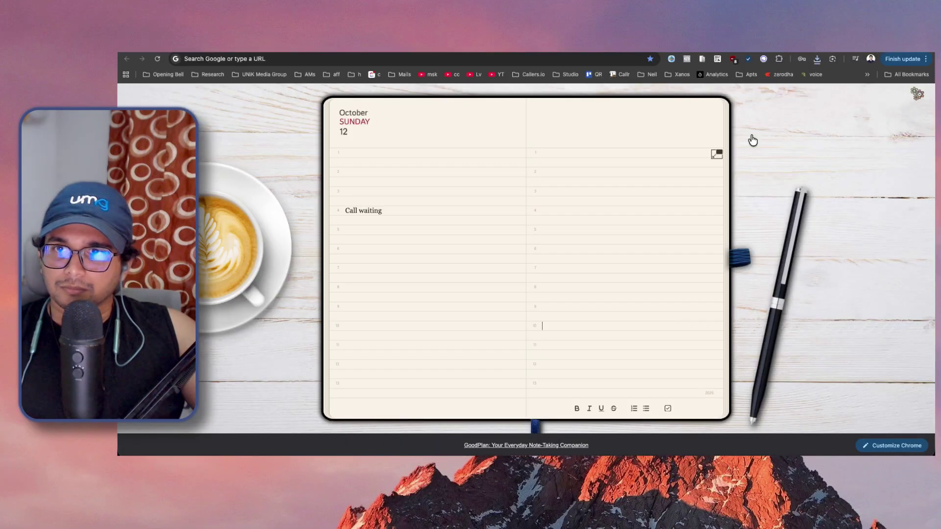
{"action": "left_click", "coordinate": [817, 58]}
{"action": "left_click", "coordinate": [720, 98]}
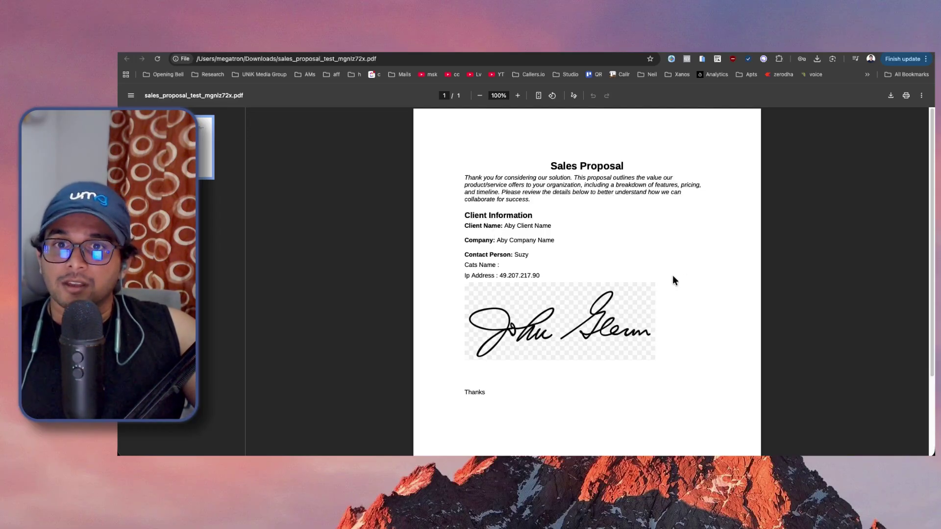
Step: Go back from the PDF to the Xano workspace and open the user table in its database
{"action": "key", "text": "ctrl+Tab"}
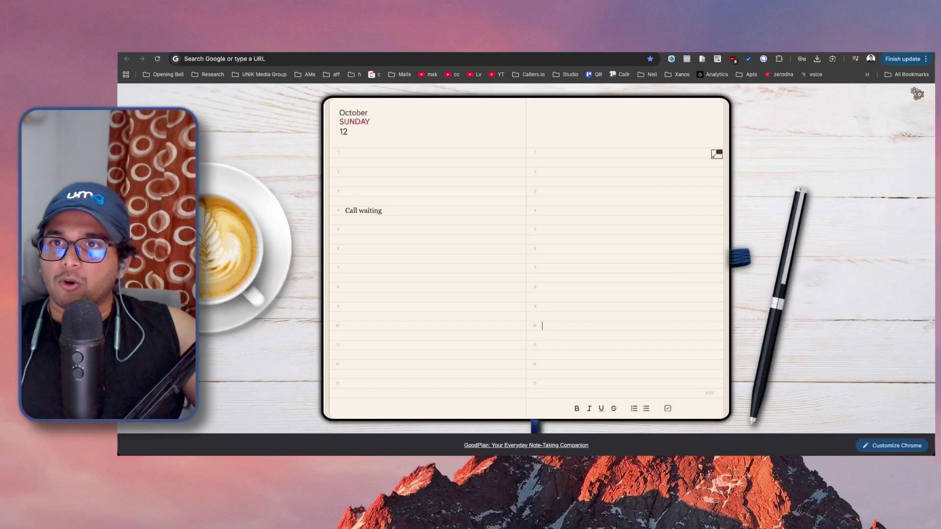
{"action": "key", "text": "ctrl+Tab"}
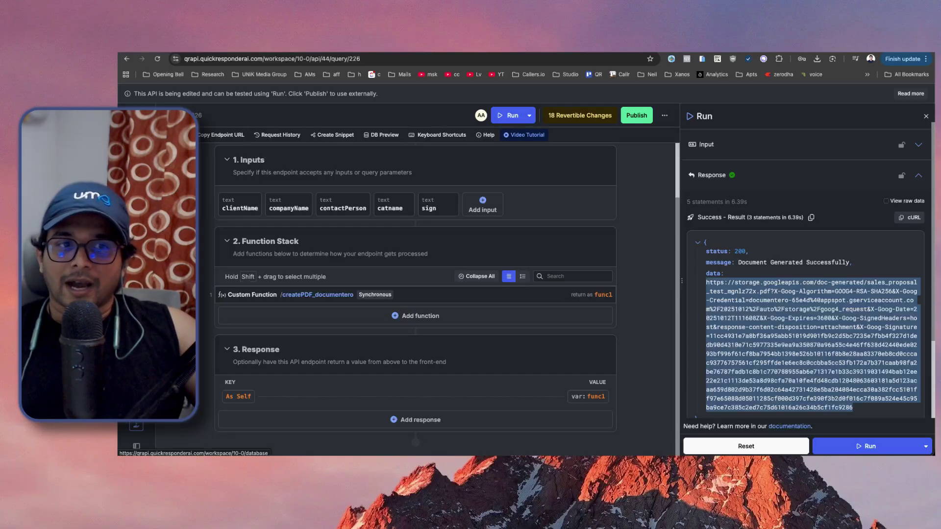
{"action": "left_click", "coordinate": [136, 157]}
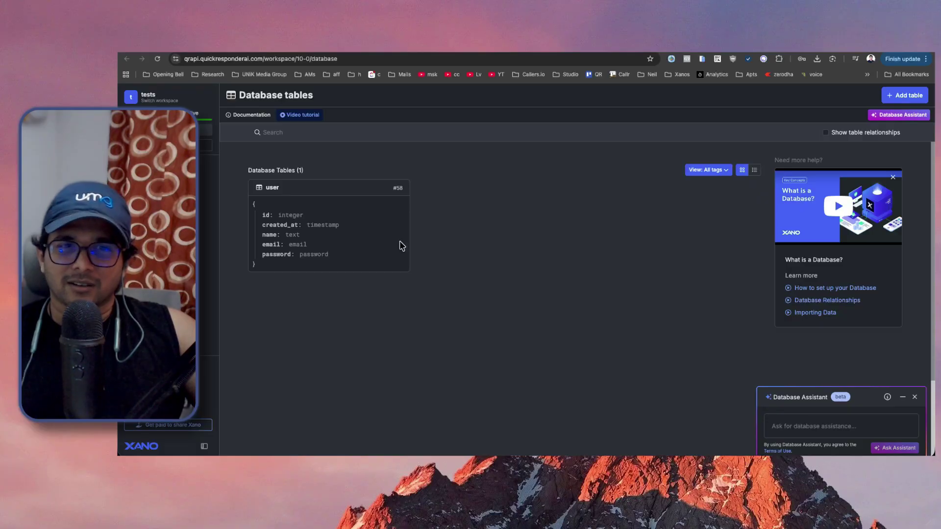
{"action": "left_click", "coordinate": [316, 245]}
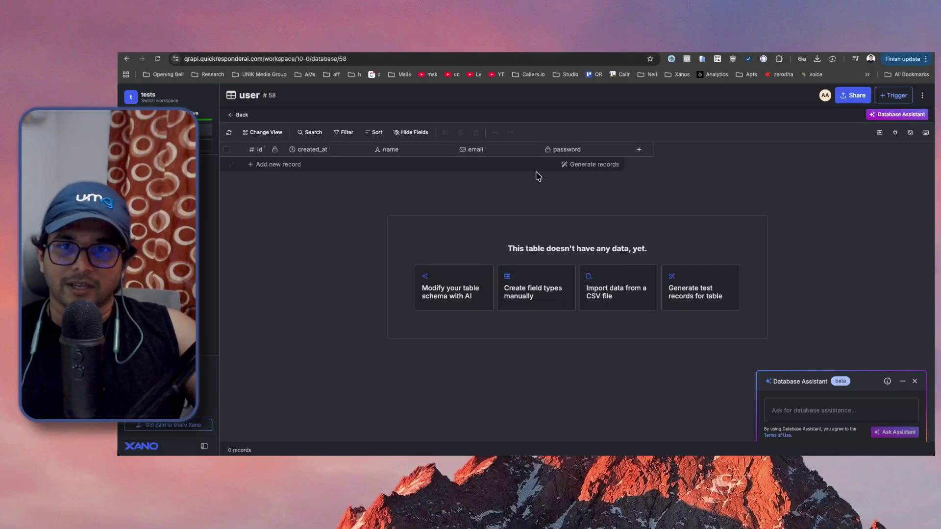
Step: Add a single-value attachment metadata column named agreement to the user table
{"action": "left_click", "coordinate": [637, 150]}
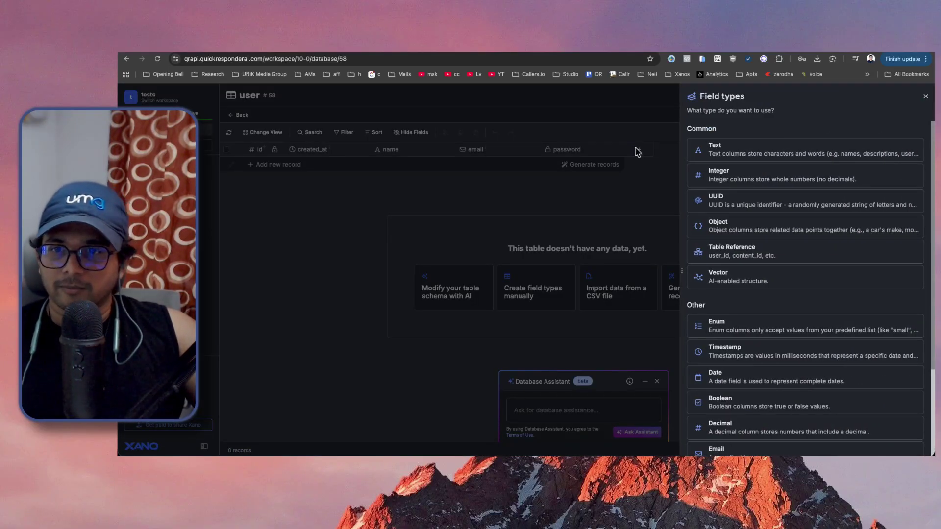
{"action": "scroll", "coordinate": [781, 267], "scroll_direction": "down", "scroll_amount": 3}
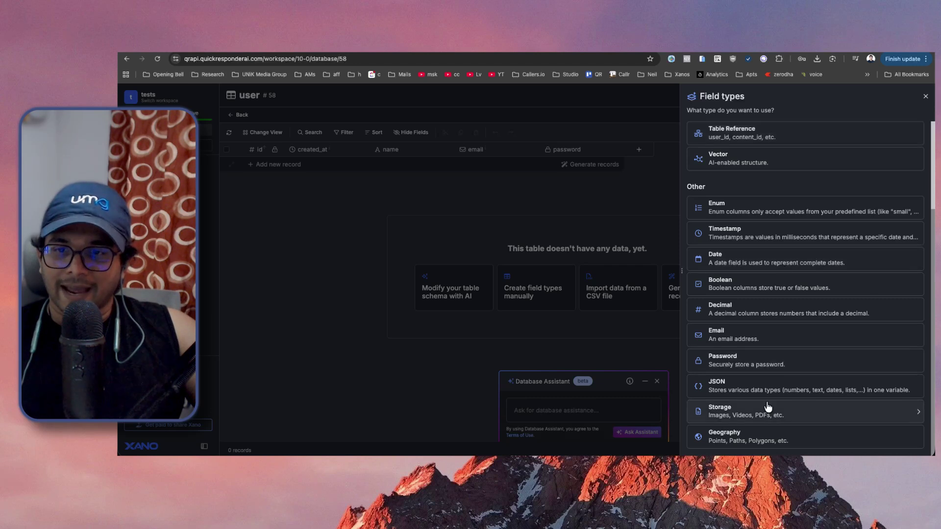
{"action": "left_click", "coordinate": [763, 417]}
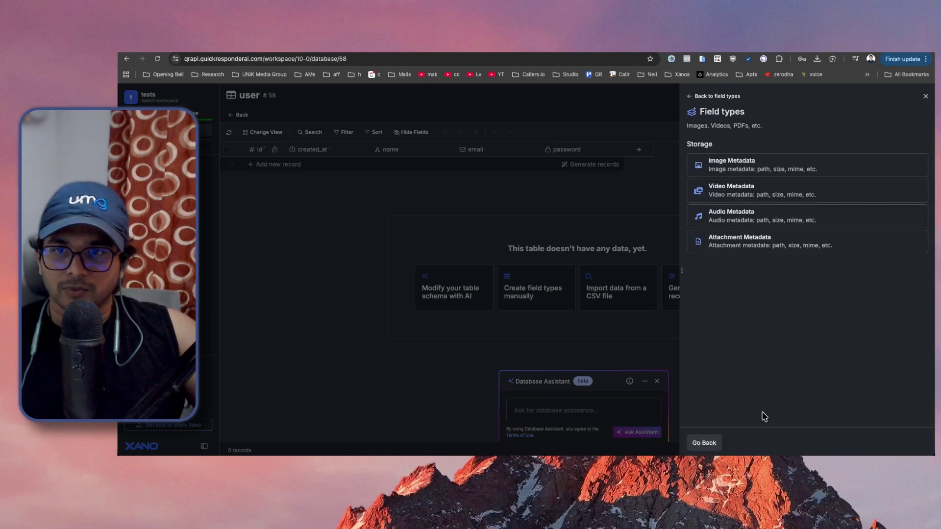
{"action": "left_click", "coordinate": [747, 251]}
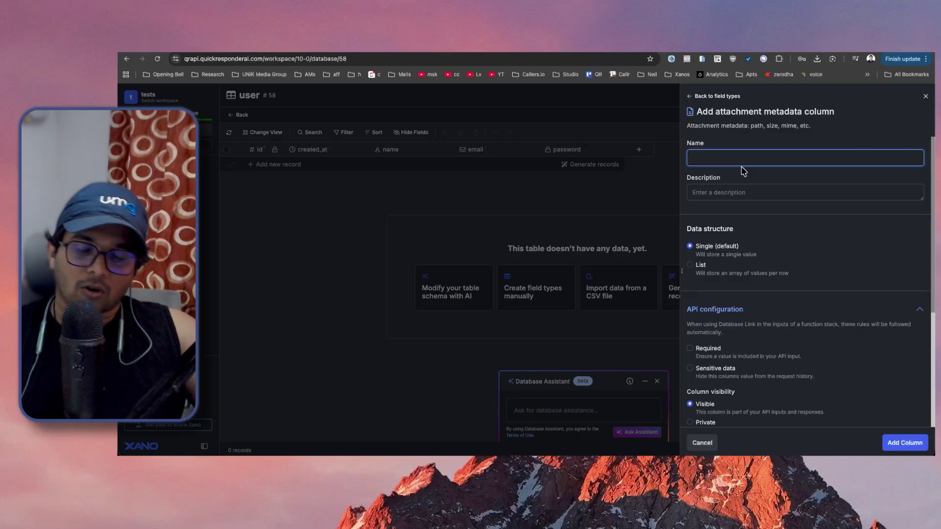
{"action": "type", "text": "de"}
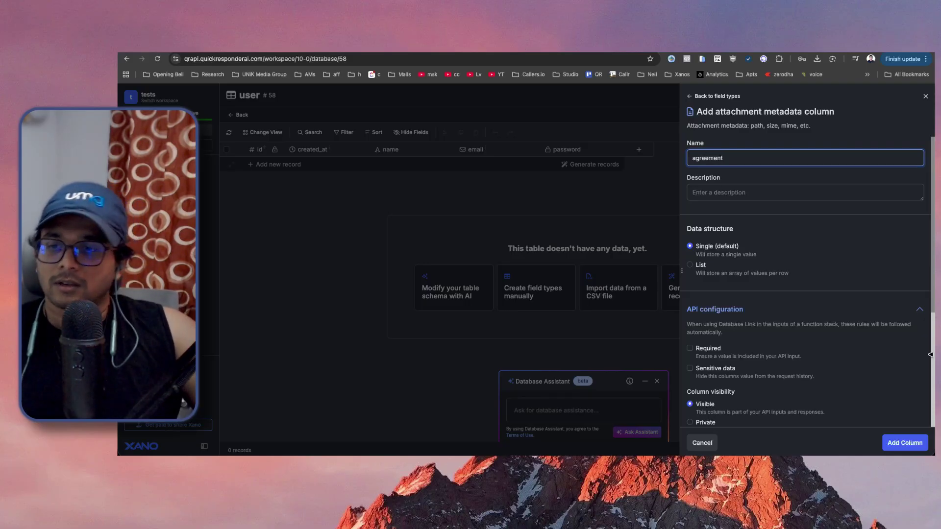
{"action": "left_click", "coordinate": [905, 443]}
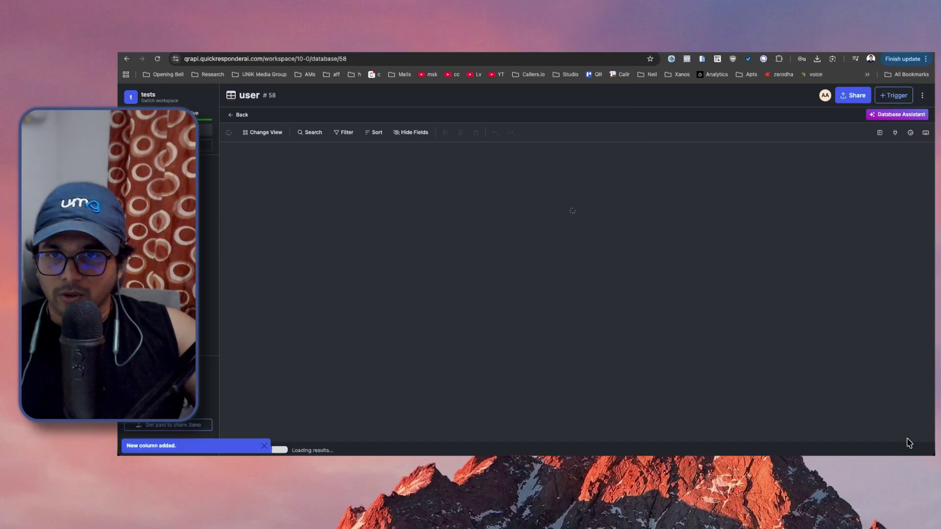
Step: Add a new record to the user table and fill in the person's full name
{"action": "left_click", "coordinate": [274, 170]}
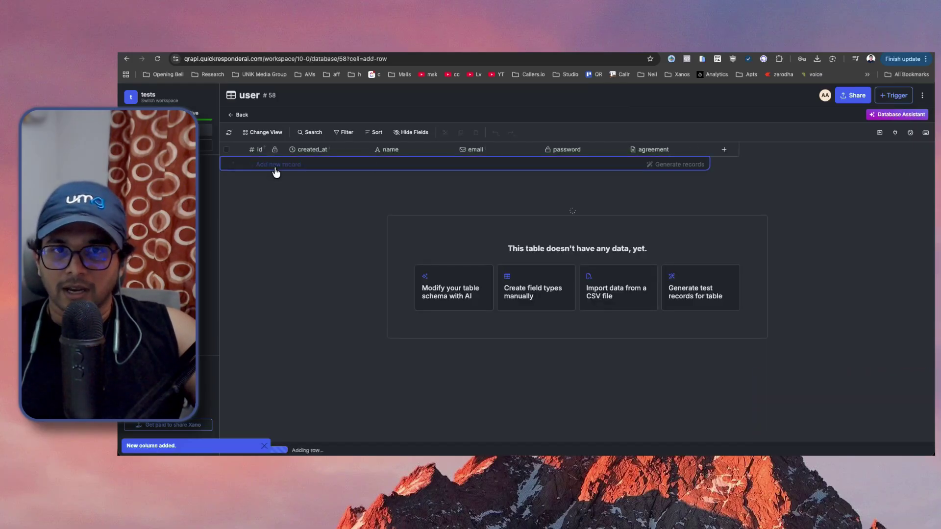
{"action": "left_click", "coordinate": [405, 167]}
{"action": "type", "text": "A"}
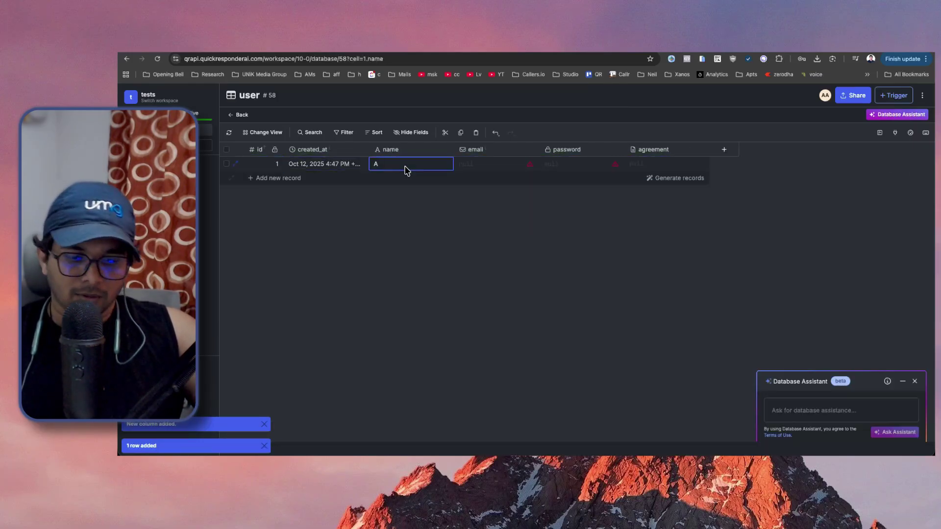
{"action": "type", "text": "by Abraah"}
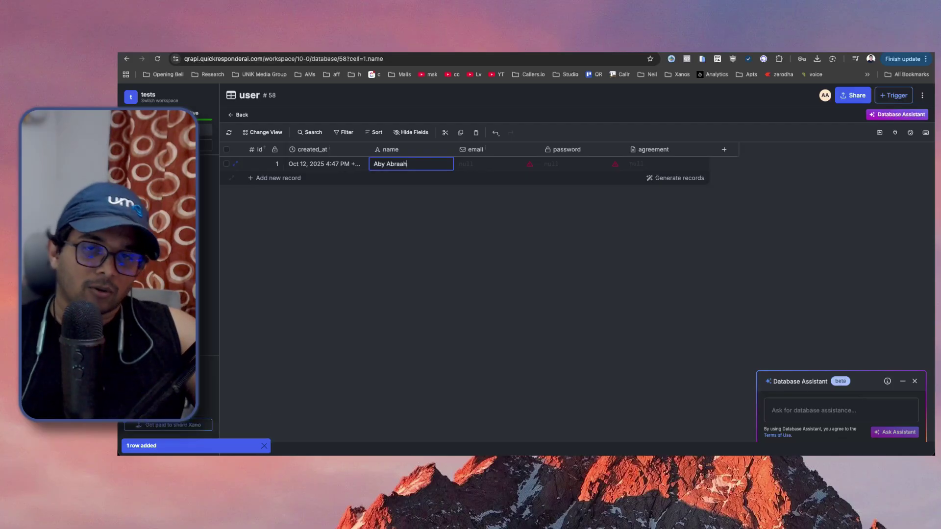
{"action": "type", "text": "am"}
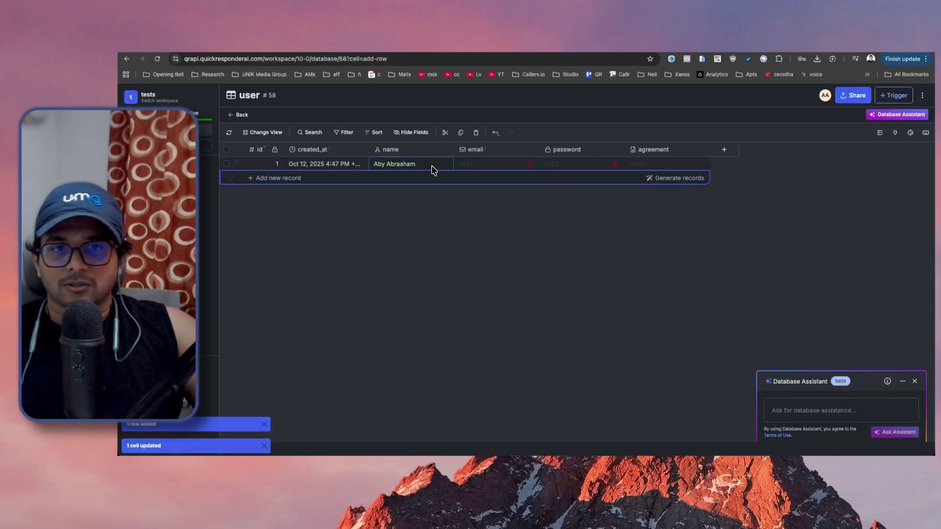
{"action": "key", "text": "Return"}
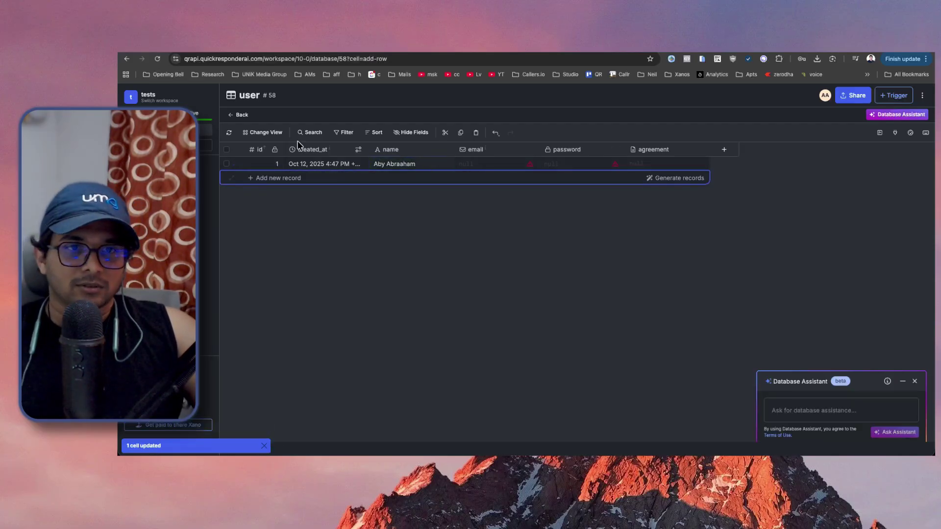
{"action": "left_click", "coordinate": [269, 164]}
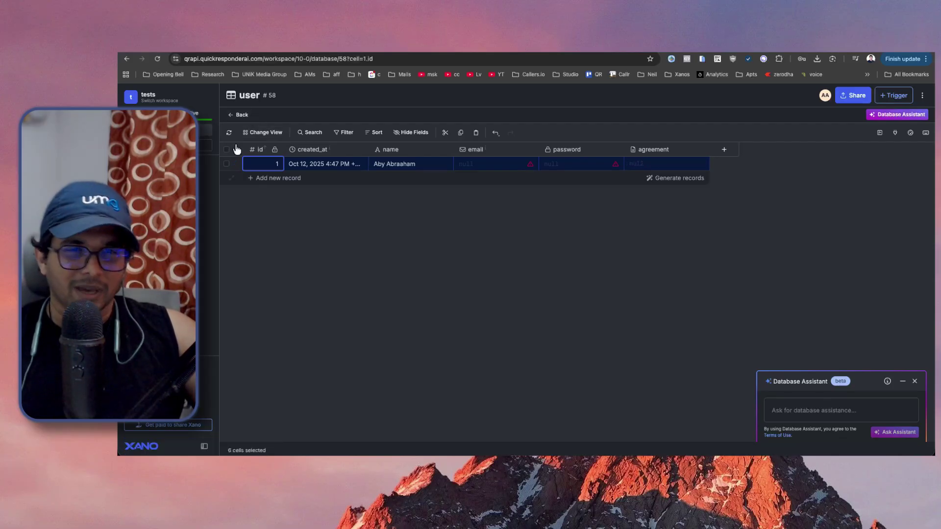
Step: Return to the /test endpoint and add a Create Attachment Metadata function below createPDF_documentero in the function stack
{"action": "left_click", "coordinate": [688, 45]}
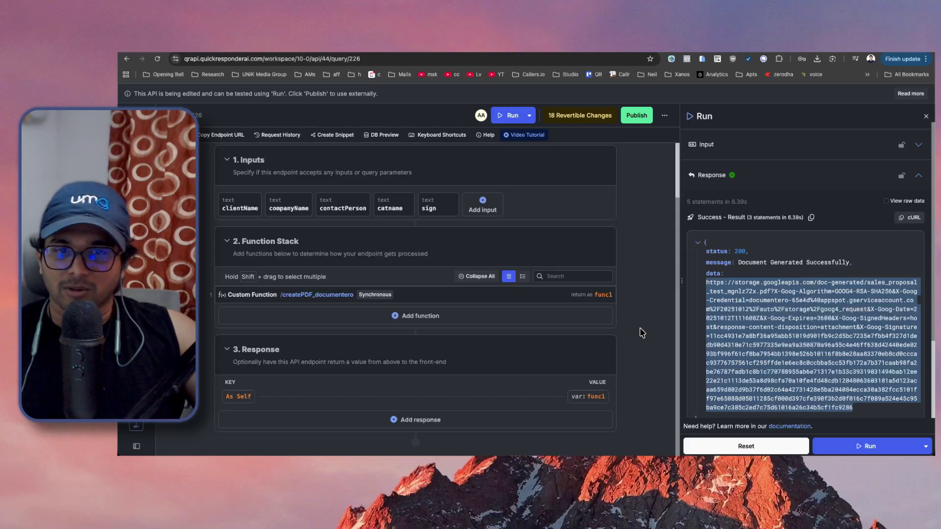
{"action": "left_click", "coordinate": [562, 328]}
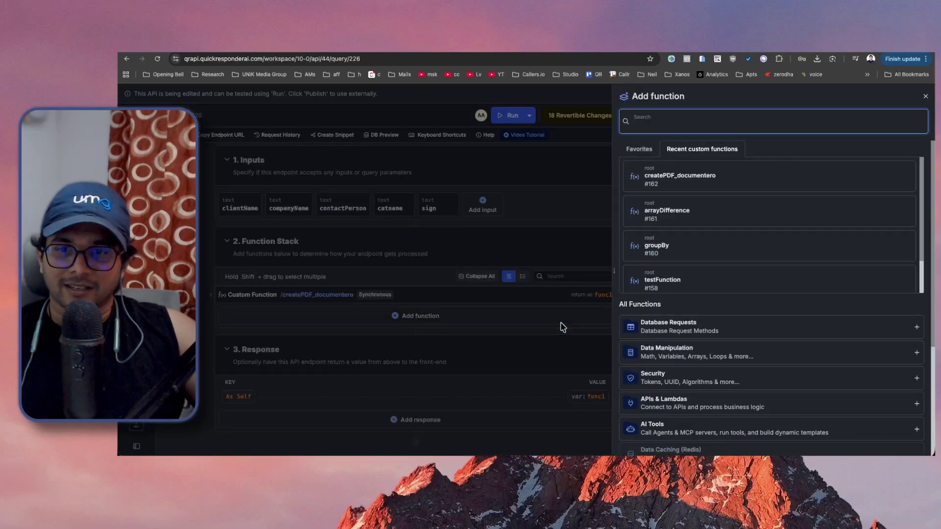
{"action": "scroll", "coordinate": [676, 320], "scroll_direction": "down", "scroll_amount": 3}
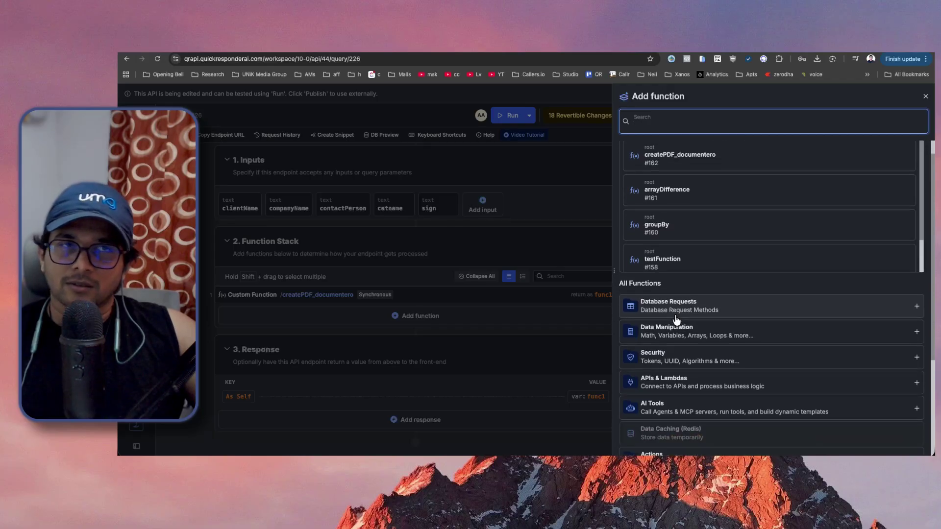
{"action": "scroll", "coordinate": [676, 319], "scroll_direction": "up", "scroll_amount": 3}
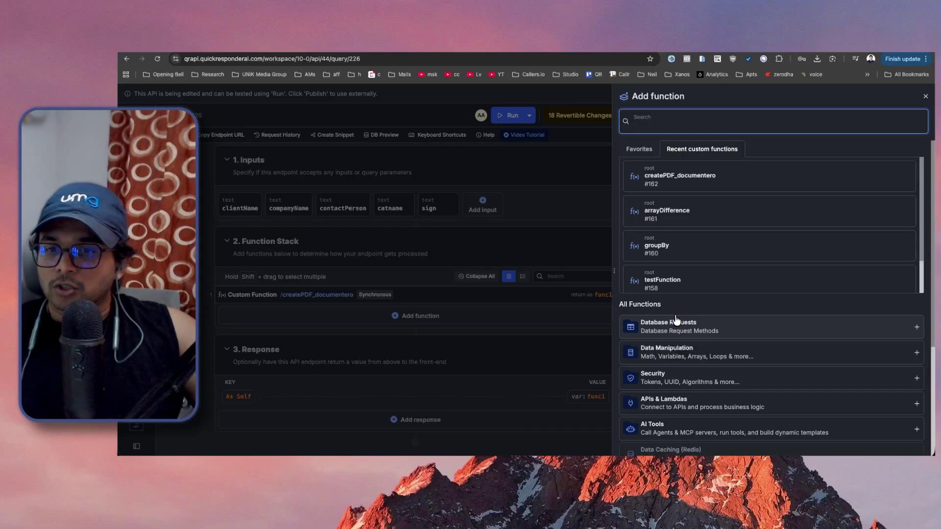
{"action": "scroll", "coordinate": [676, 319], "scroll_direction": "down", "scroll_amount": 4}
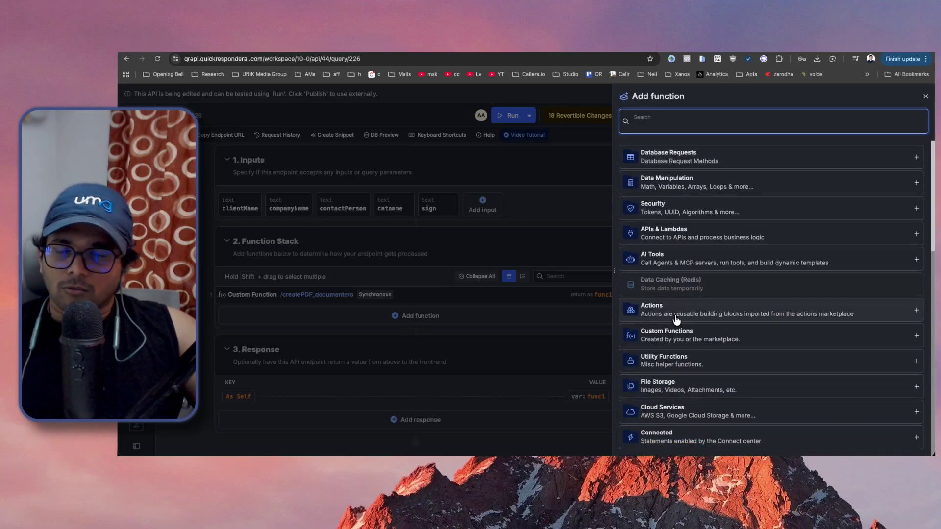
{"action": "key", "text": "ctrl+Tab"}
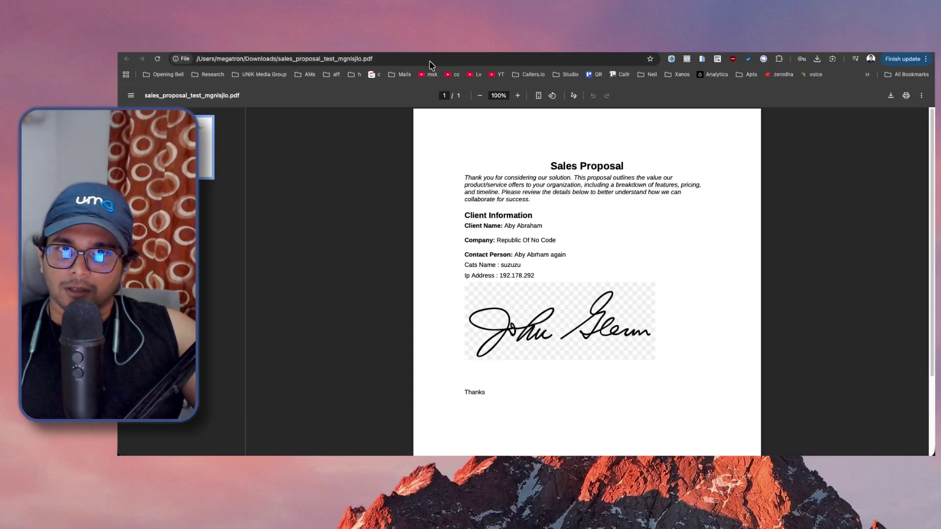
{"action": "key", "text": "ctrl+shift+Tab"}
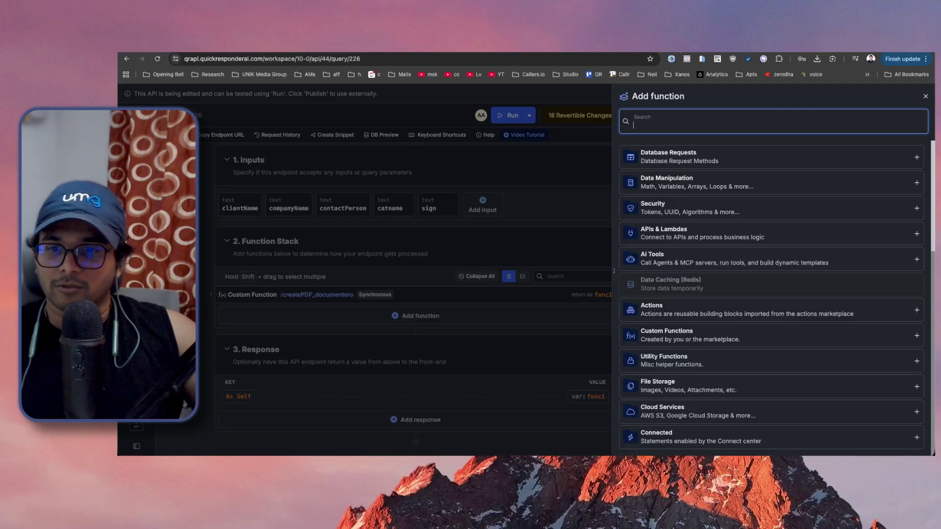
{"action": "left_click", "coordinate": [679, 383]}
{"action": "scroll", "coordinate": [679, 383], "scroll_direction": "down", "scroll_amount": 3}
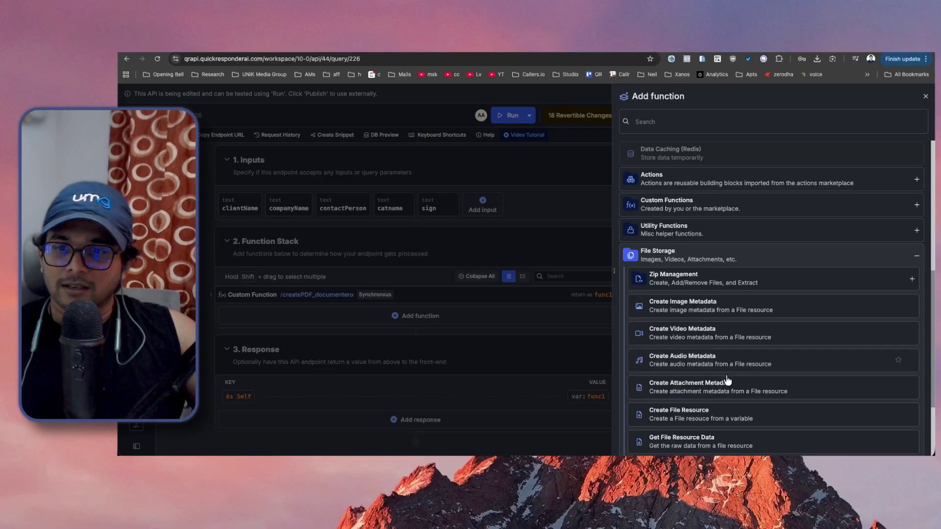
{"action": "left_click", "coordinate": [729, 387]}
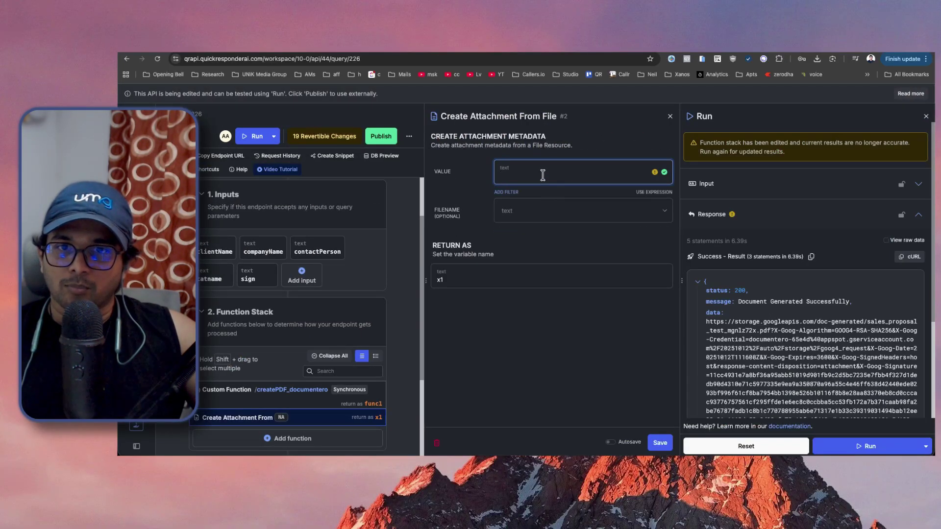
Step: Set the attachment function's value to the func1.data variable
{"action": "left_click", "coordinate": [543, 175]}
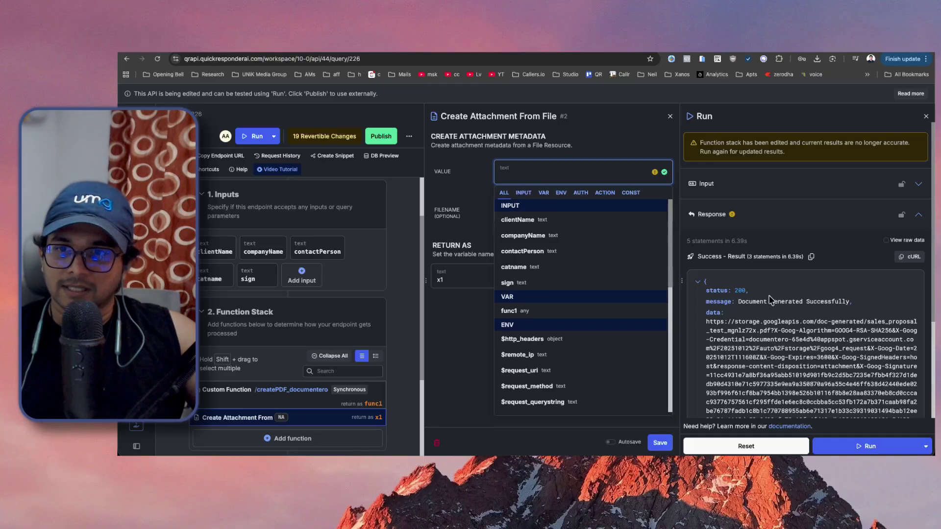
{"action": "left_click", "coordinate": [550, 310]}
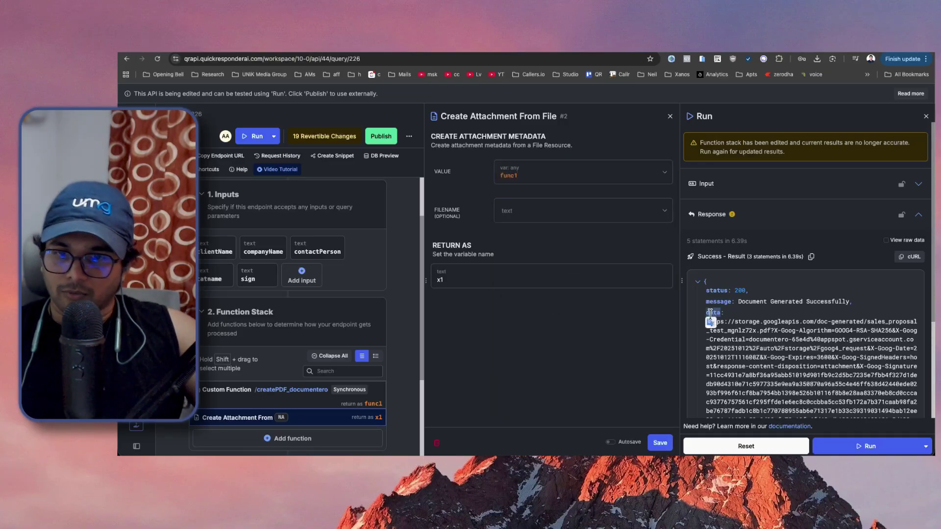
{"action": "left_click", "coordinate": [568, 179]}
{"action": "type", "text": ".data"}
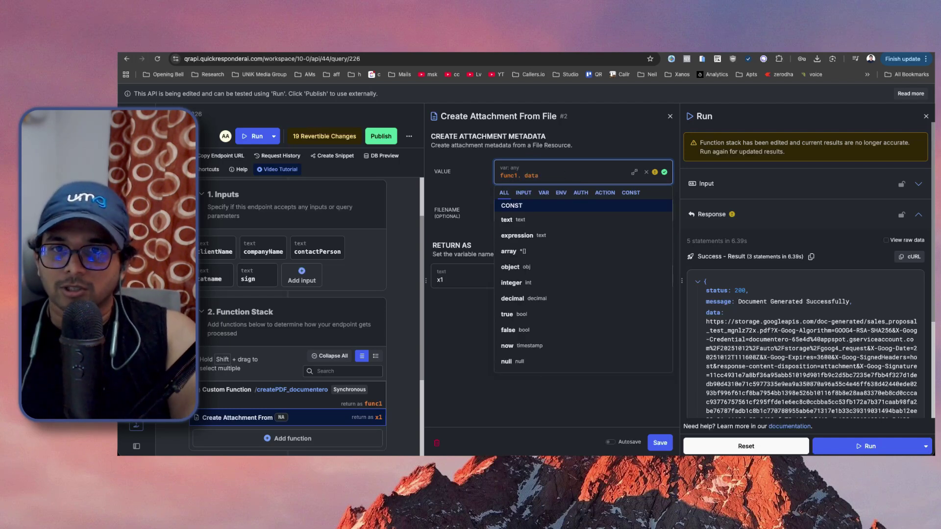
{"action": "left_click", "coordinate": [459, 196]}
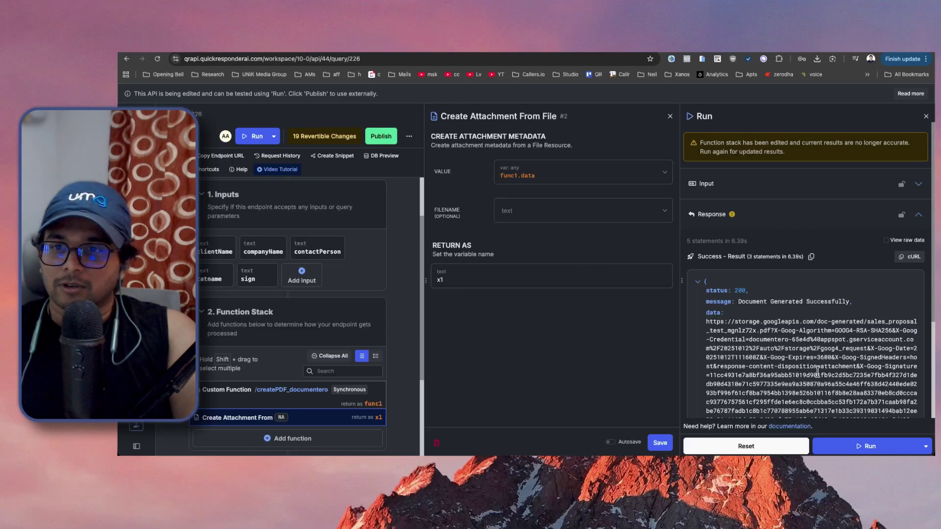
Step: Name the attachment function's return variable file and save the function
{"action": "scroll", "coordinate": [817, 371], "scroll_direction": "down", "scroll_amount": 1}
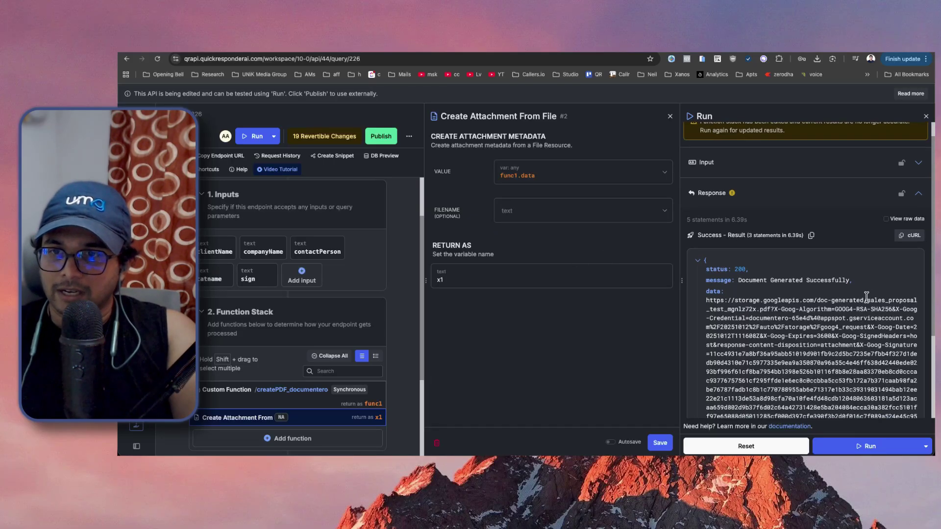
{"action": "left_click", "coordinate": [495, 281]}
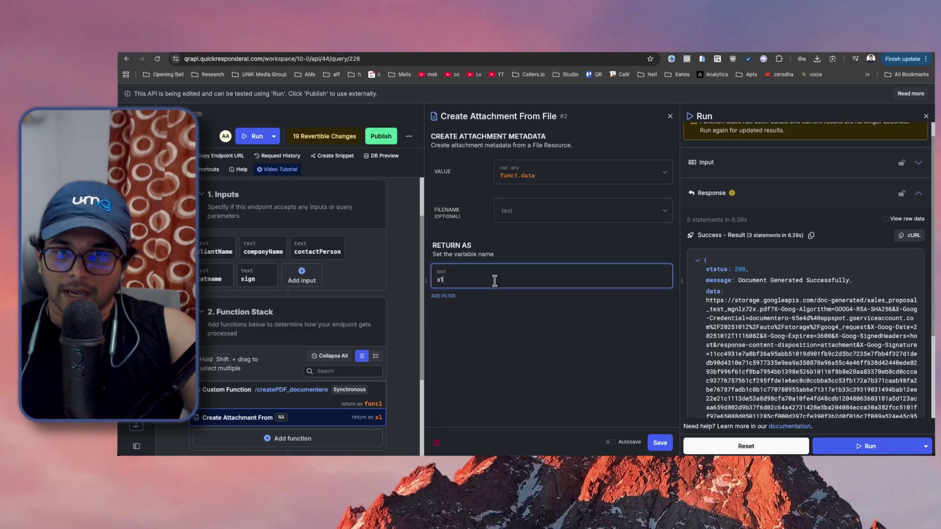
{"action": "key", "text": "BackSpace"}
{"action": "key", "text": "BackSpace"}
{"action": "type", "text": "file"}
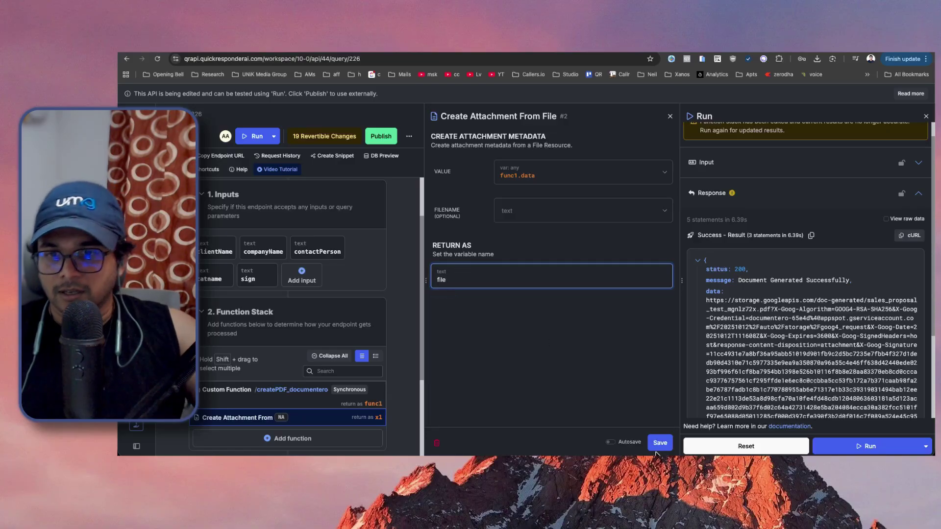
{"action": "left_click", "coordinate": [659, 444]}
Step: Add an Edit Record function for the user table to the stack, finding the record whose id is 1
{"action": "left_click", "coordinate": [448, 335]}
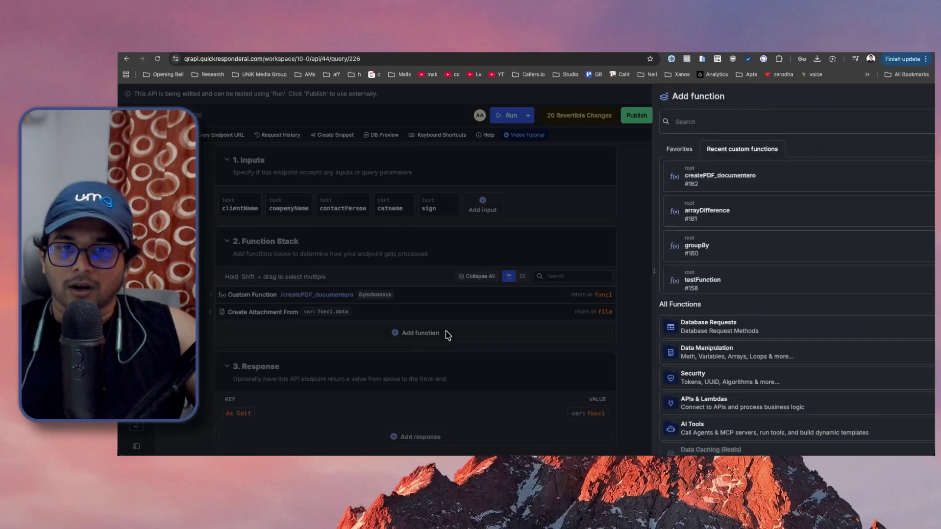
{"action": "type", "text": "edit"}
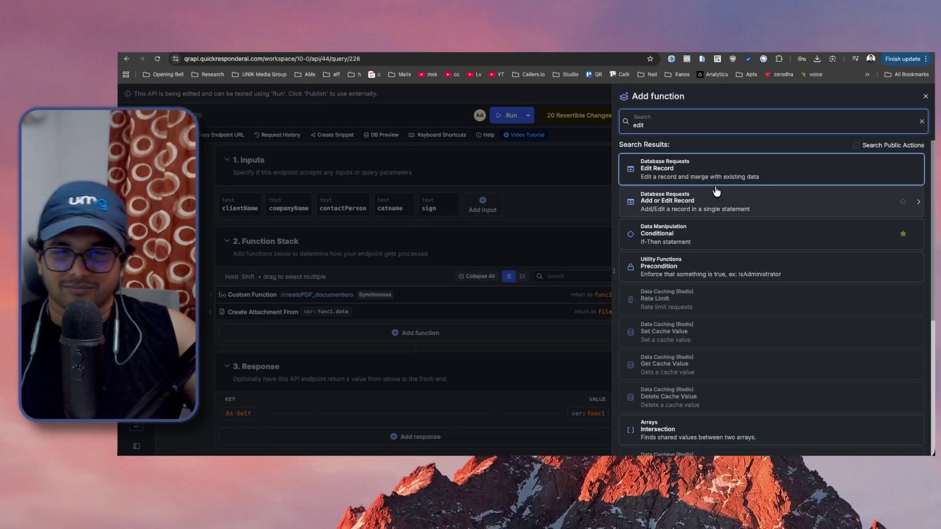
{"action": "left_click", "coordinate": [724, 179]}
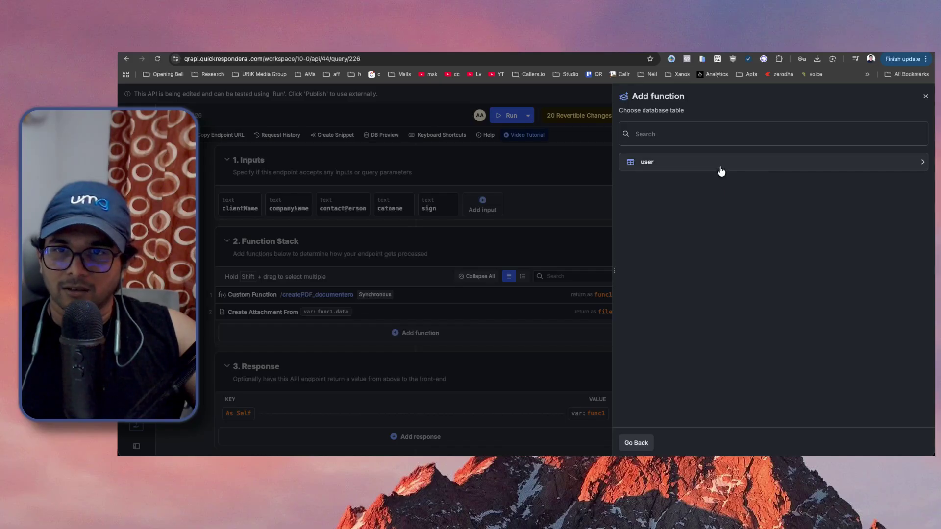
{"action": "left_click", "coordinate": [718, 167]}
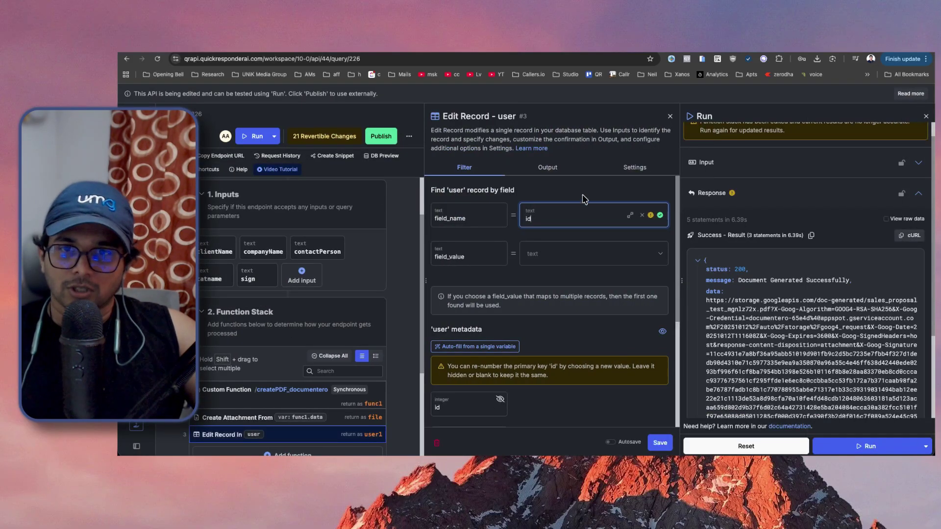
{"action": "left_click", "coordinate": [585, 251]}
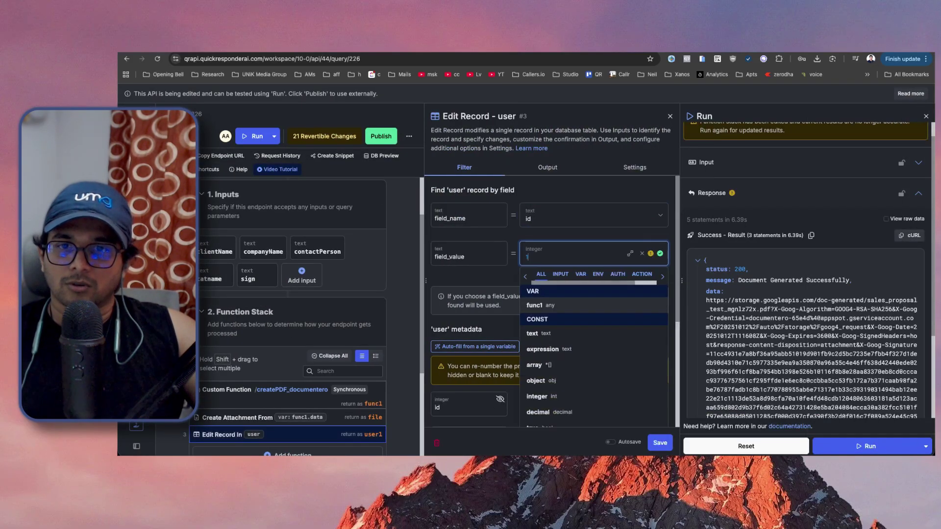
{"action": "left_click", "coordinate": [506, 243]}
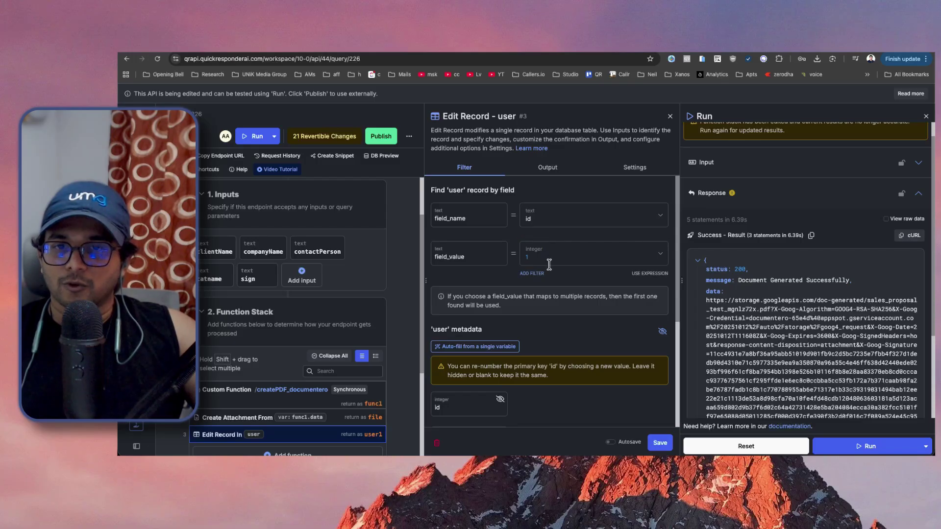
Step: Include the agreement field in the Edit Record function, set it to the file variable, and save the function
{"action": "scroll", "coordinate": [549, 265], "scroll_direction": "down", "scroll_amount": 5}
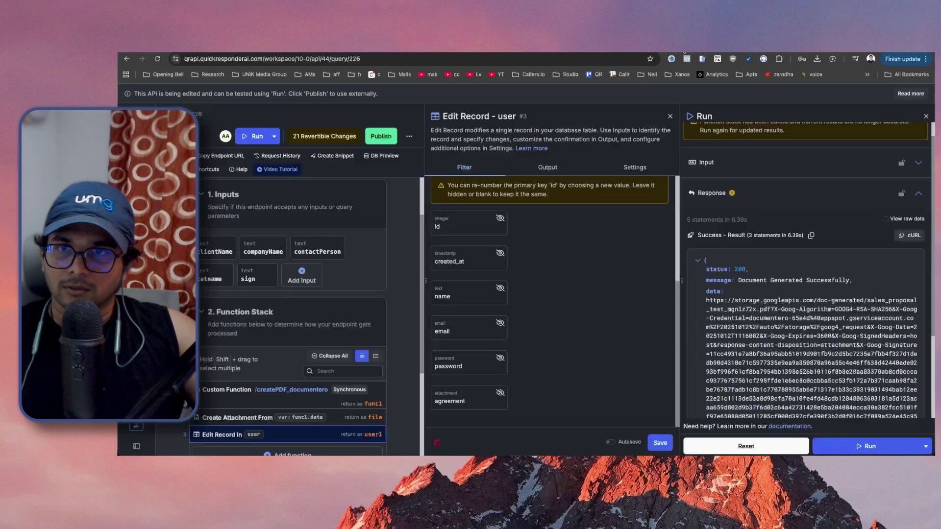
{"action": "left_click", "coordinate": [499, 393]}
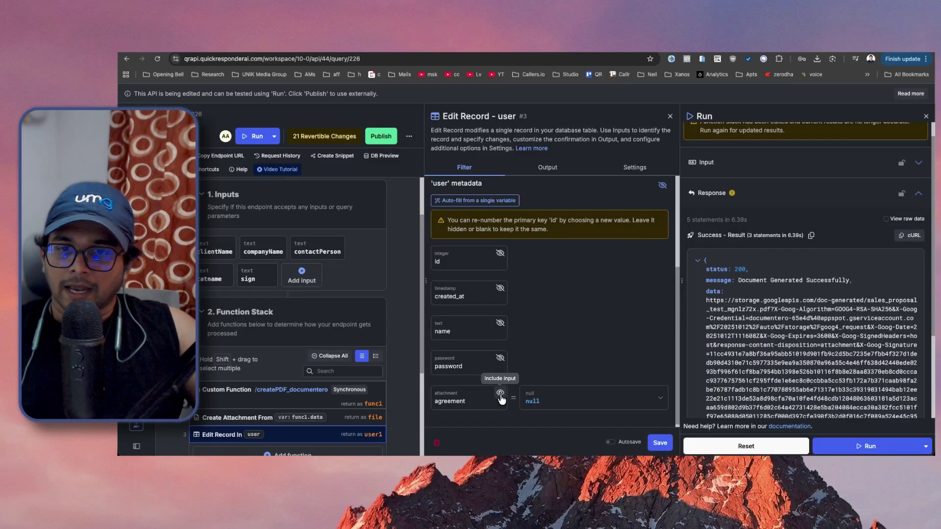
{"action": "left_click", "coordinate": [588, 397]}
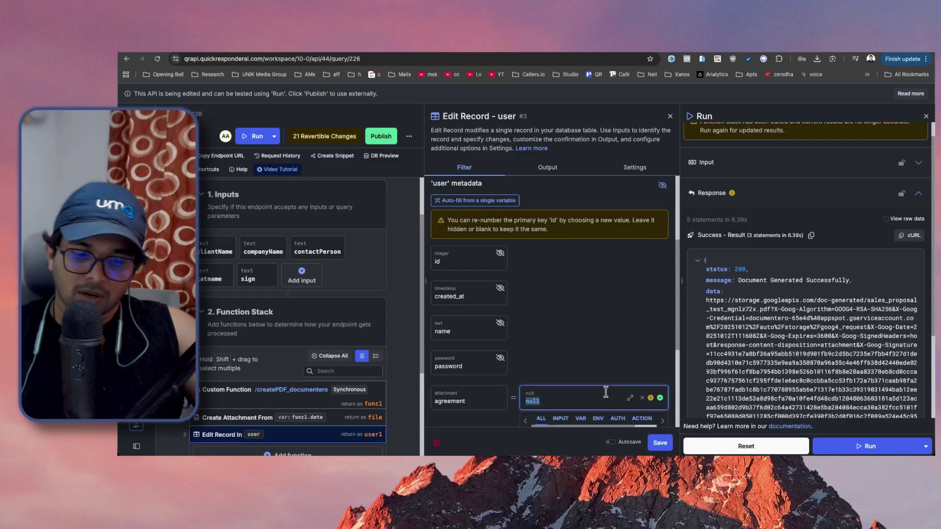
{"action": "type", "text": "file"}
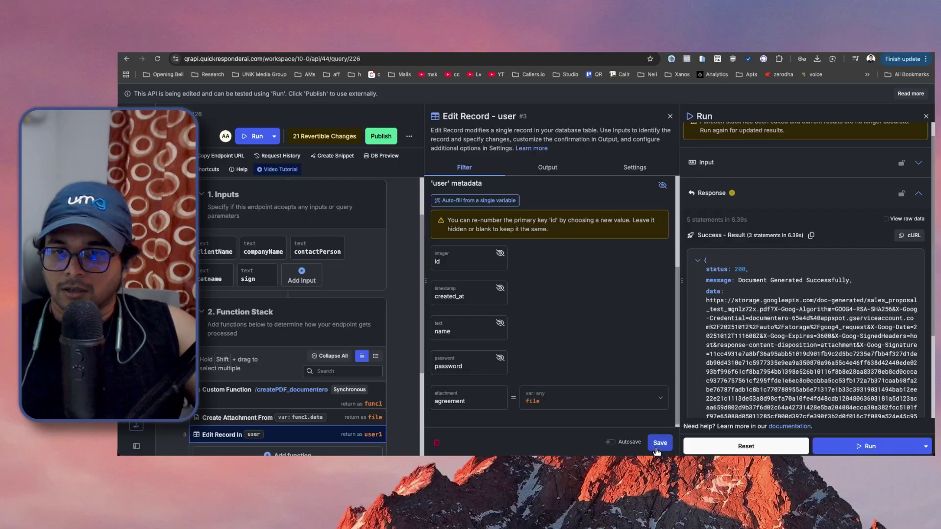
{"action": "left_click", "coordinate": [659, 443]}
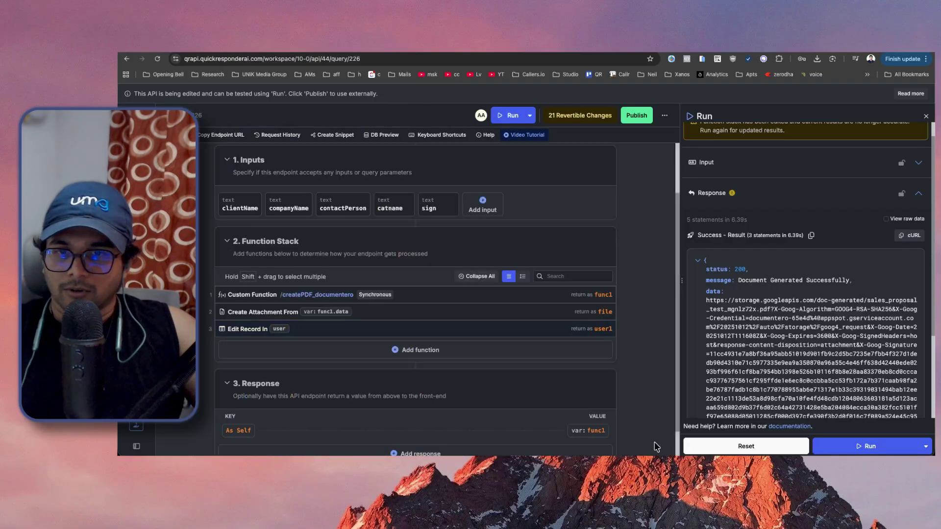
Step: Publish the /test endpoint and run it with the catname input set to "pererea"
{"action": "left_click", "coordinate": [641, 116]}
{"action": "left_click", "coordinate": [911, 444]}
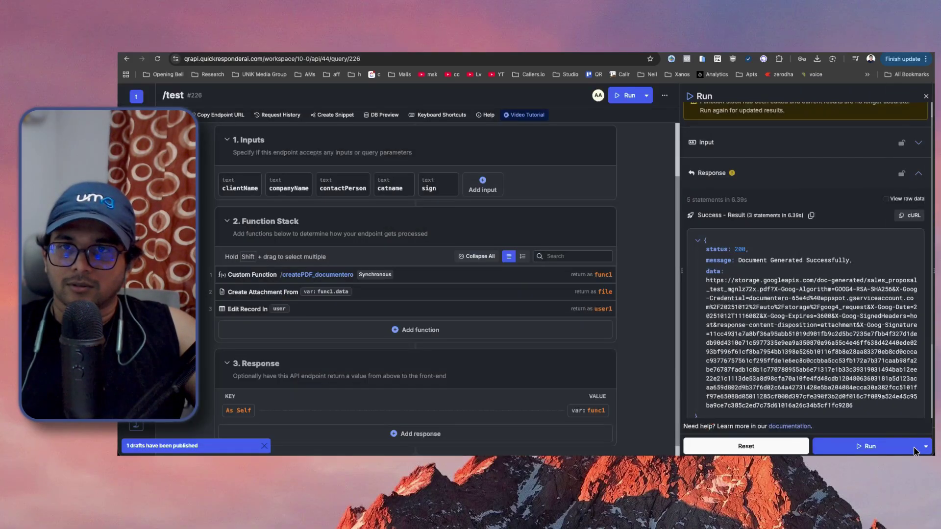
{"action": "left_click", "coordinate": [736, 146]}
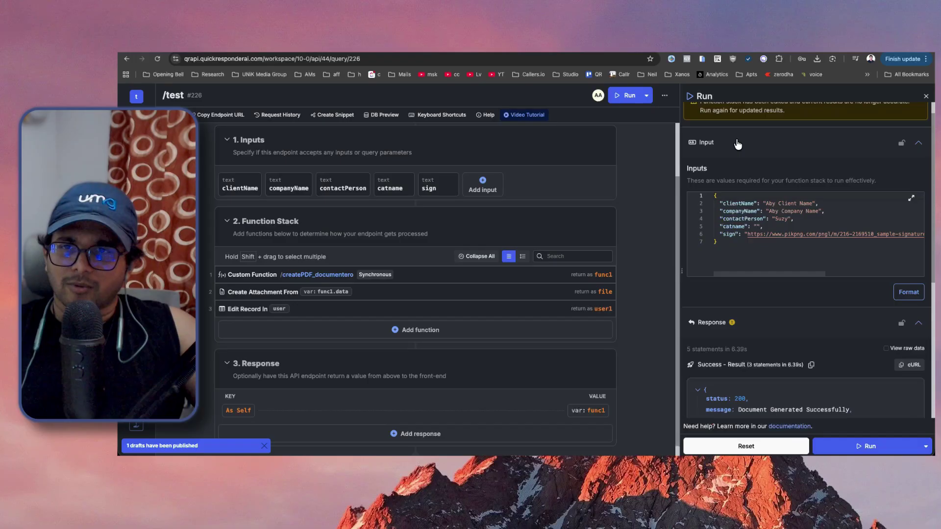
{"action": "left_click", "coordinate": [759, 226]}
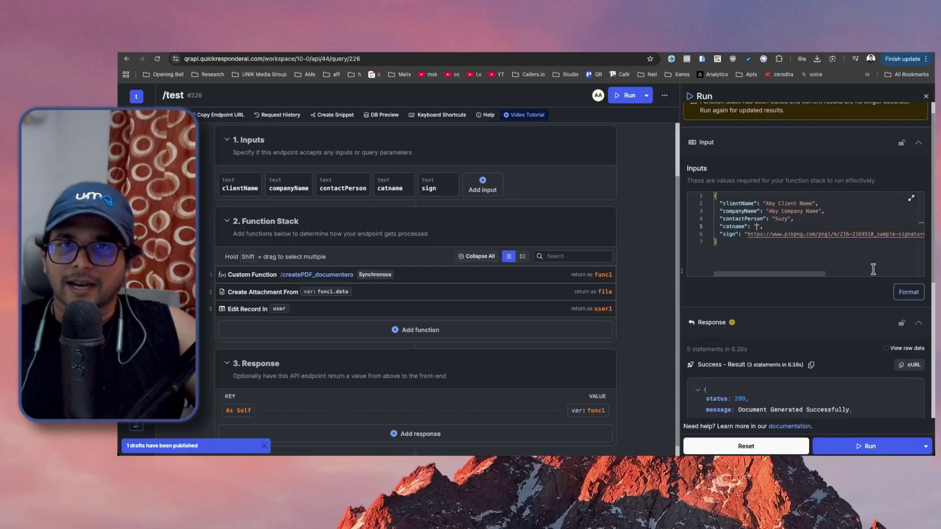
{"action": "type", "text": "pererea"}
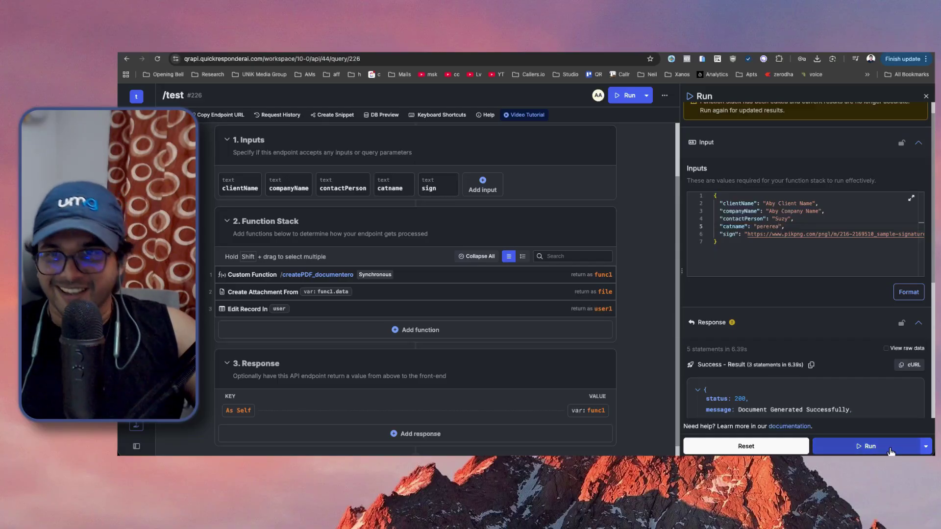
{"action": "left_click", "coordinate": [890, 451]}
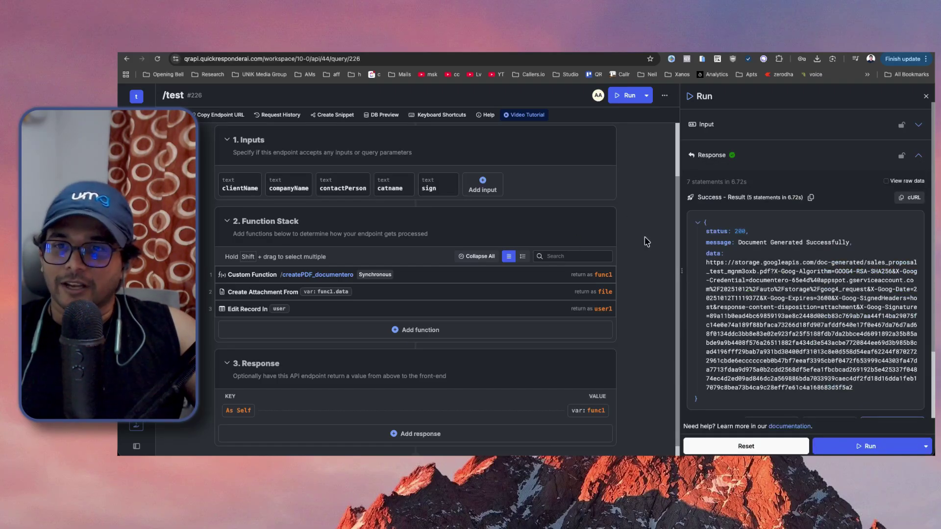
Step: Refresh the user table's records and preview the PDF stored in the agreement field
{"action": "mouse_move", "coordinate": [557, 304]}
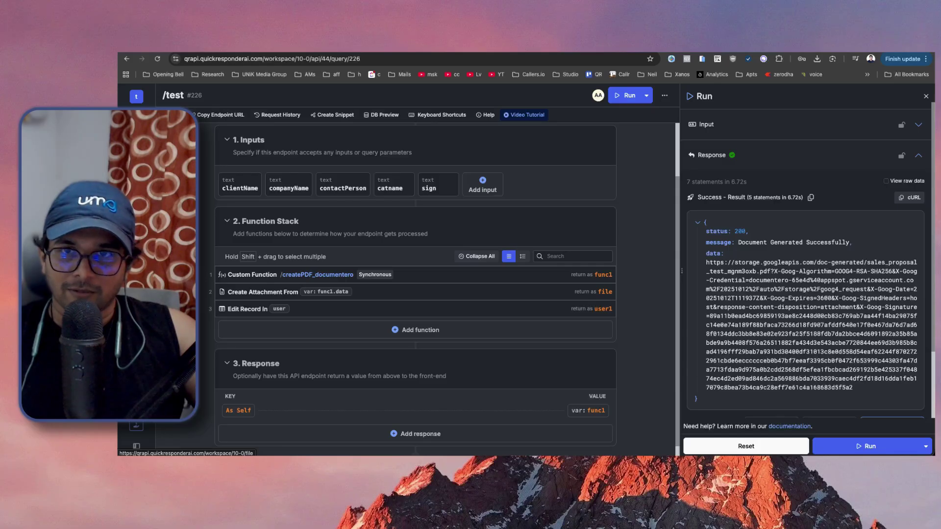
{"action": "left_click", "coordinate": [137, 404]}
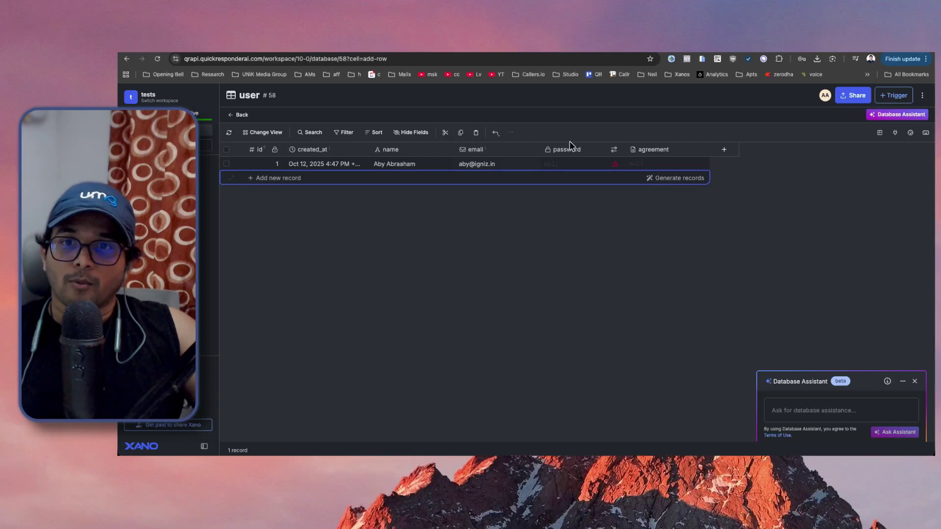
{"action": "left_click", "coordinate": [228, 133]}
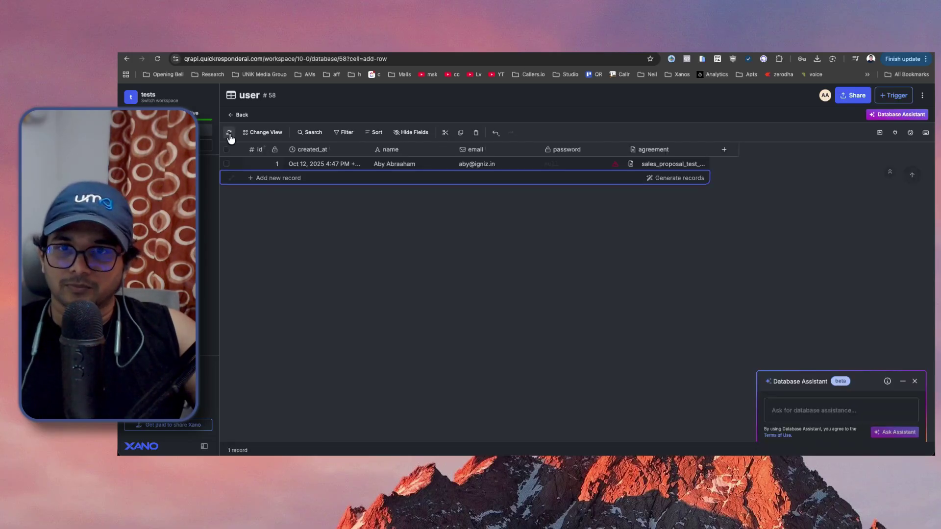
{"action": "left_click", "coordinate": [662, 166]}
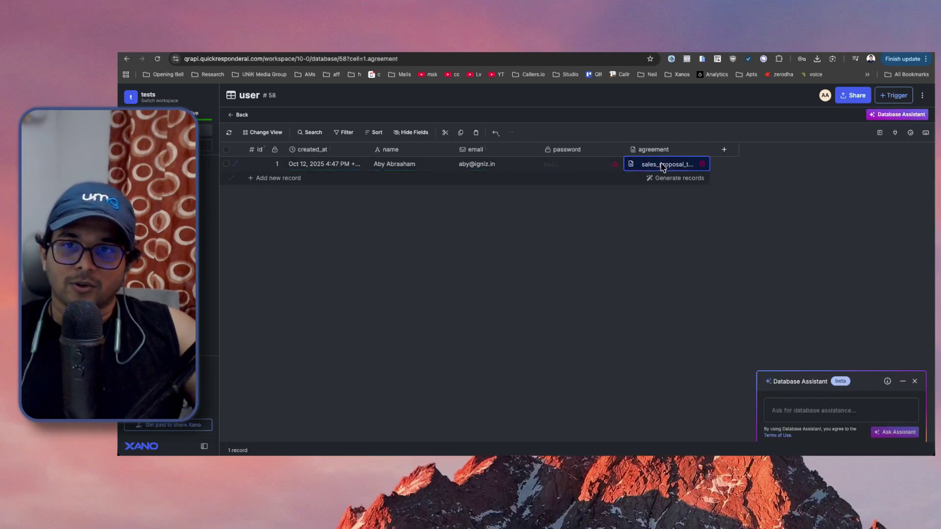
{"action": "left_click", "coordinate": [630, 164]}
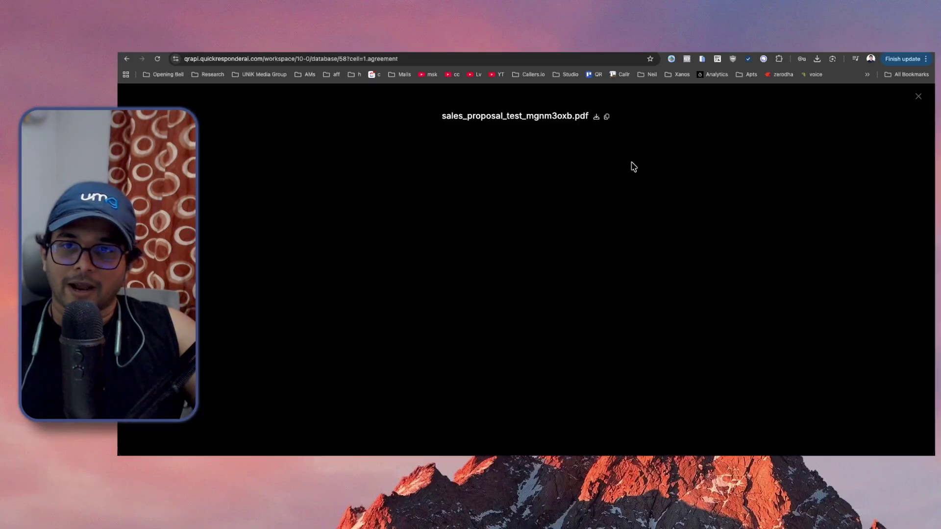
Step: Download the agreement PDF to Downloads and open it to check the client information and signature
{"action": "left_click", "coordinate": [596, 120]}
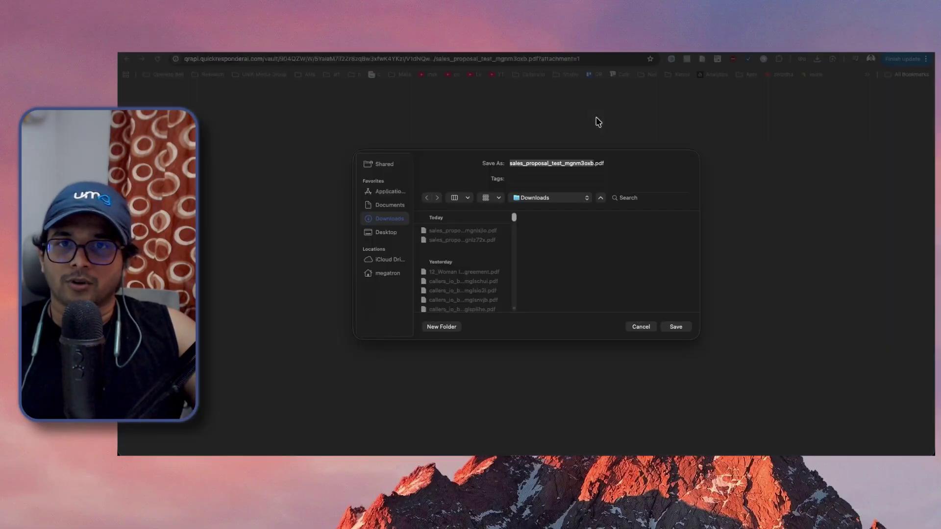
{"action": "key", "text": "Return"}
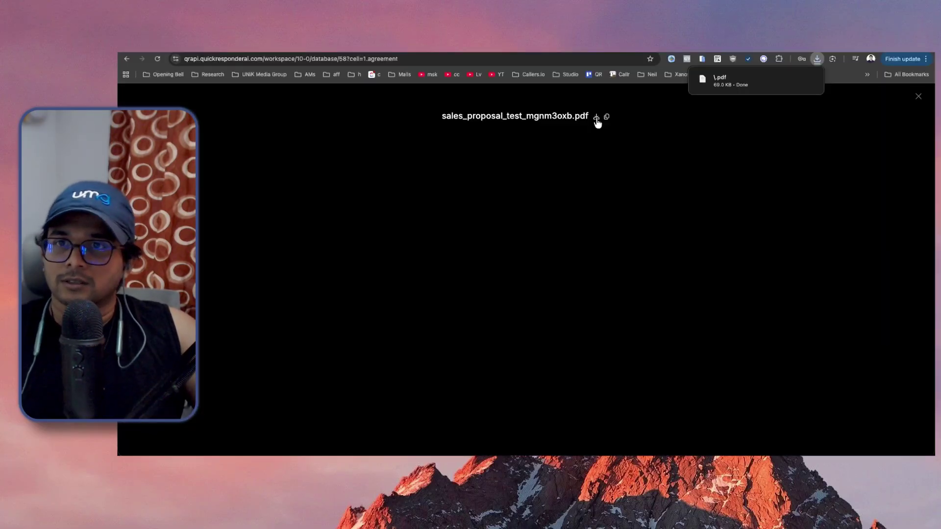
{"action": "left_click", "coordinate": [725, 88]}
{"action": "scroll", "coordinate": [563, 176], "scroll_direction": "down", "scroll_amount": 3}
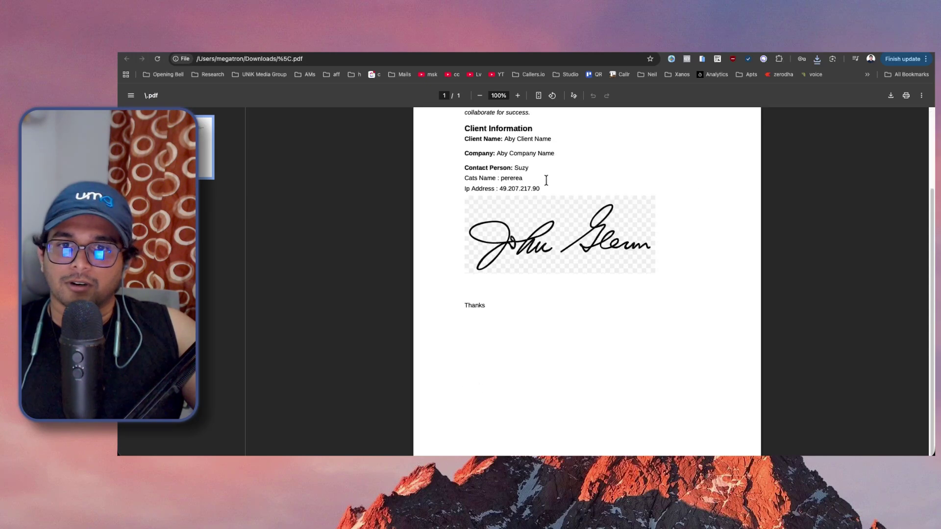
{"action": "scroll", "coordinate": [545, 180], "scroll_direction": "down", "scroll_amount": 1}
{"action": "key", "text": "super+w"}
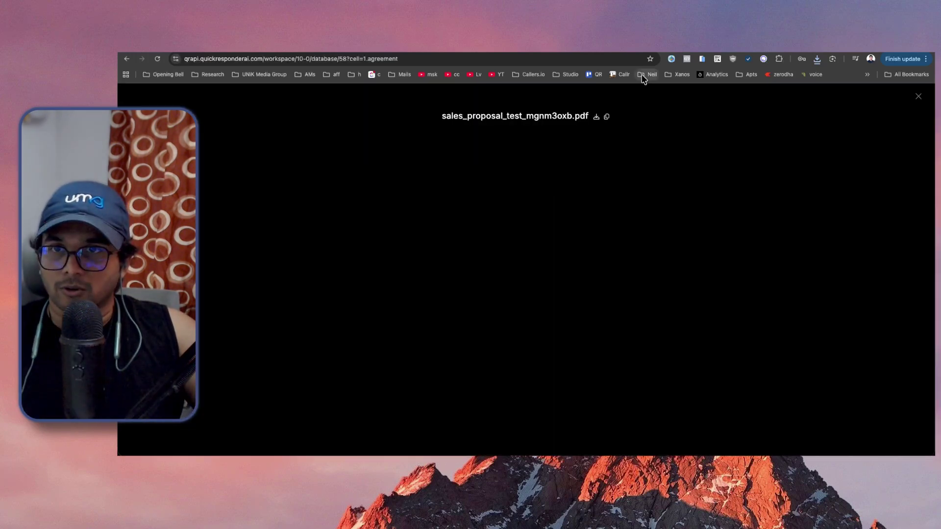
Step: View the public files list, and empty the sign value in the /test endpoint's run inputs
{"action": "left_click", "coordinate": [686, 45]}
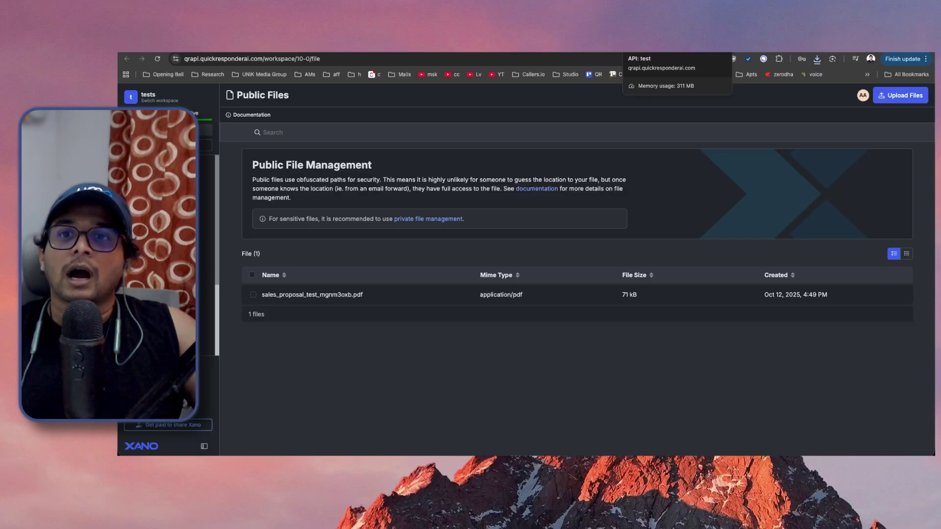
{"action": "left_click", "coordinate": [676, 45]}
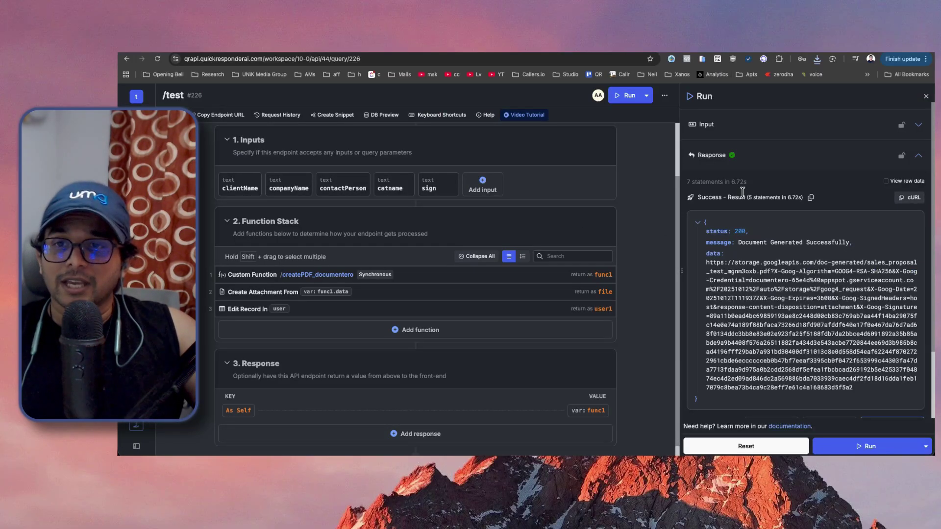
{"action": "left_click", "coordinate": [734, 126]}
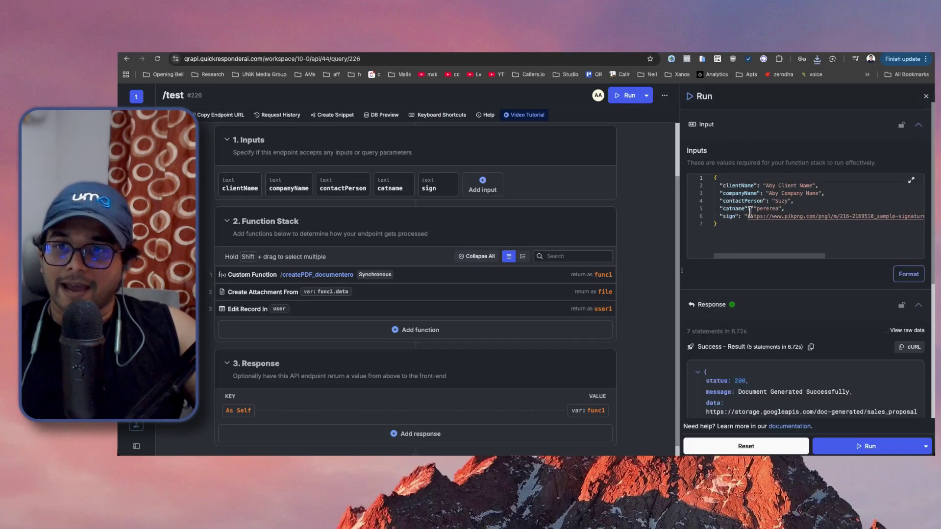
{"action": "left_click_drag", "start_coordinate": [747, 216], "coordinate": [923, 217]}
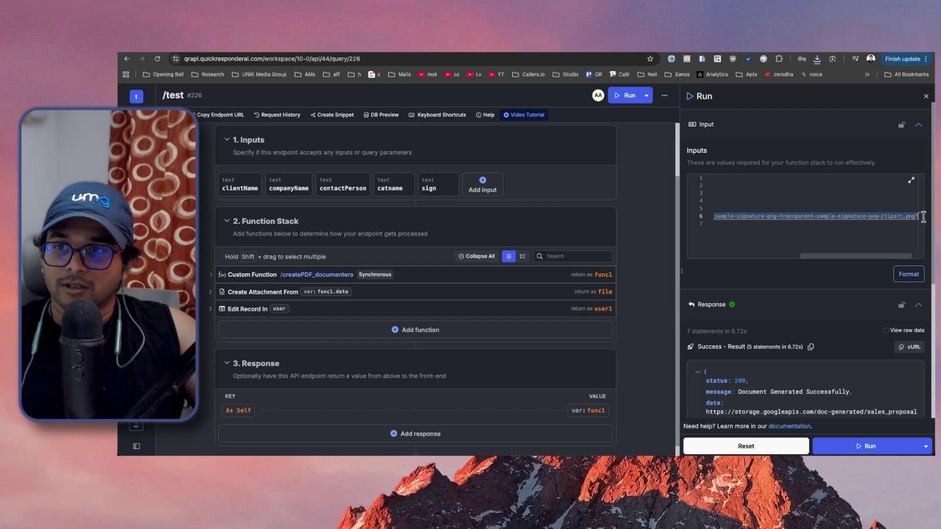
{"action": "key", "text": "BackSpace"}
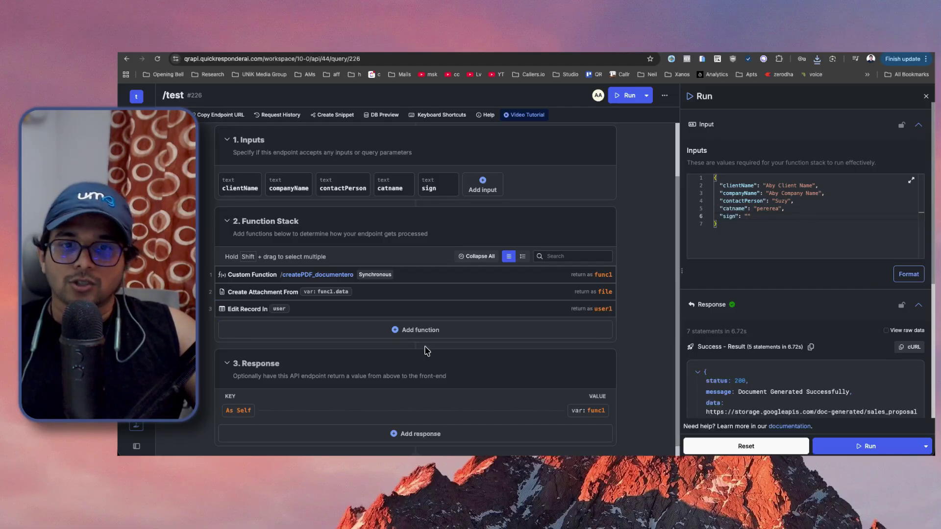
Step: Add a Create Image Metadata function from File Storage after the Edit Record function and close its settings unfilled
{"action": "left_click", "coordinate": [432, 330]}
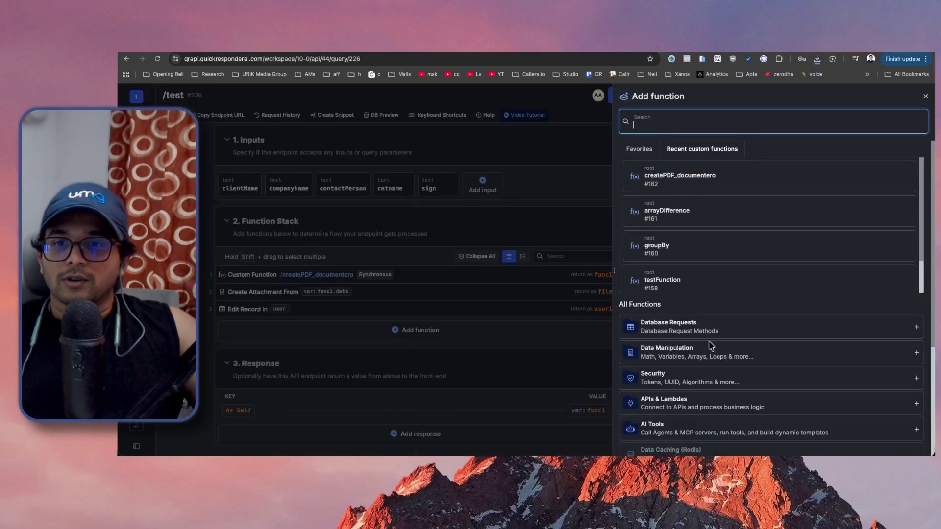
{"action": "scroll", "coordinate": [733, 349], "scroll_direction": "down", "scroll_amount": 5}
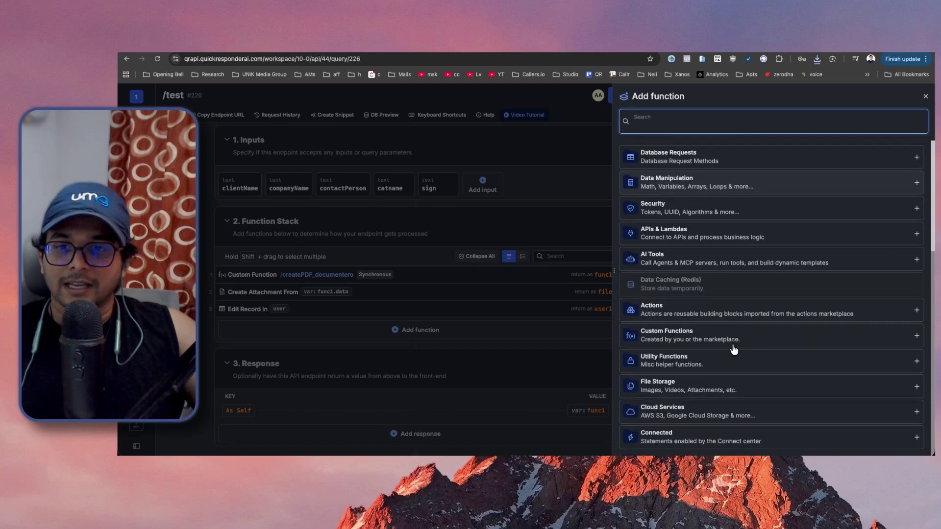
{"action": "left_click", "coordinate": [713, 389]}
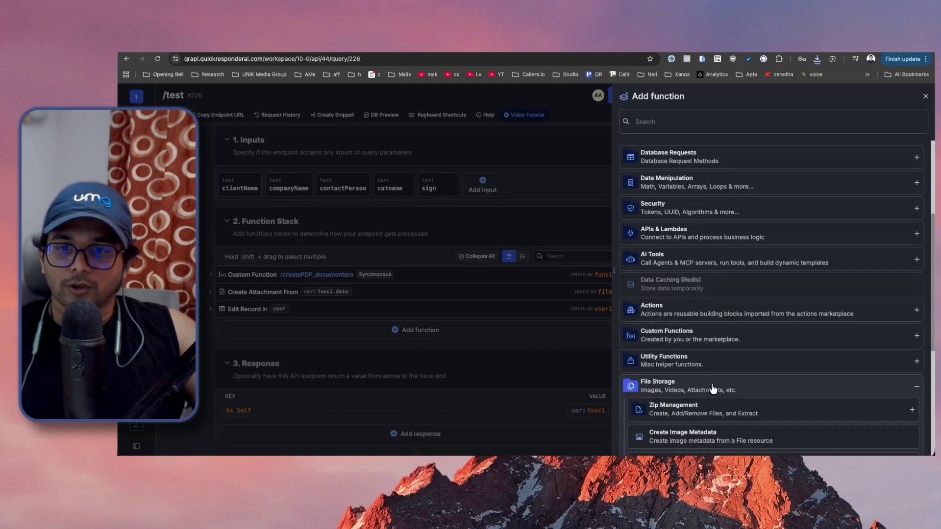
{"action": "scroll", "coordinate": [713, 389], "scroll_direction": "down", "scroll_amount": 3}
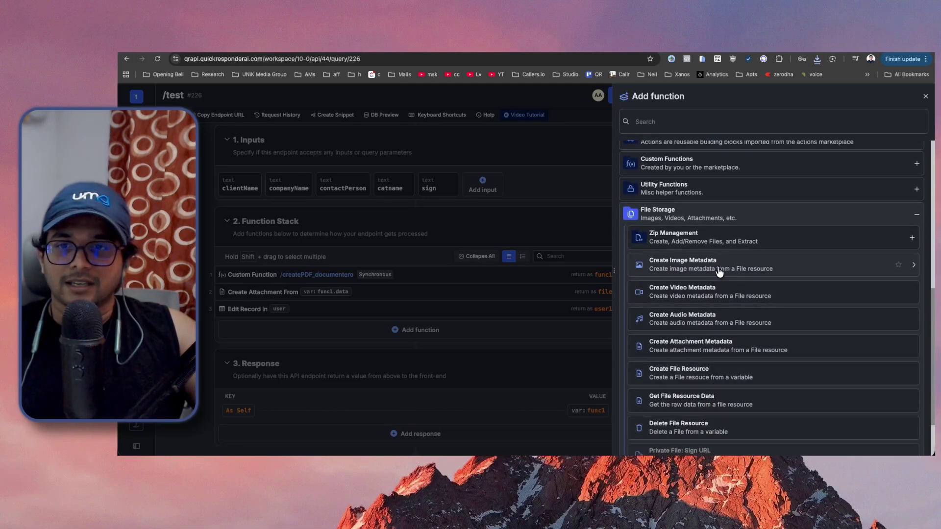
{"action": "left_click", "coordinate": [719, 271]}
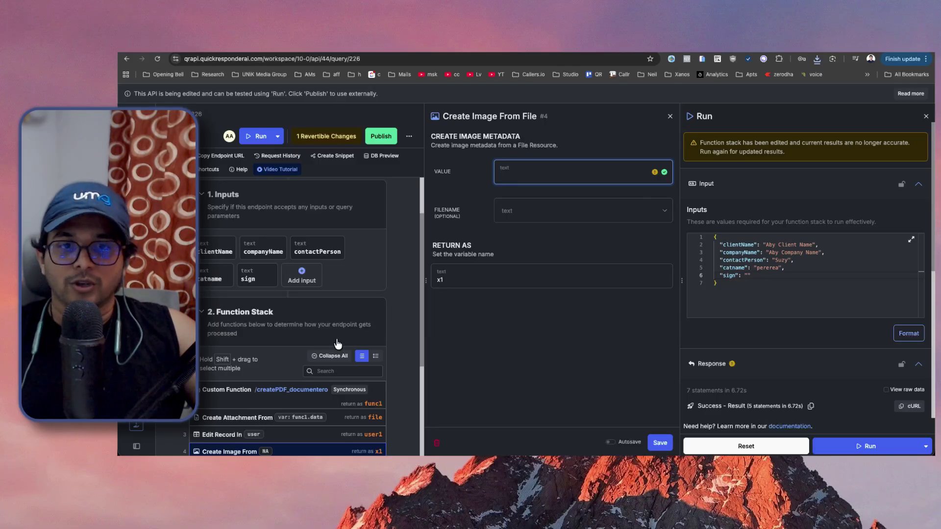
{"action": "scroll", "coordinate": [337, 344], "scroll_direction": "down", "scroll_amount": 3}
{"action": "left_click", "coordinate": [670, 117]}
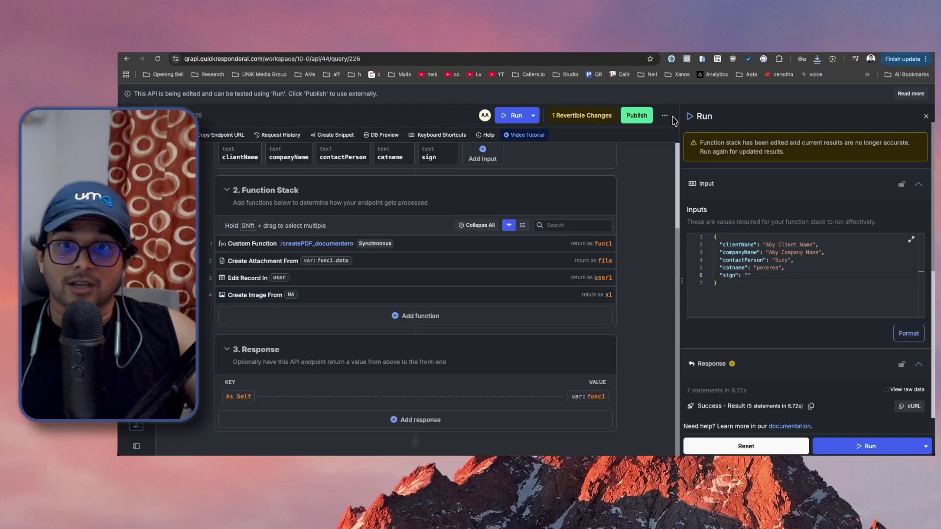